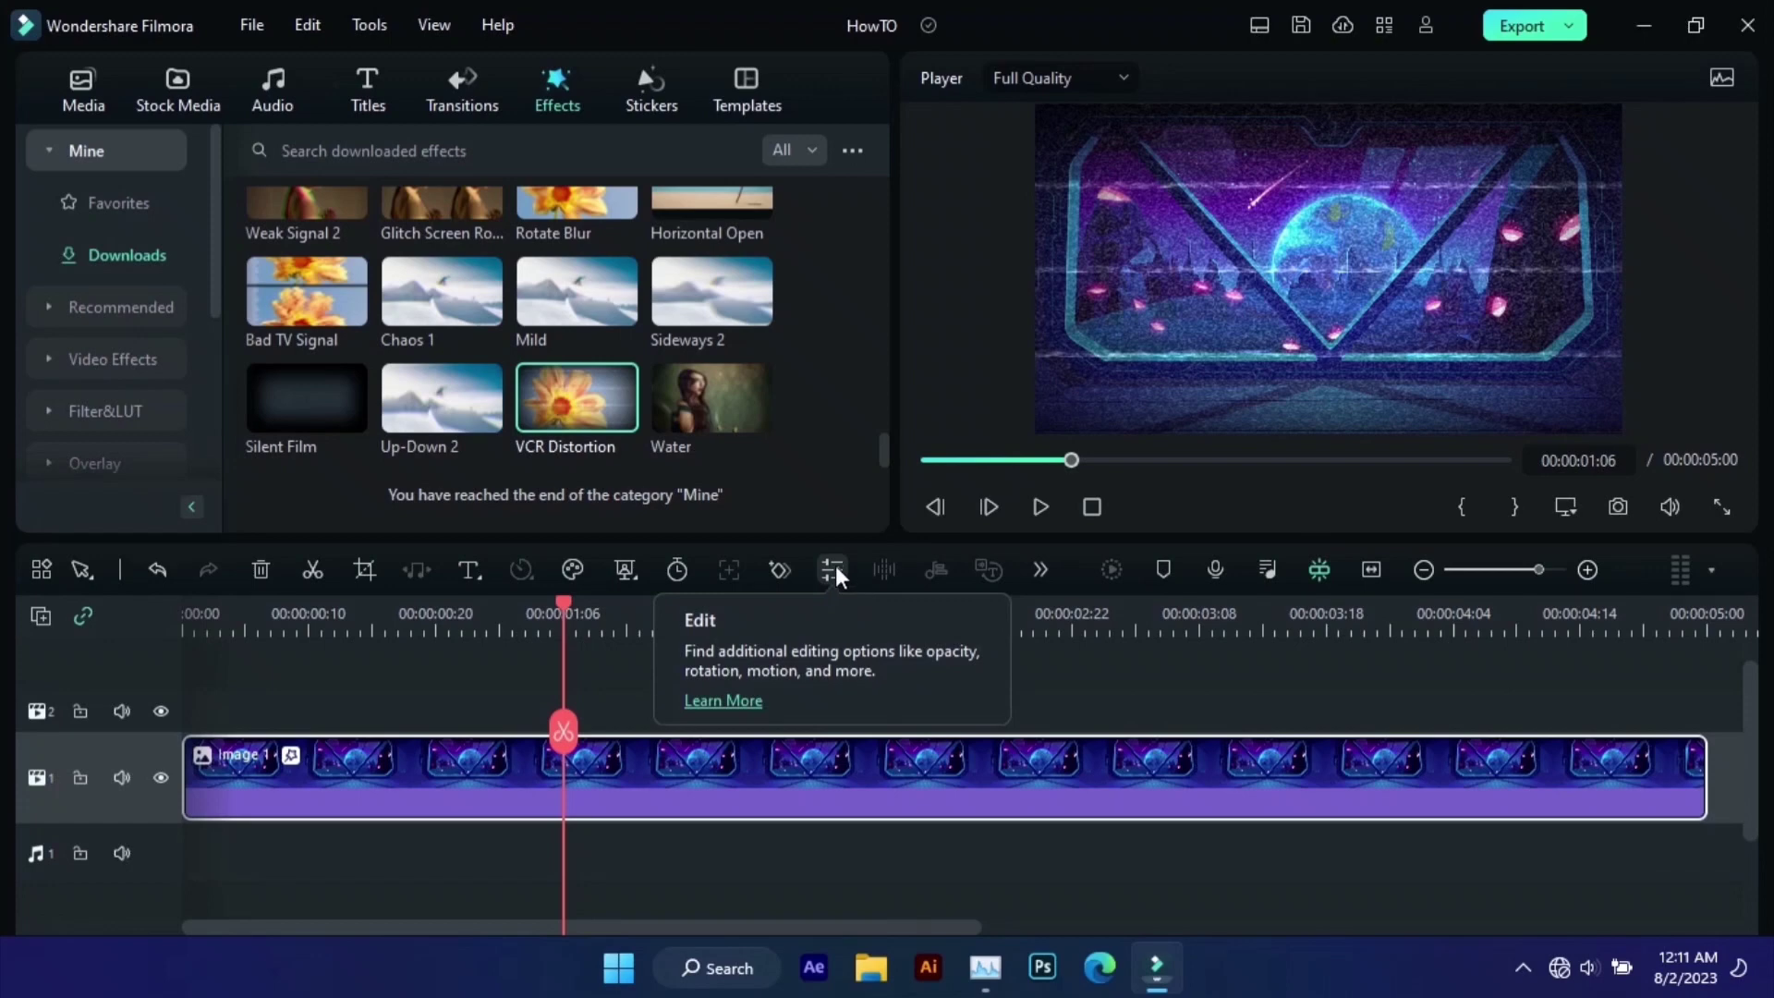
- Open the VCR Distortion effect settings of the image clip and add a custom mask to the effect
left_click(832, 570)
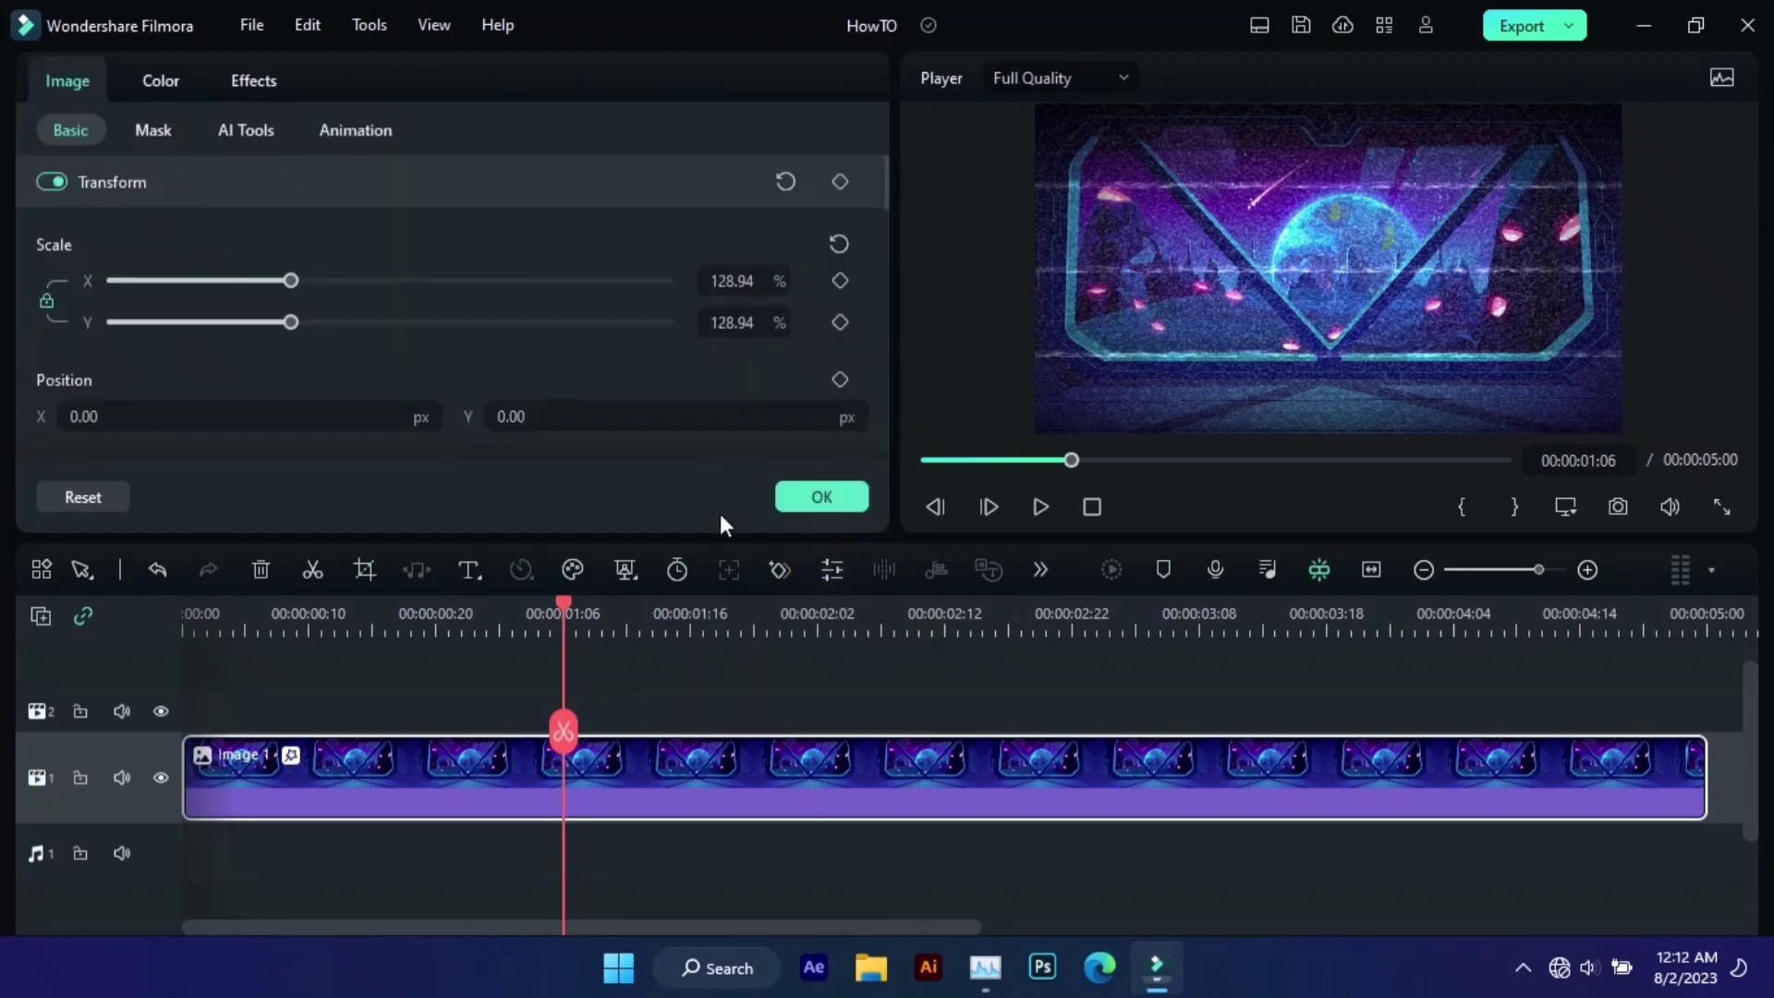
left_click(695, 691)
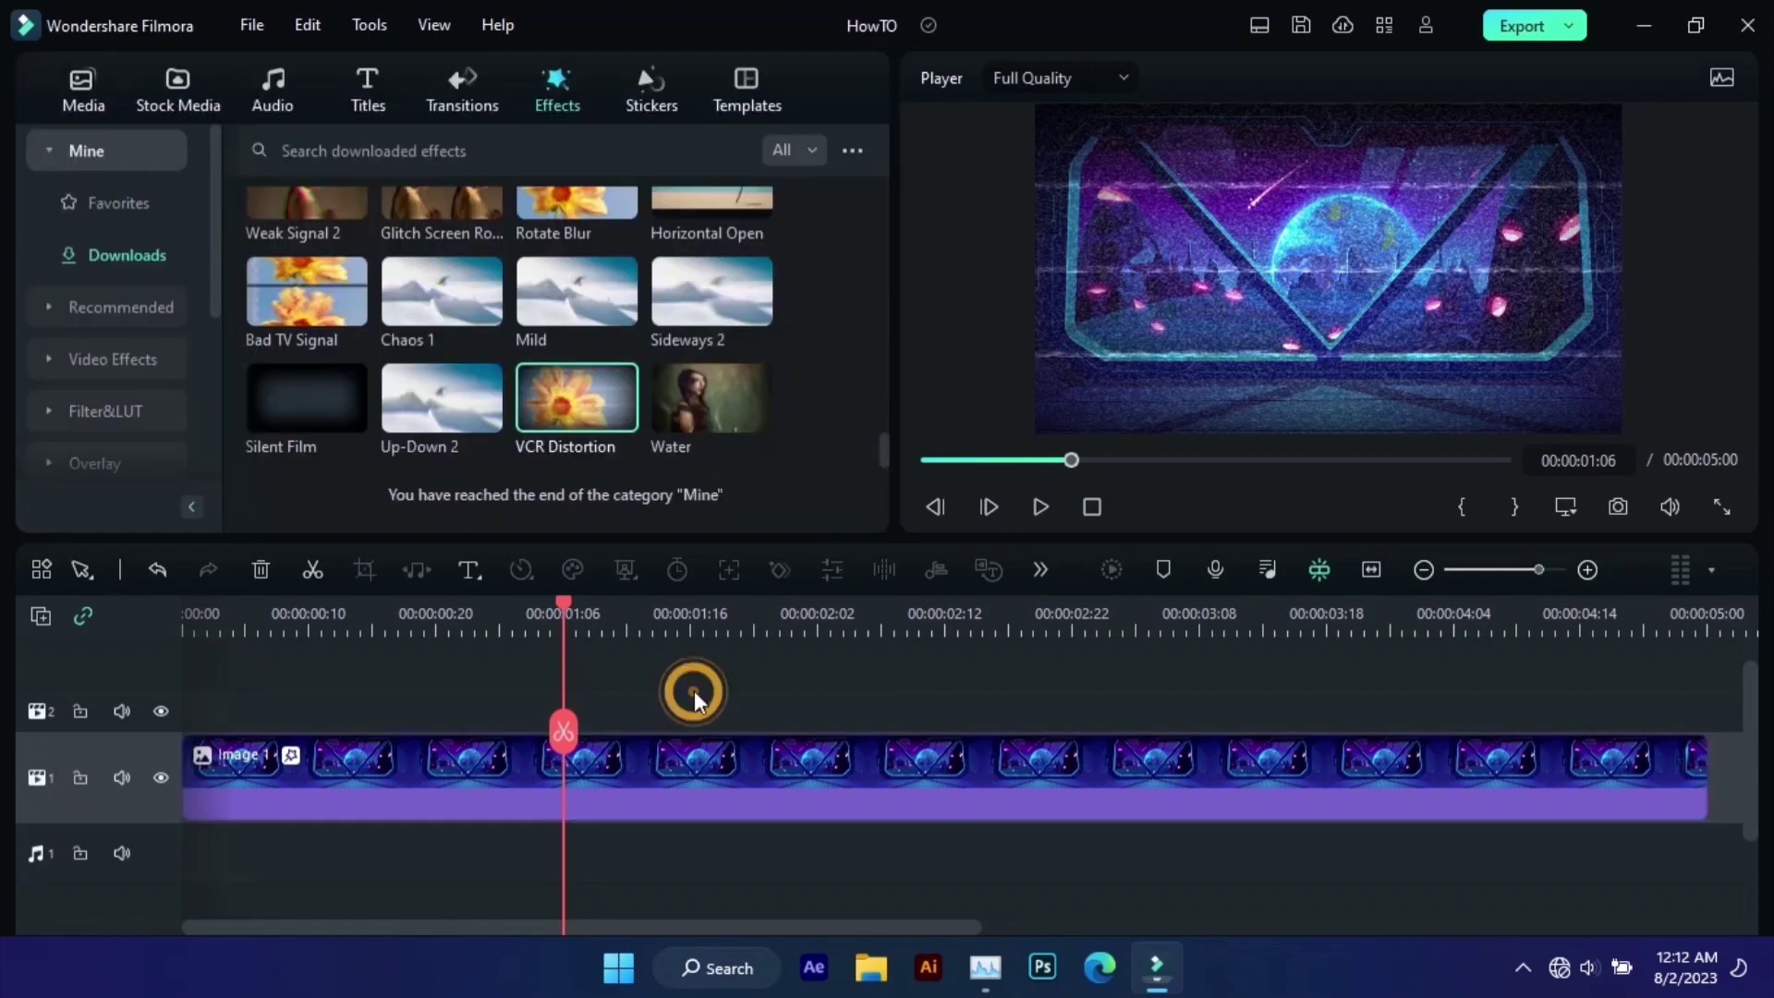
left_click(710, 775)
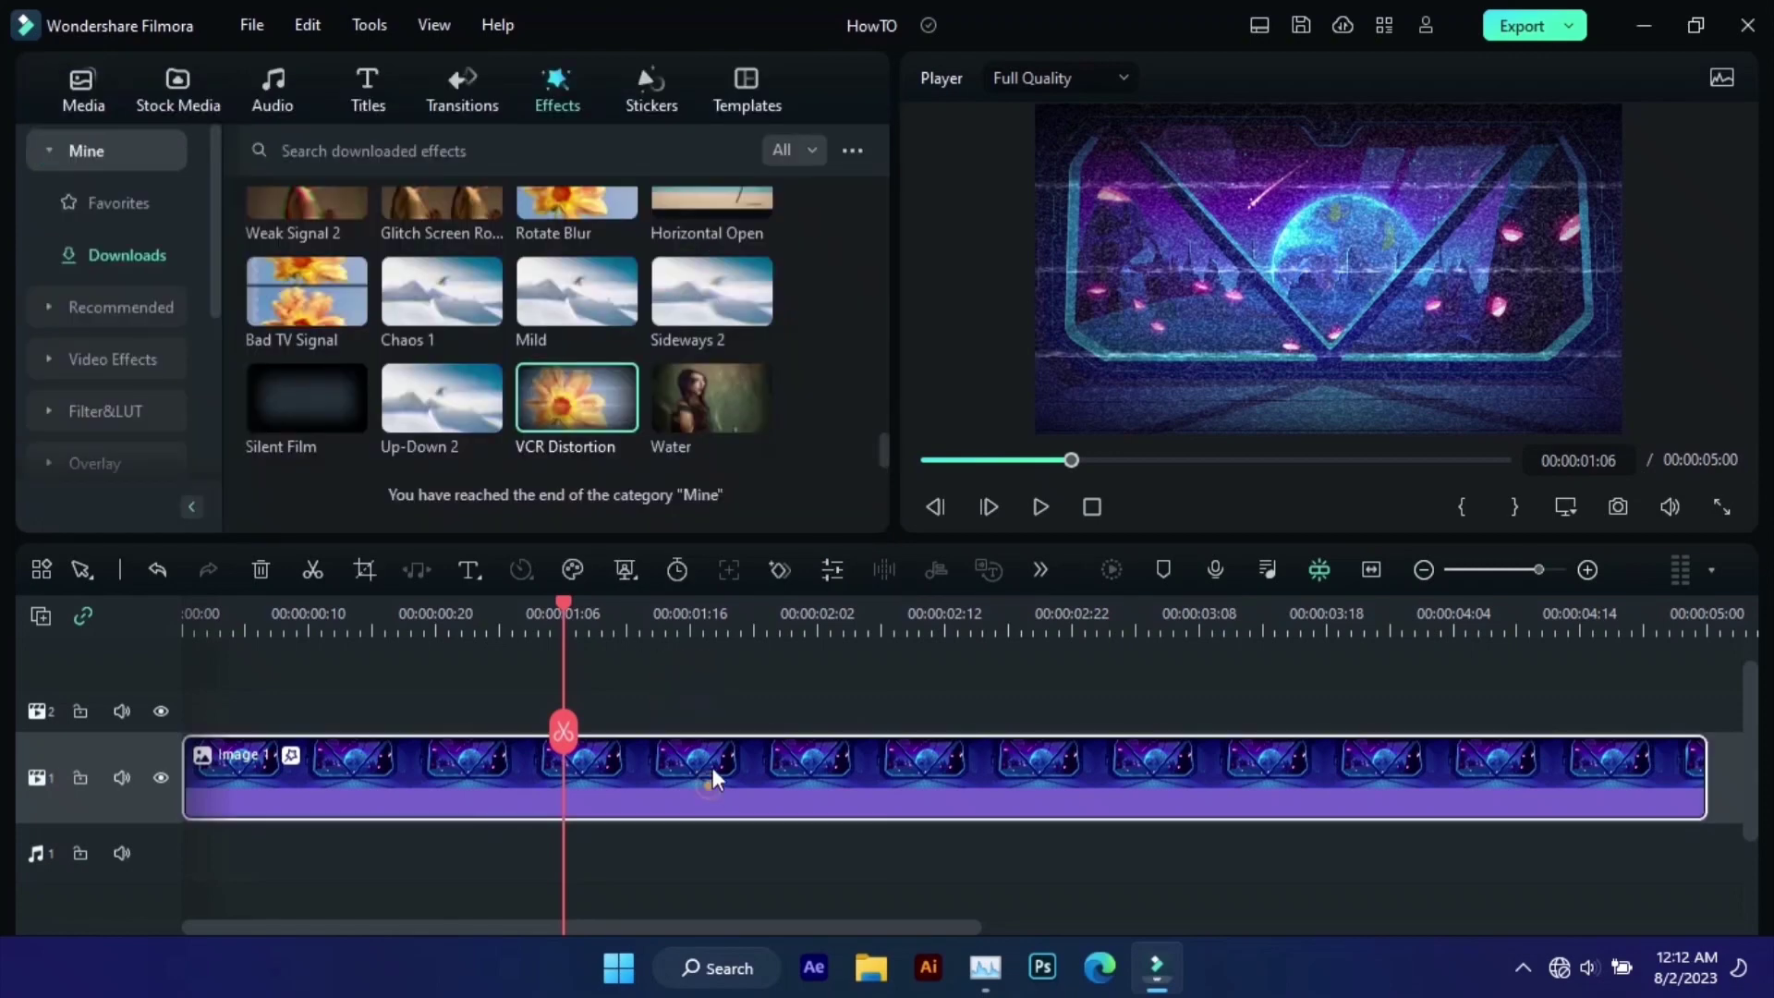
left_click(831, 570)
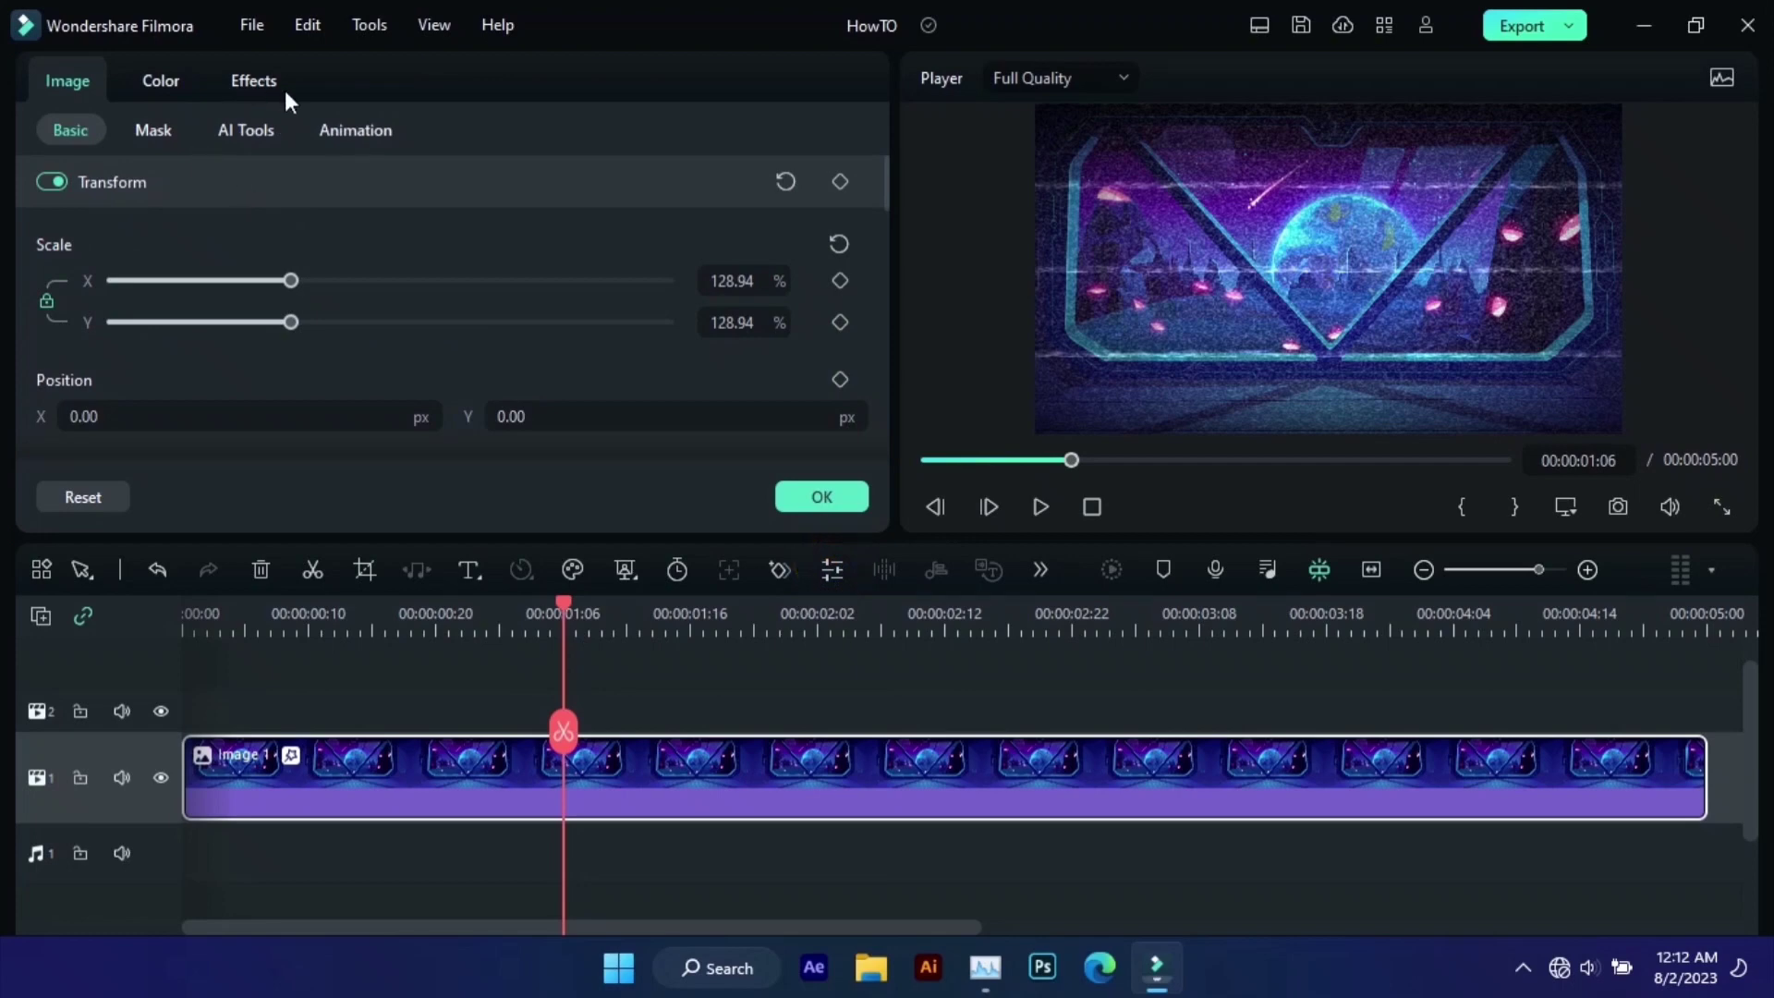
left_click(256, 85)
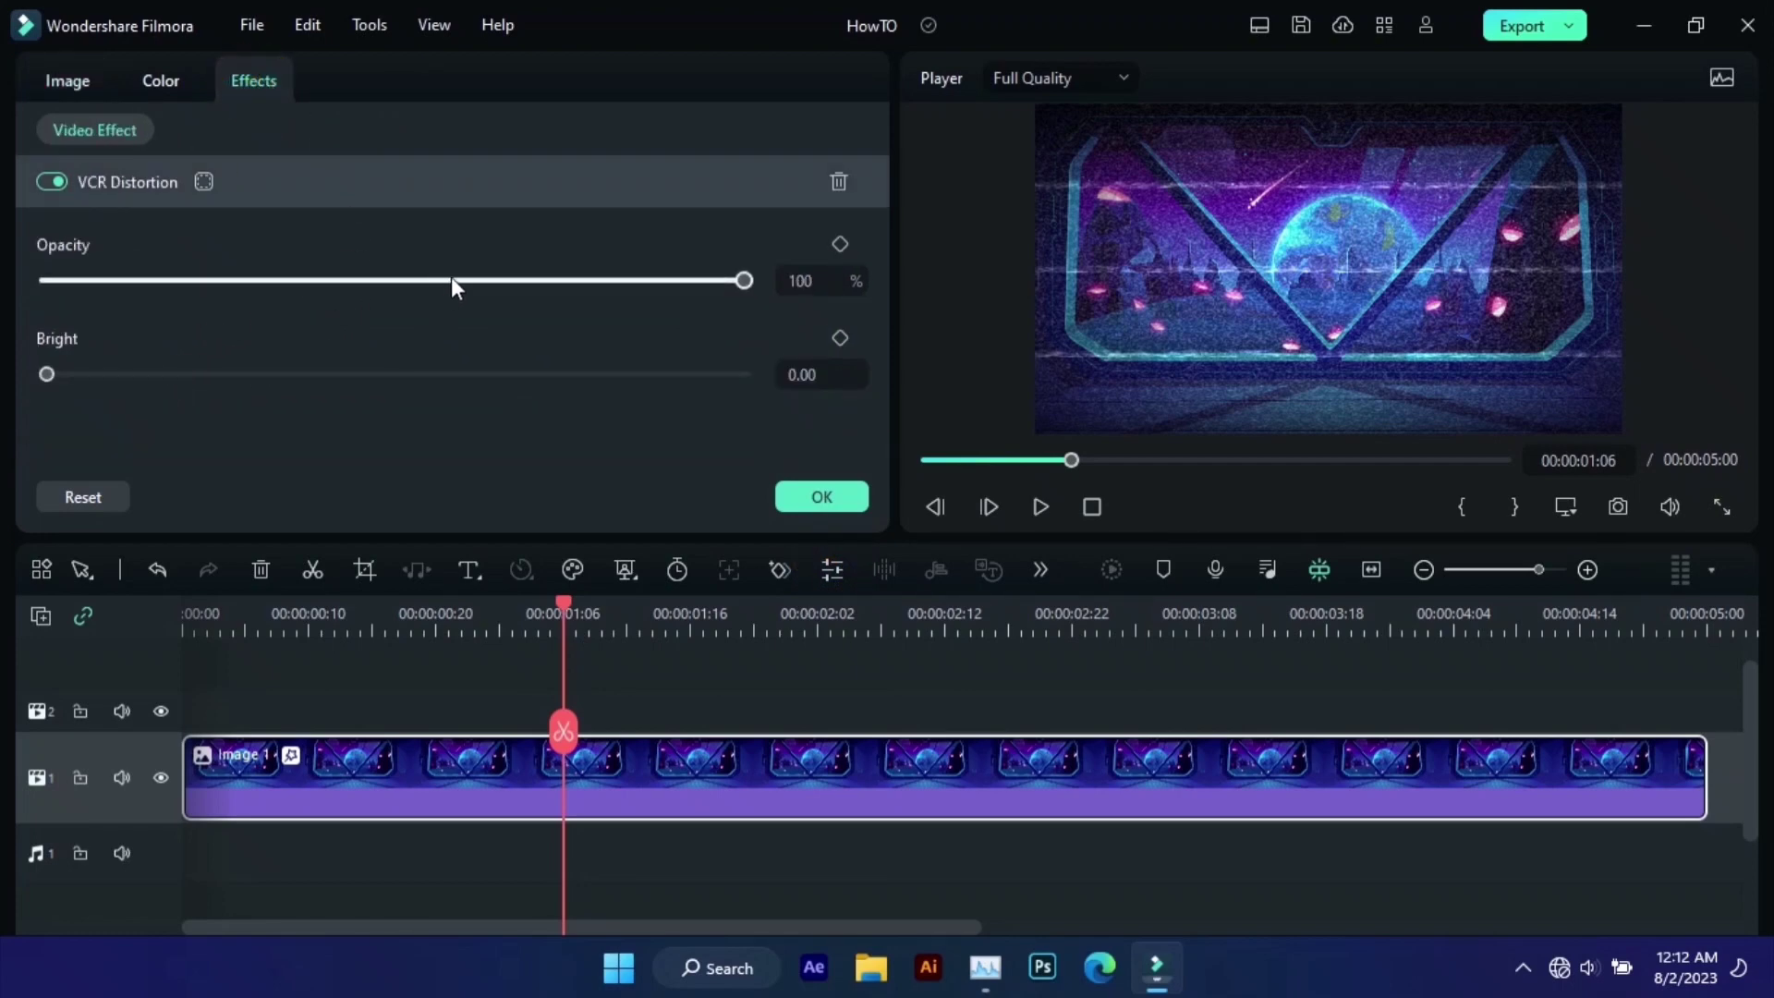
left_click_drag(451, 275, 902, 277)
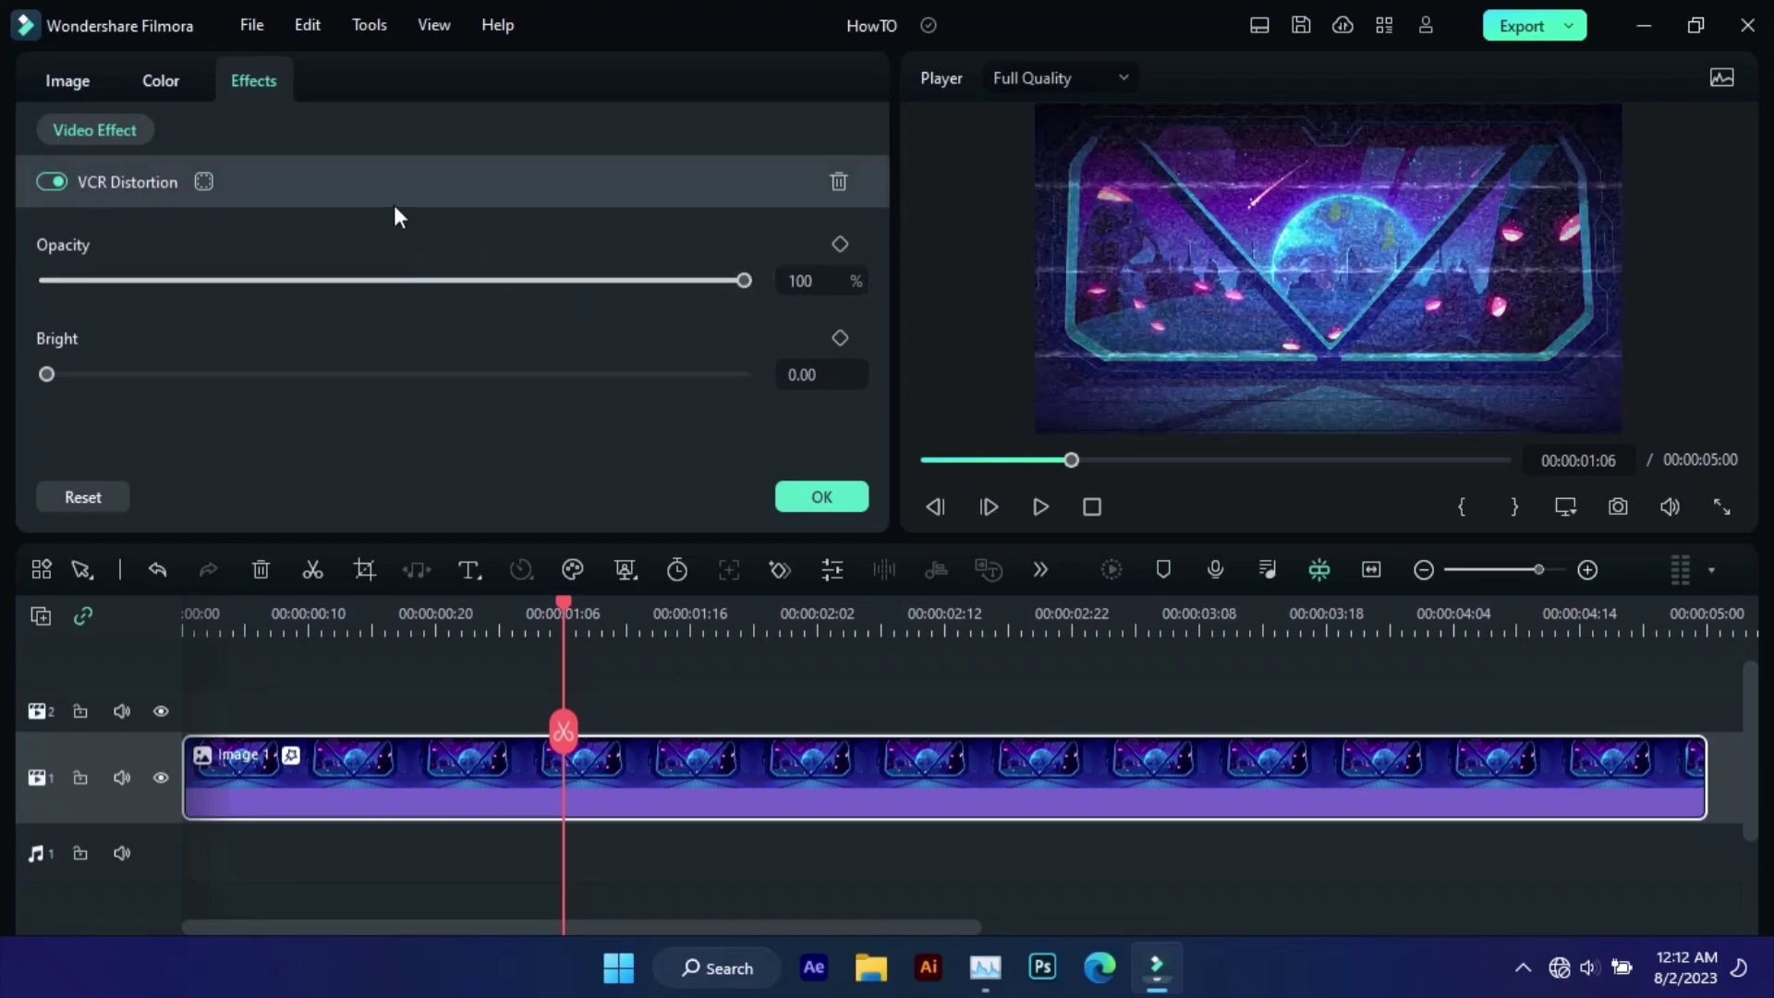
left_click(207, 179)
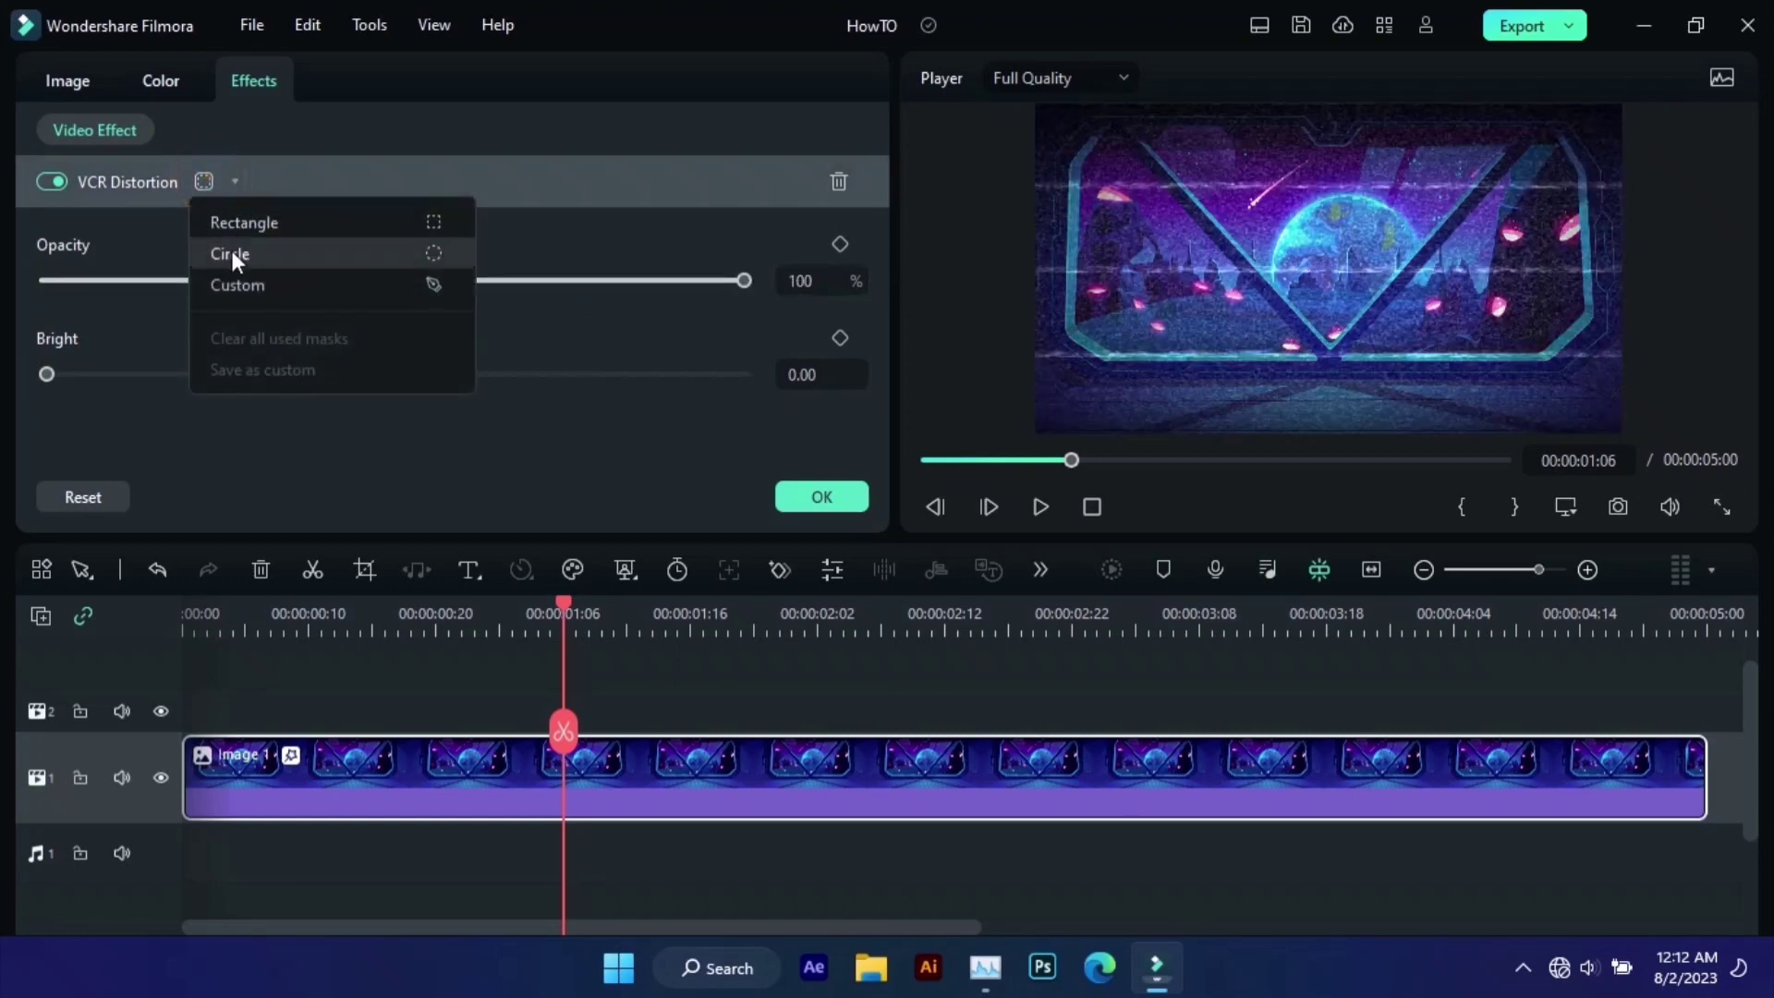
left_click(252, 286)
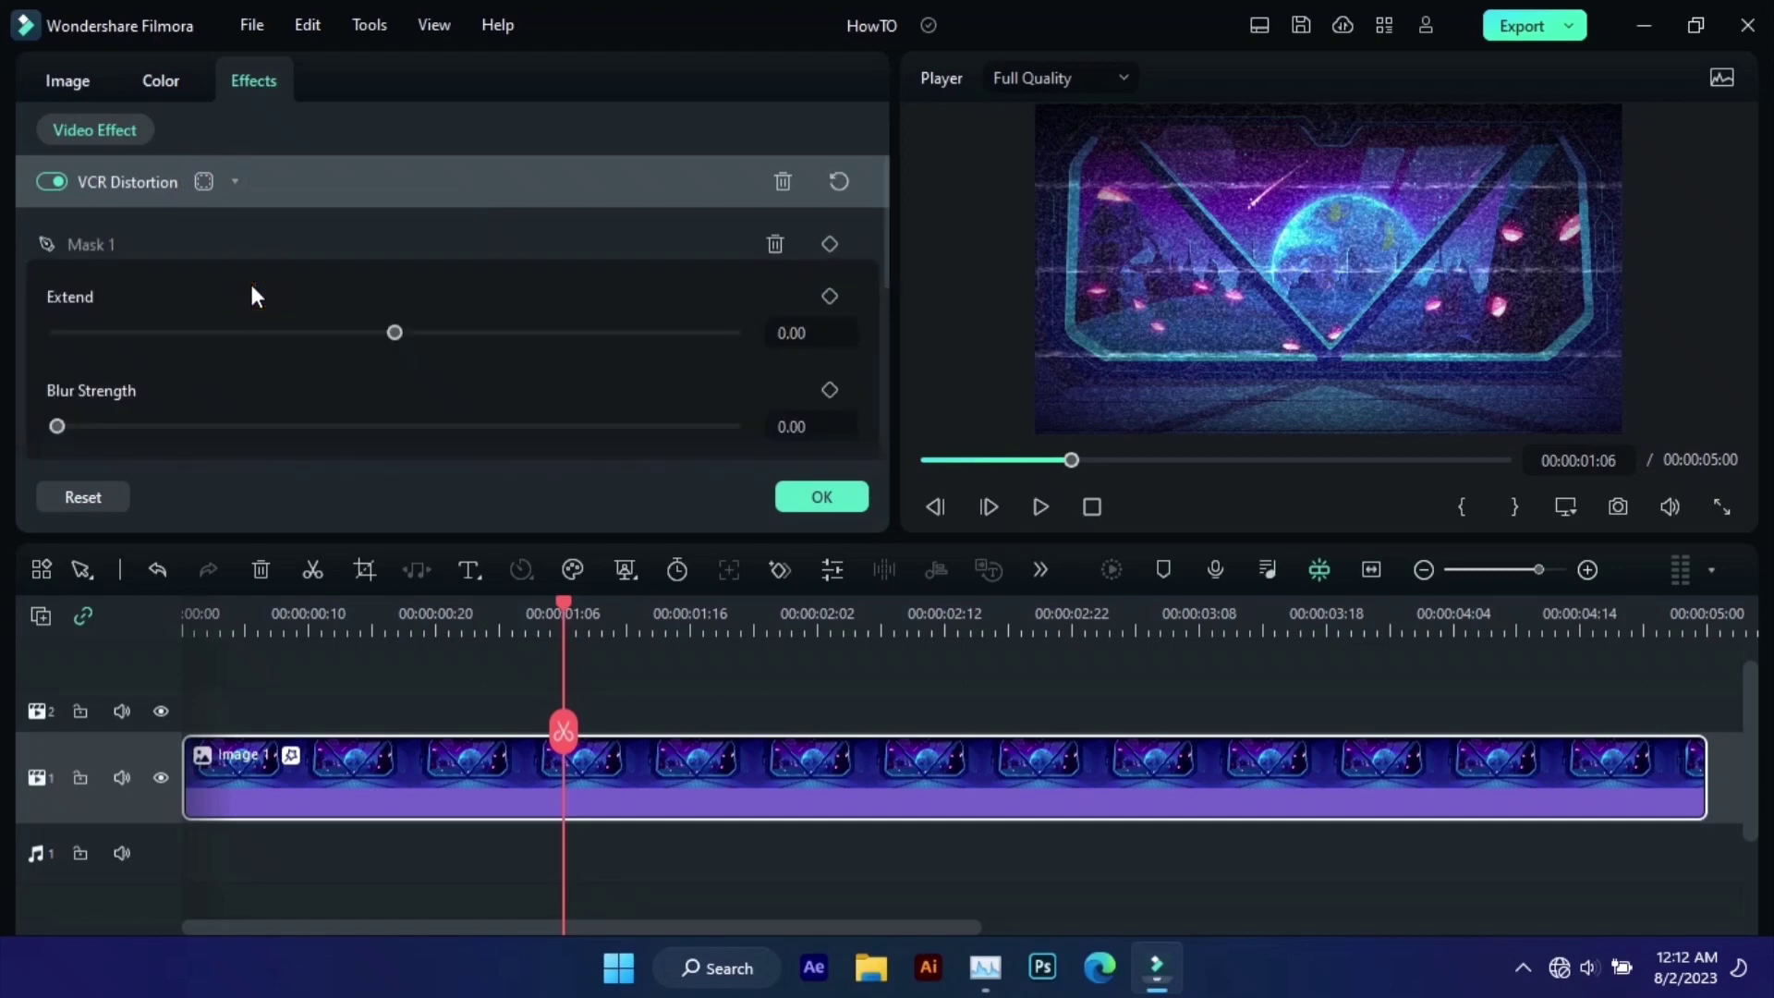
- Set the VCR Distortion opacity to 0% and draw Mask 1 as a closed path around the central triangular window, following its upper notch
scroll(249, 280, "down", 6)
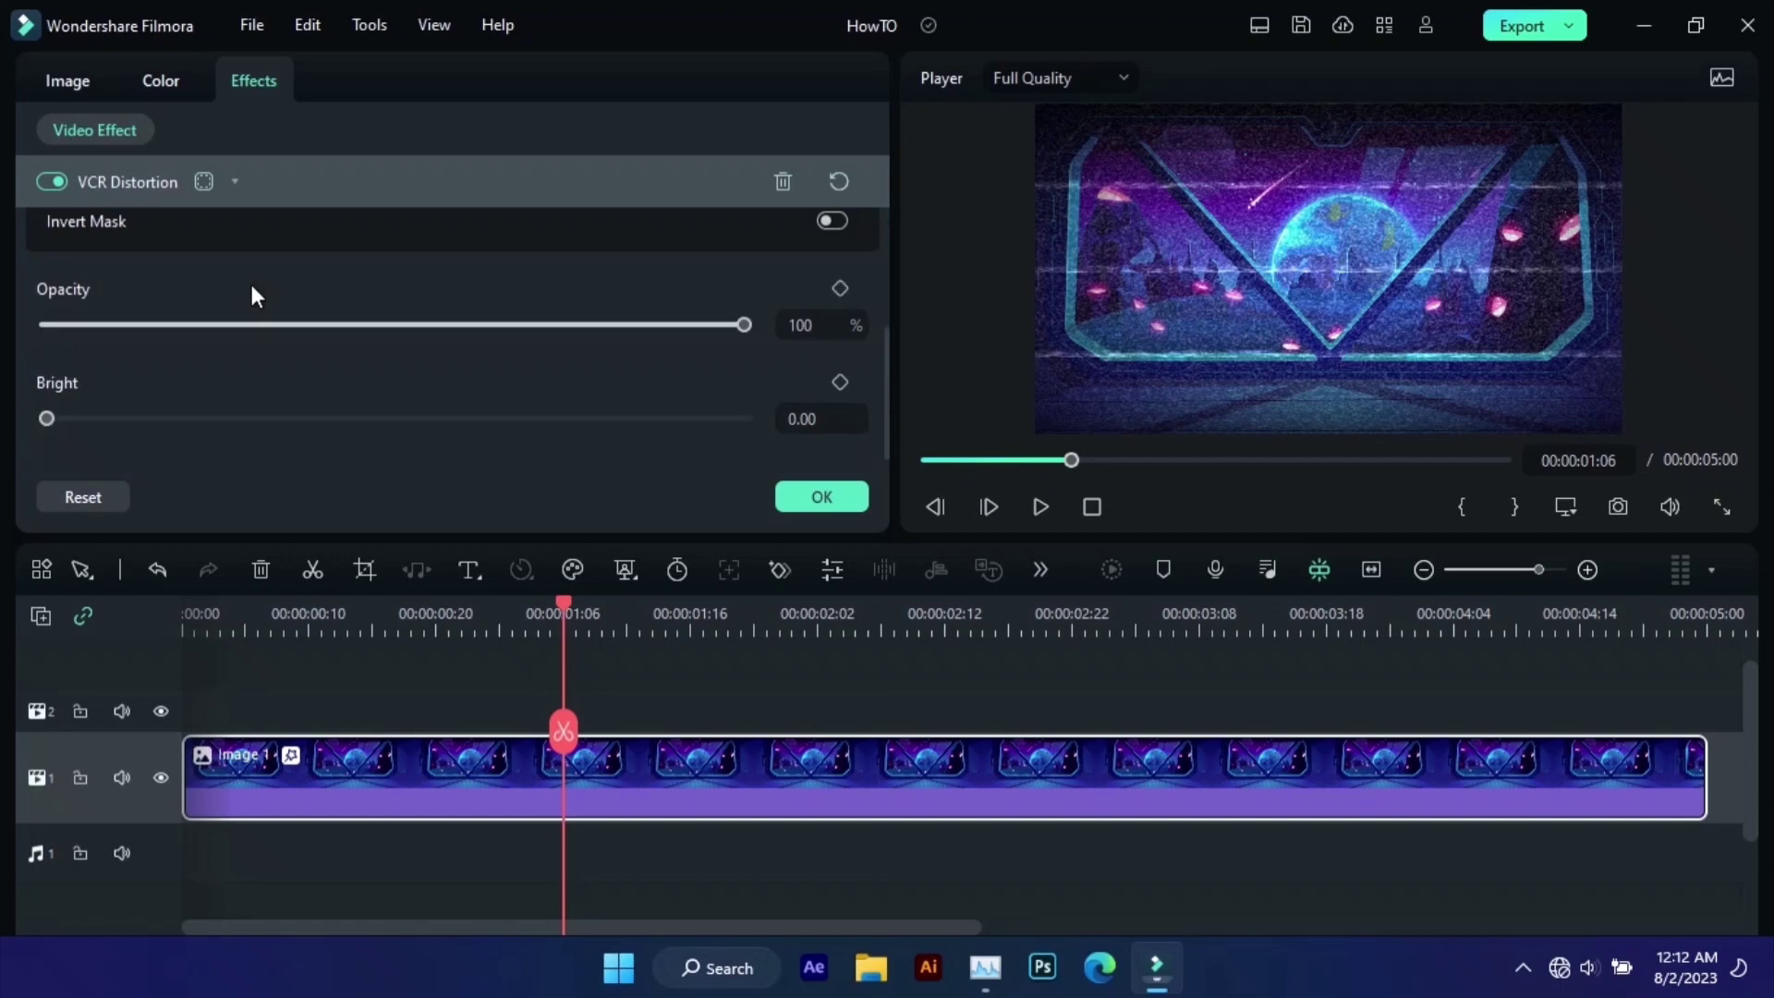
left_click_drag(214, 325, 41, 340)
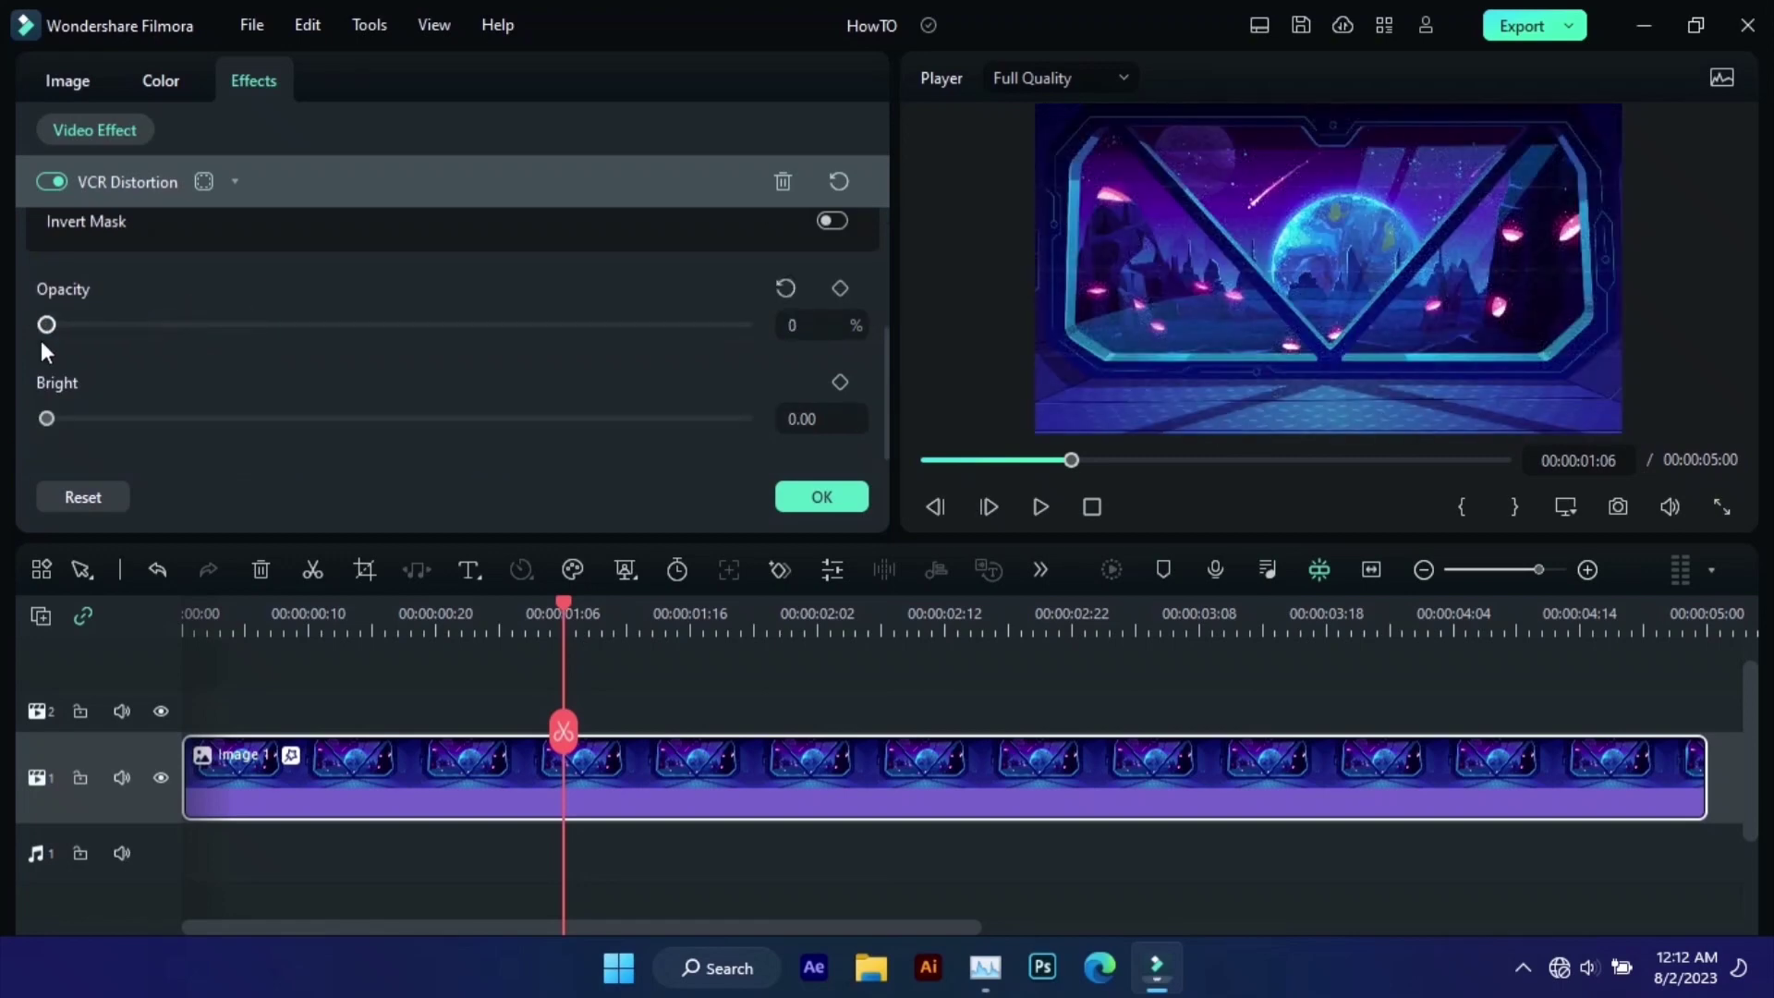
scroll(348, 339, "up", 5)
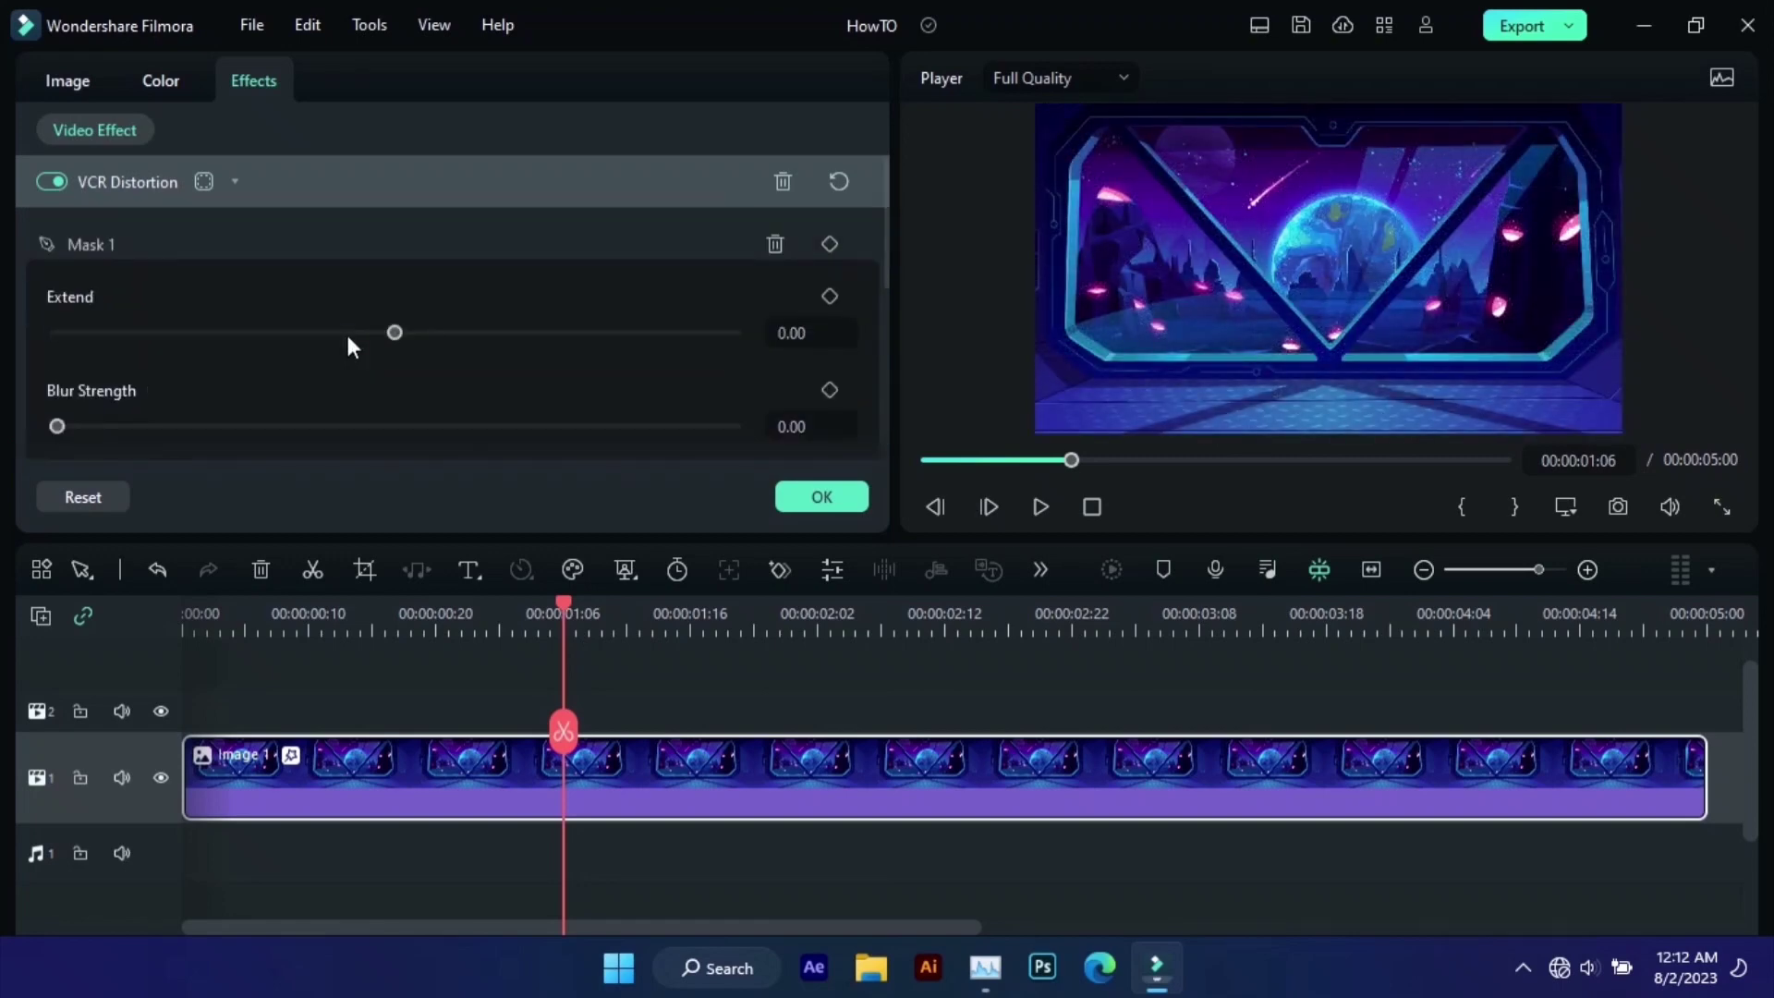
left_click(93, 245)
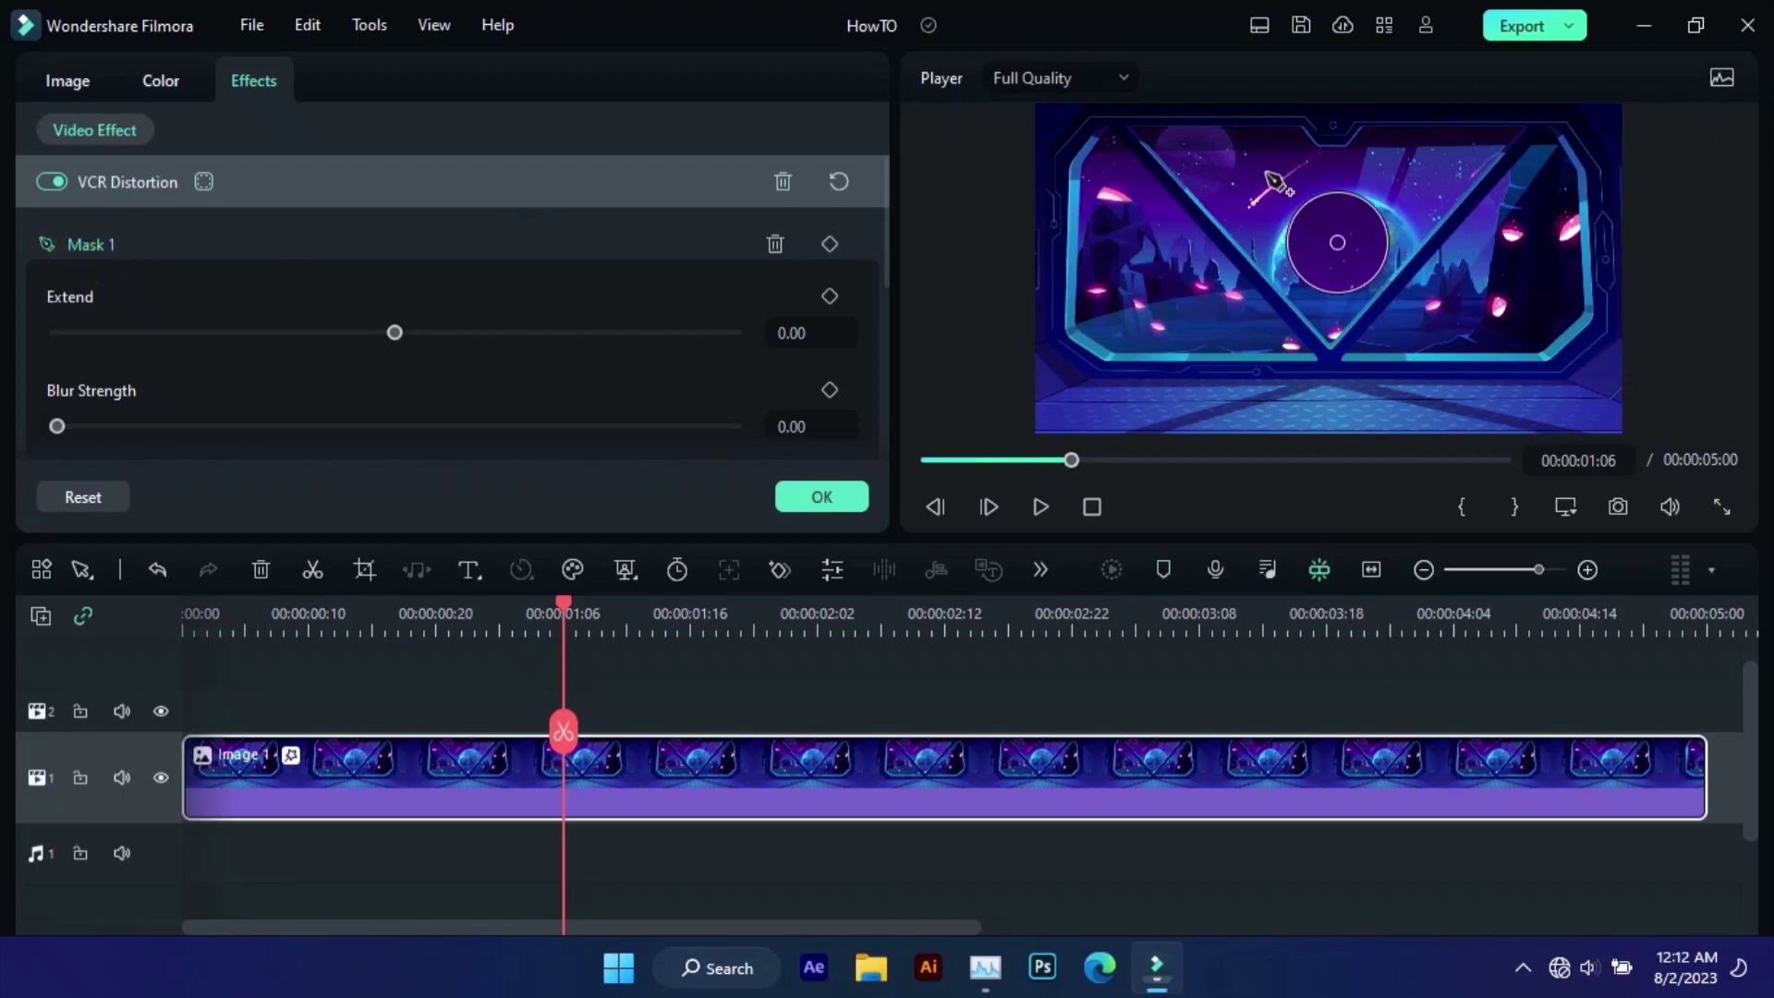
left_click_drag(1273, 176, 1135, 129)
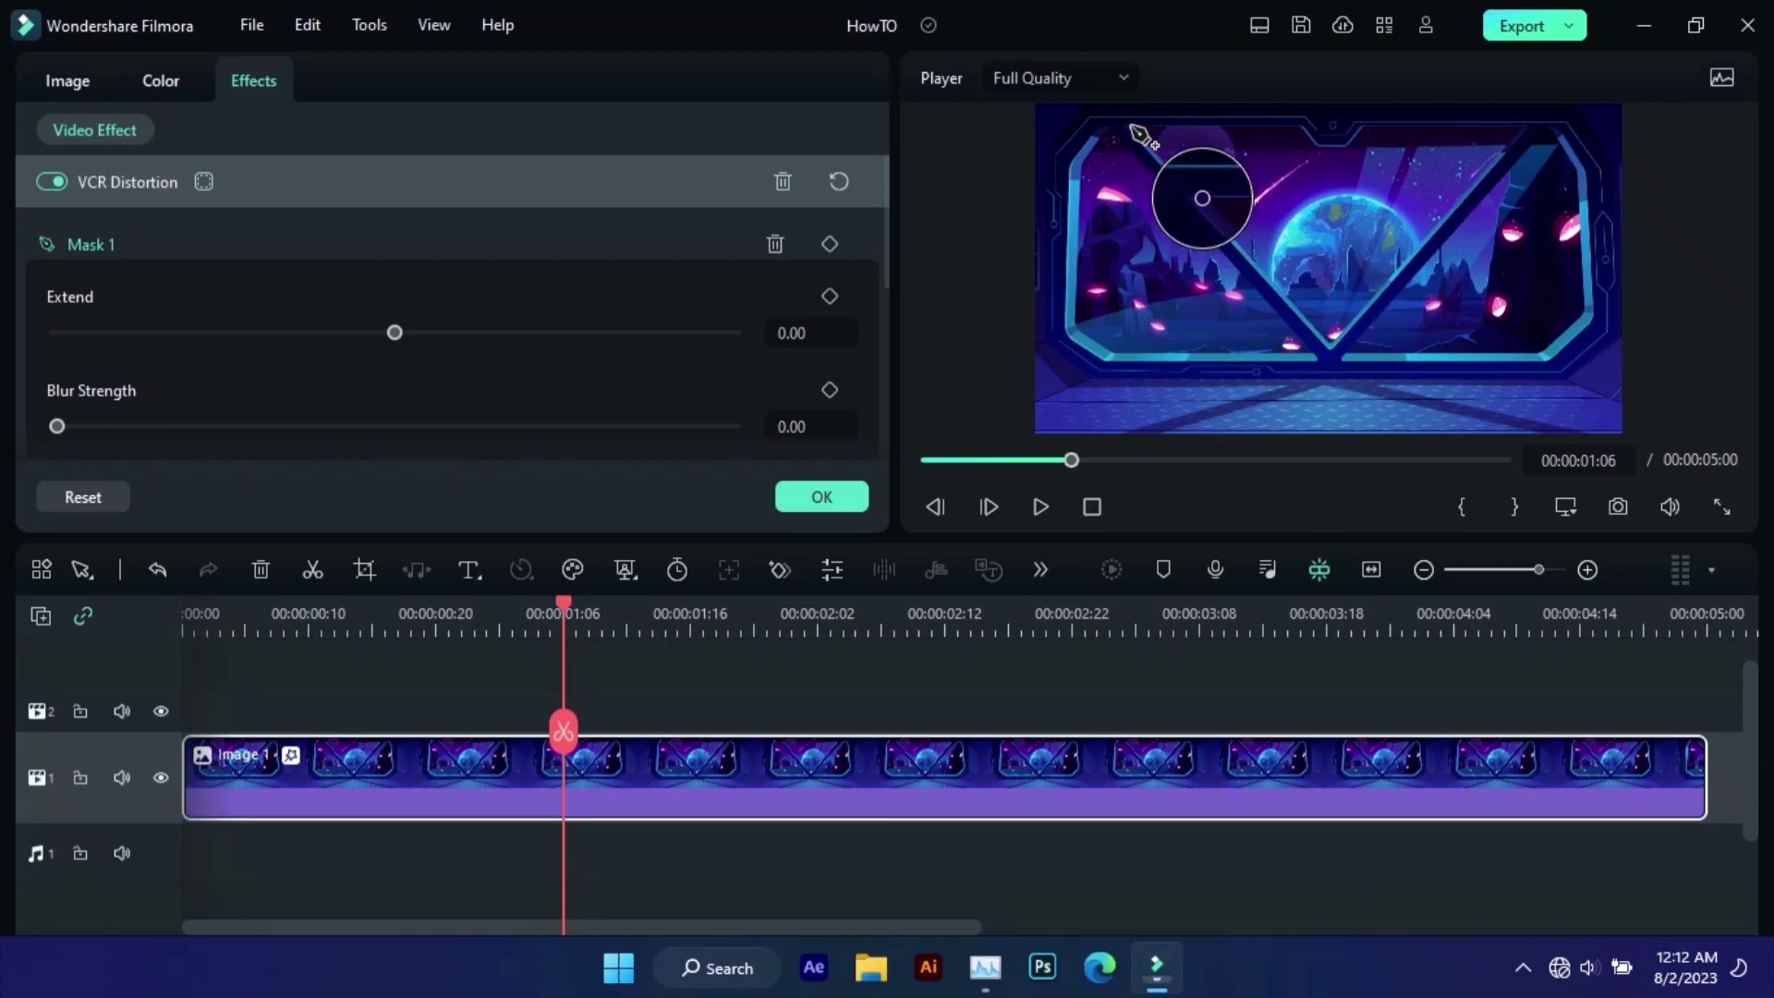
left_click(1131, 127)
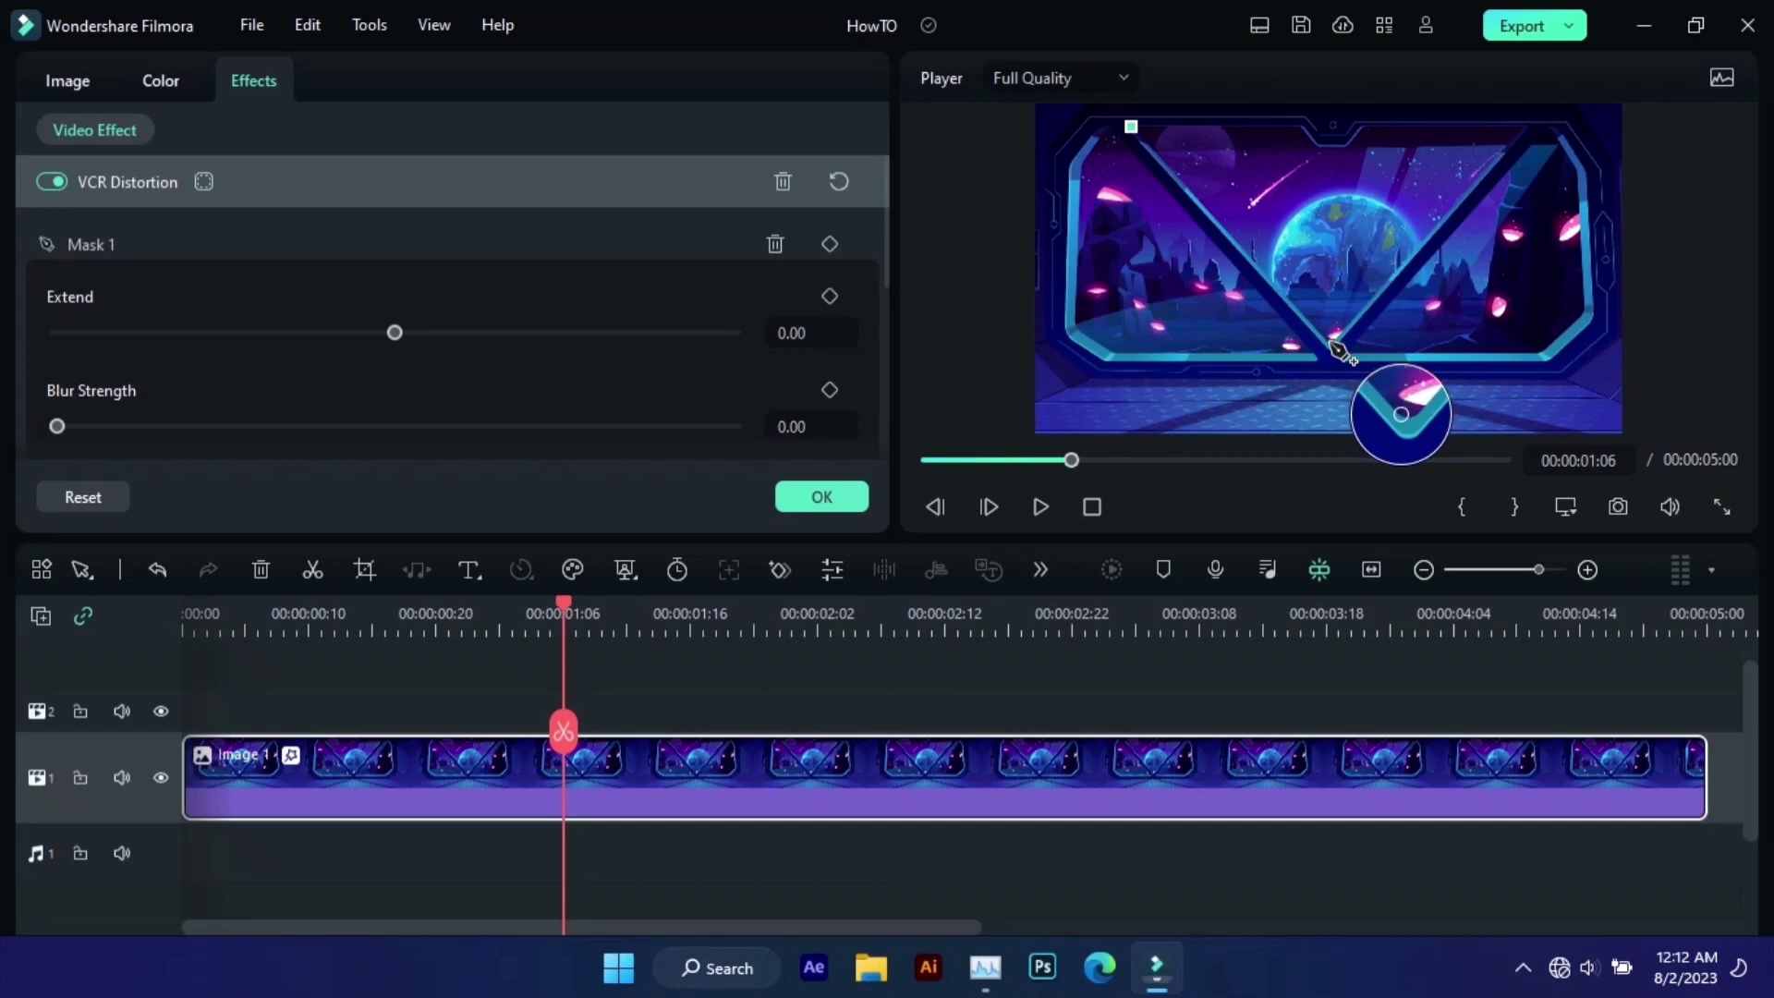
left_click(1331, 343)
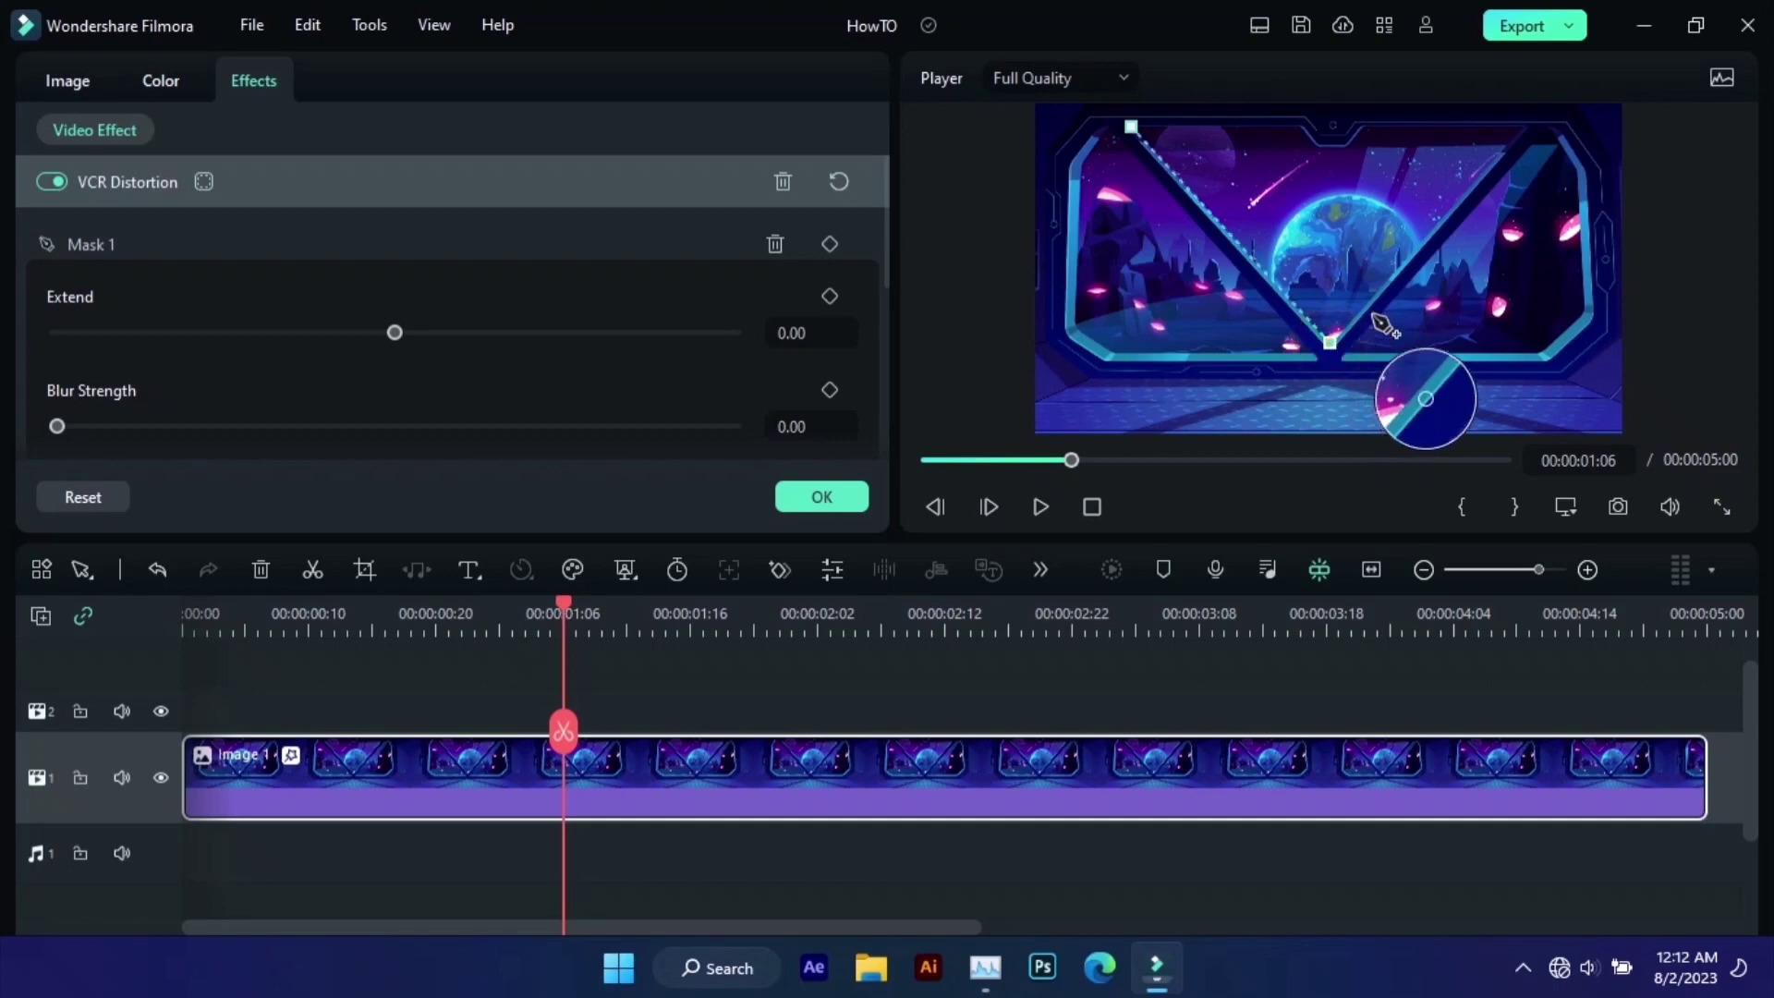
left_click(1525, 129)
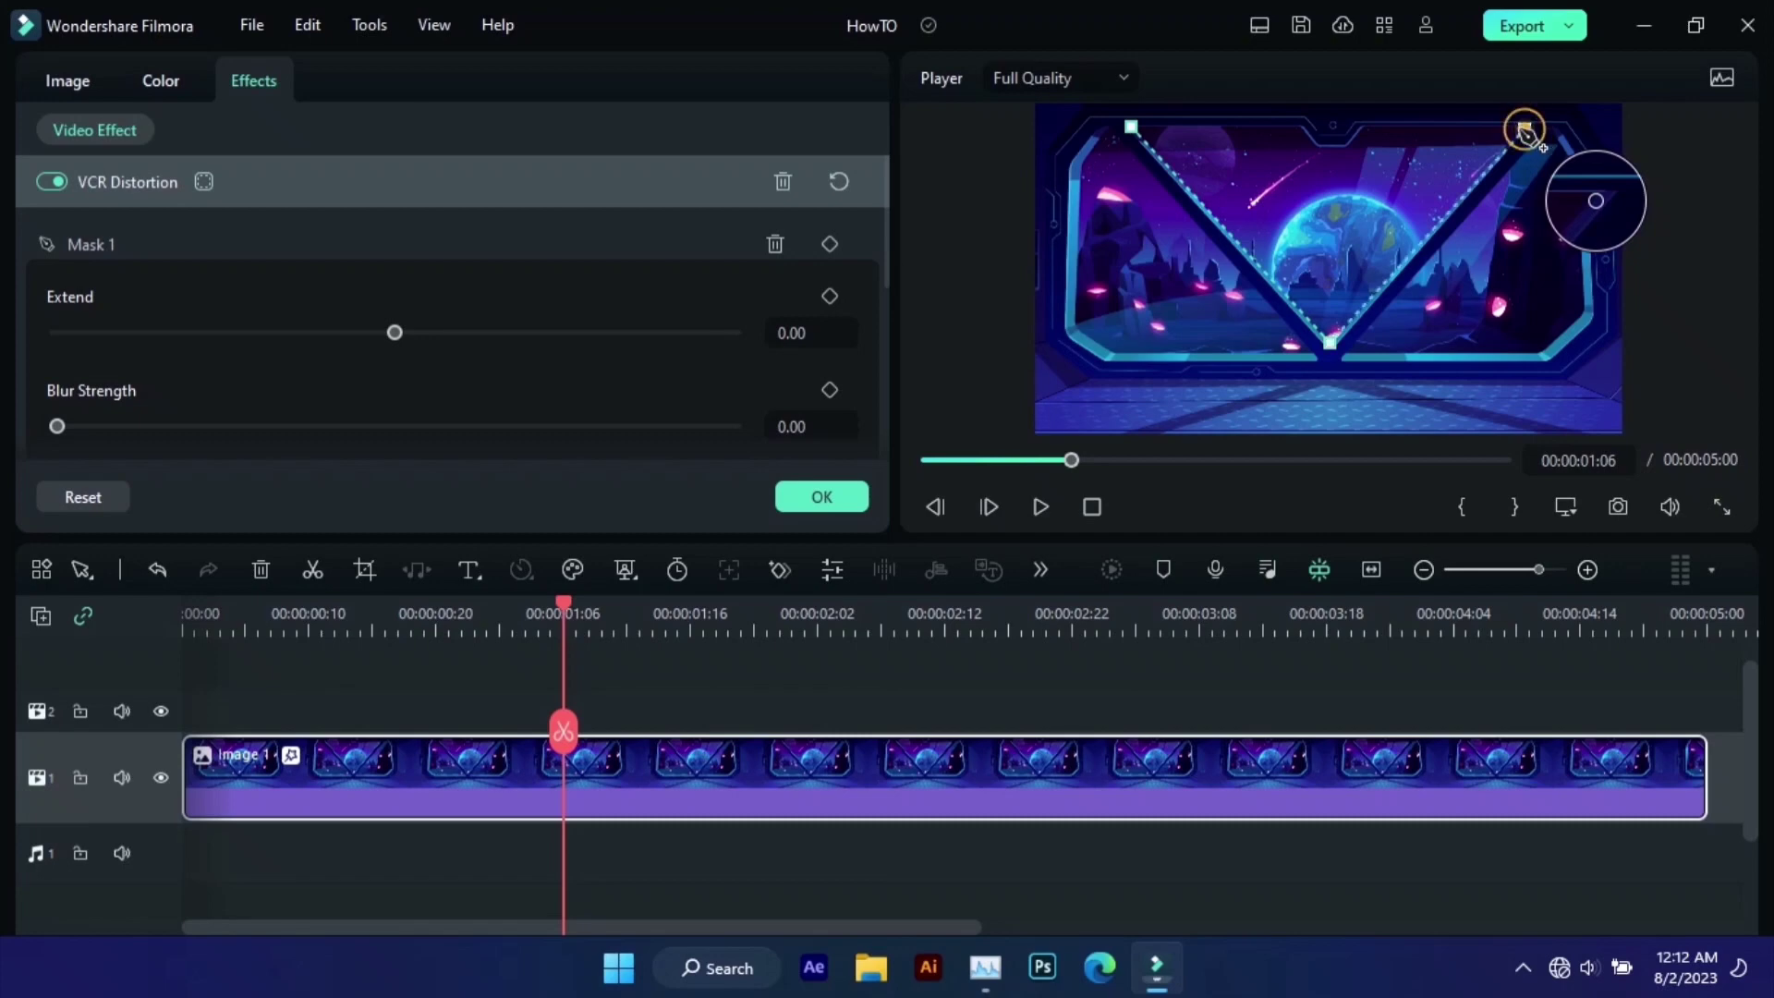
left_click(1365, 127)
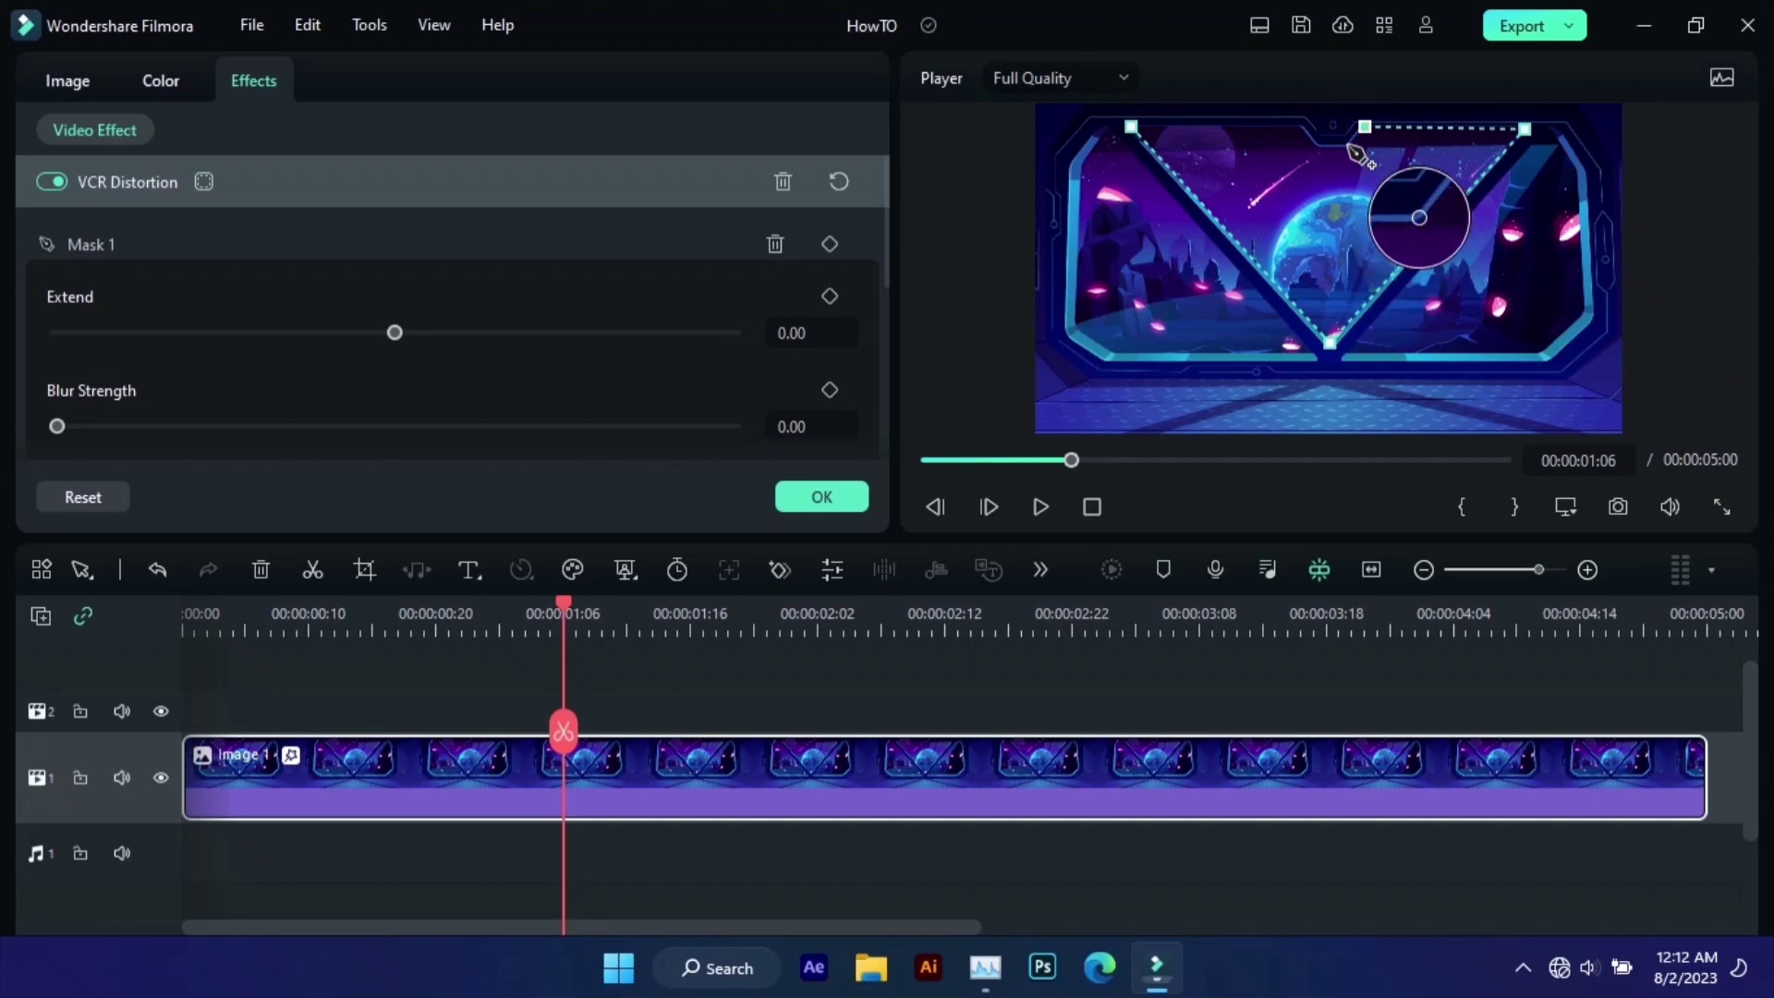
left_click(1349, 146)
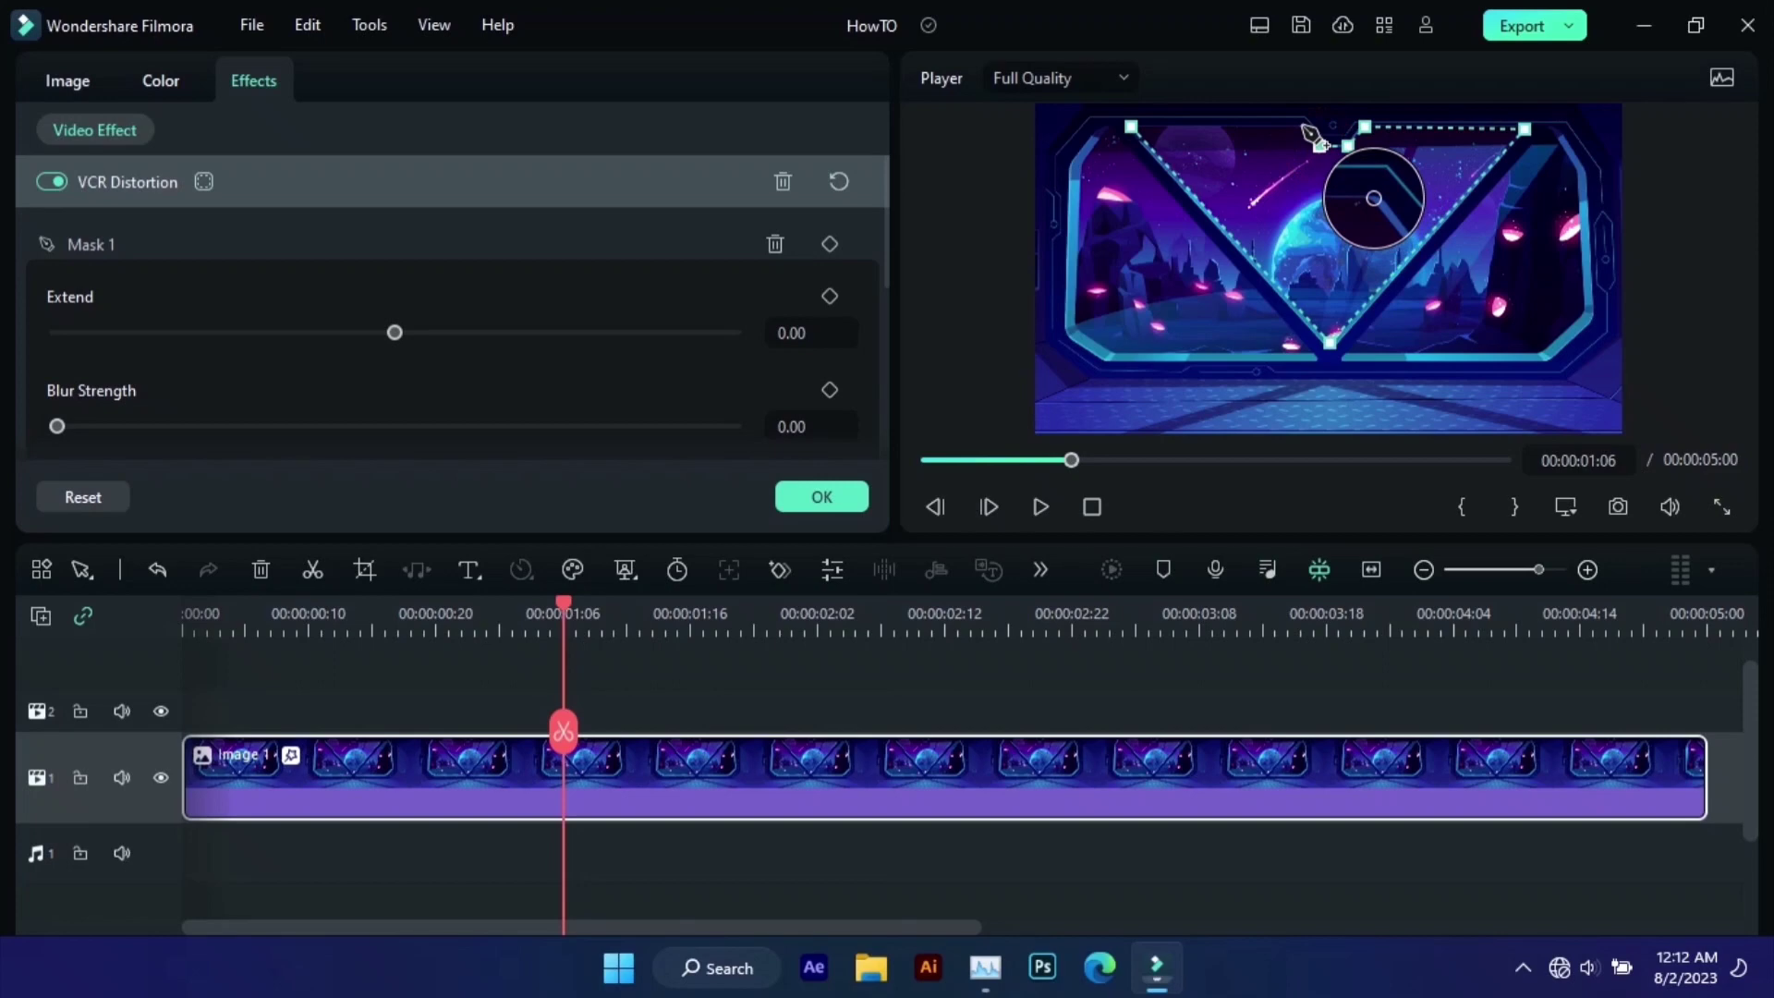
left_click(1303, 125)
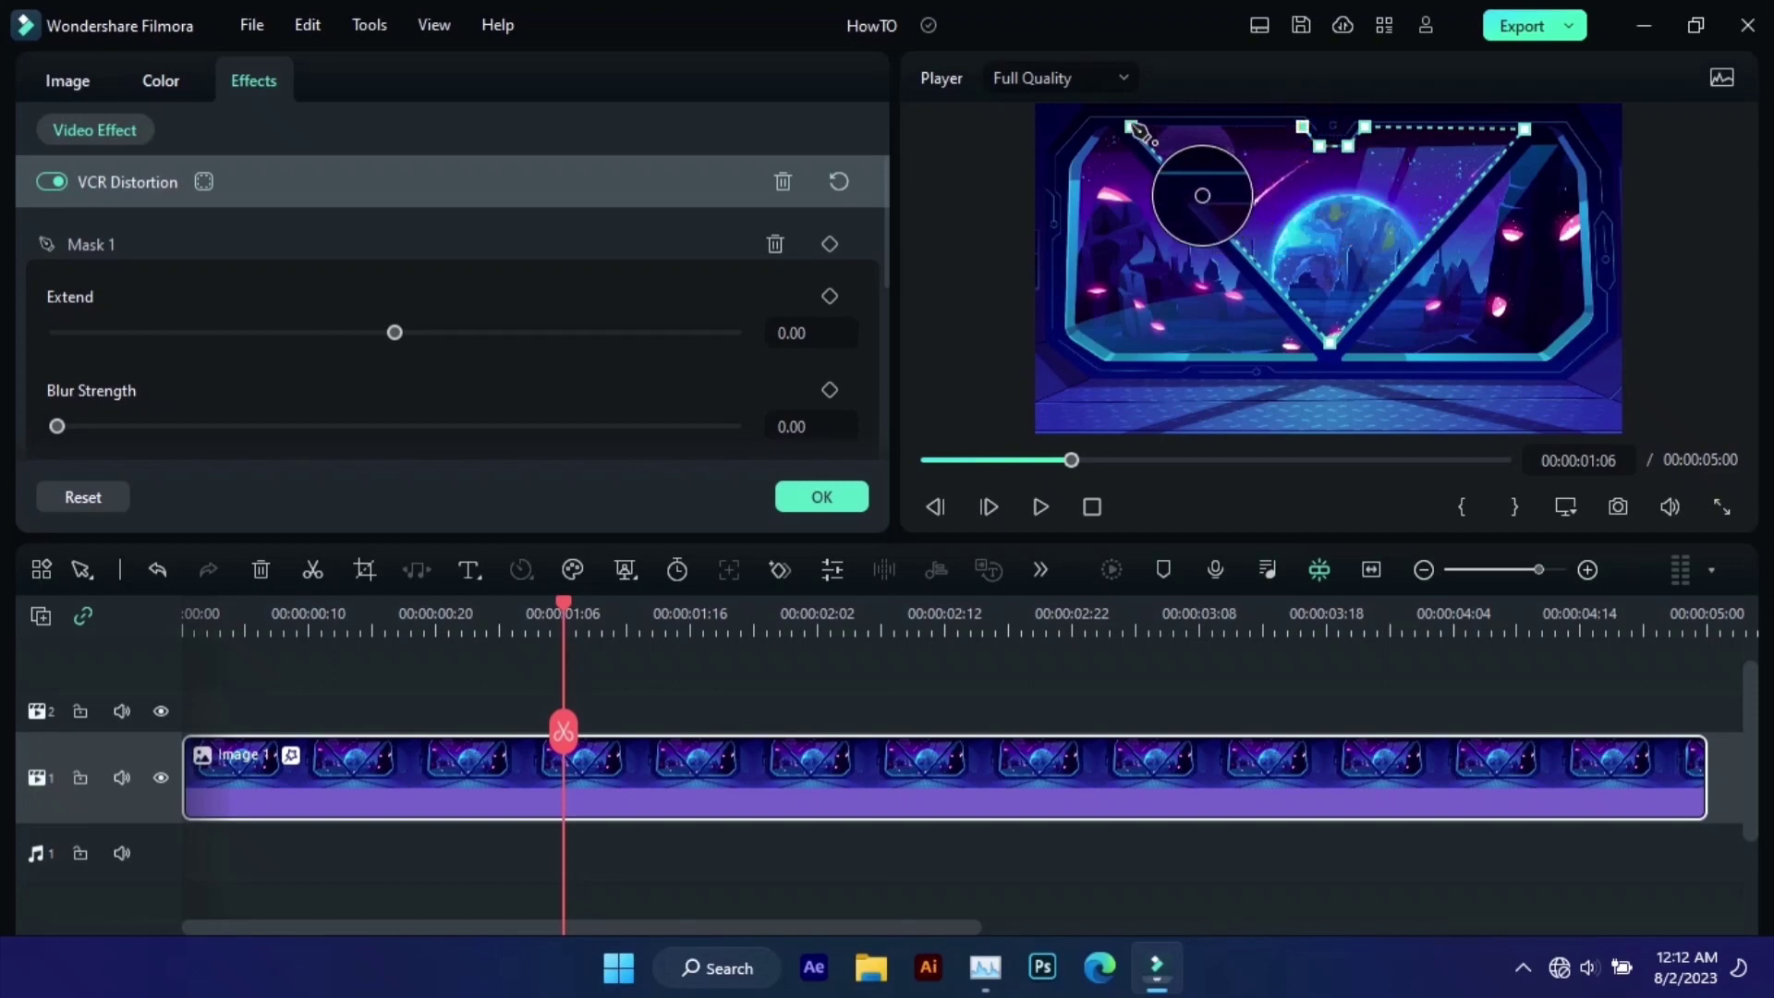
left_click(1133, 127)
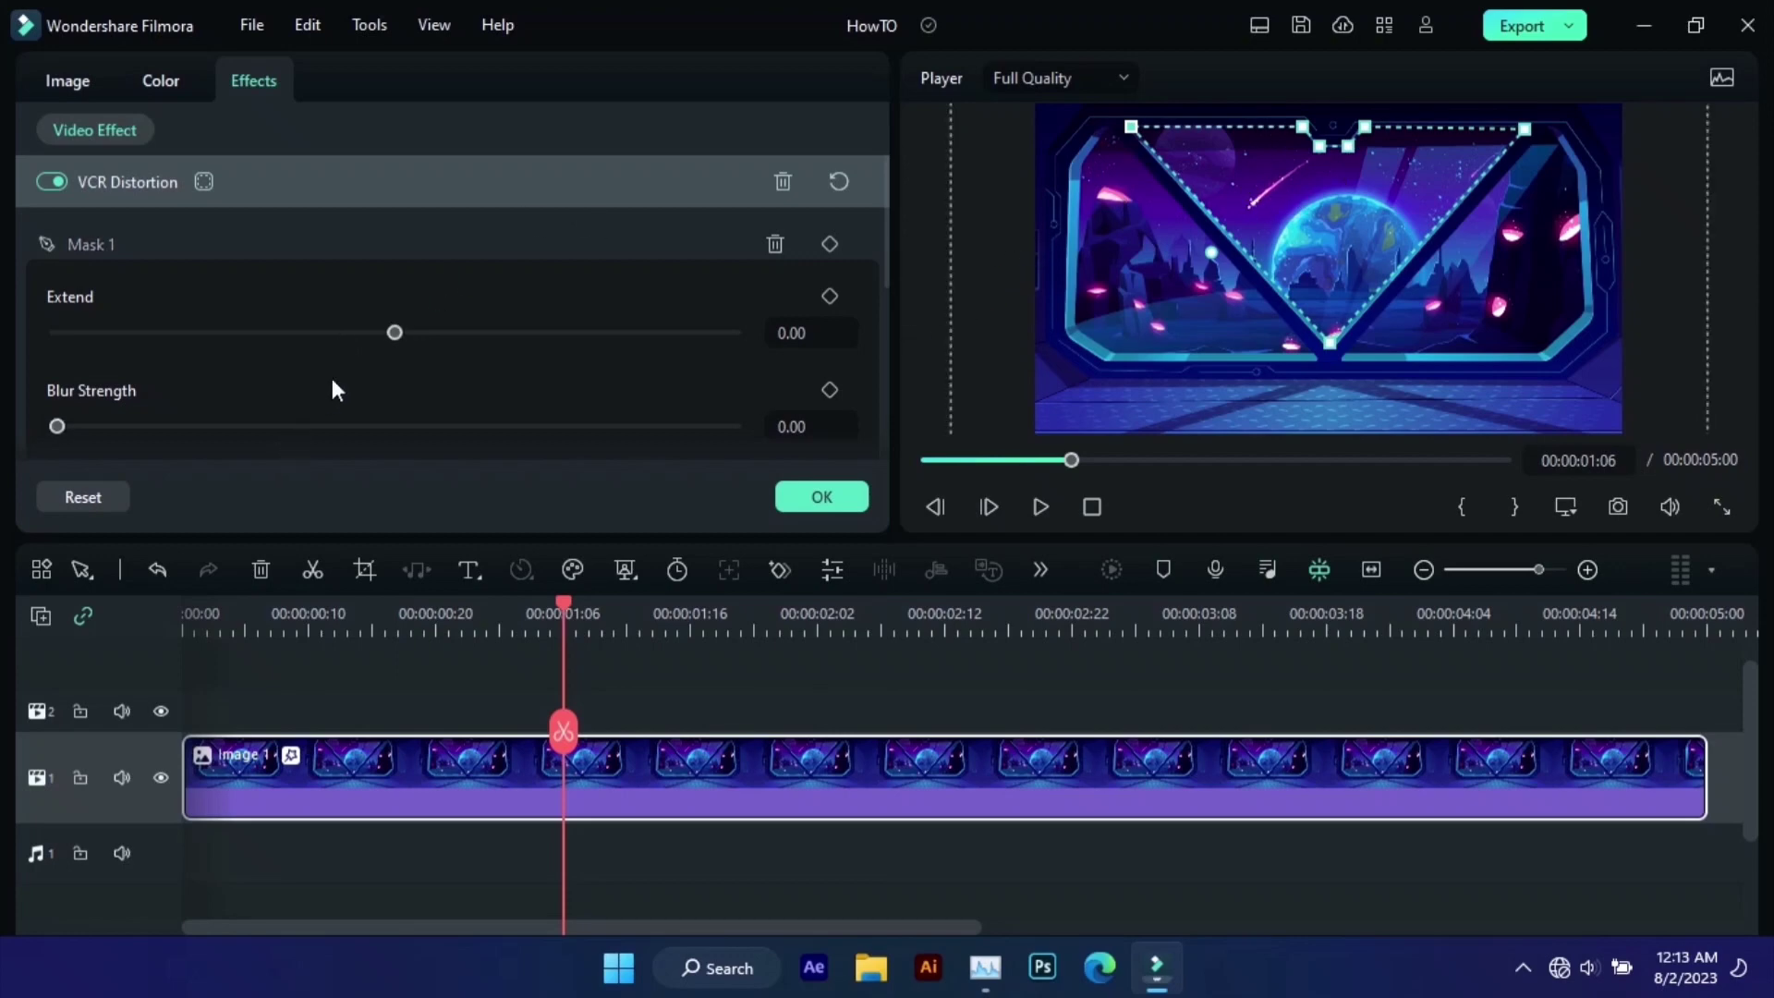
- Set the VCR Distortion opacity to 100% and apply the effect settings
scroll(333, 381, "down", 5)
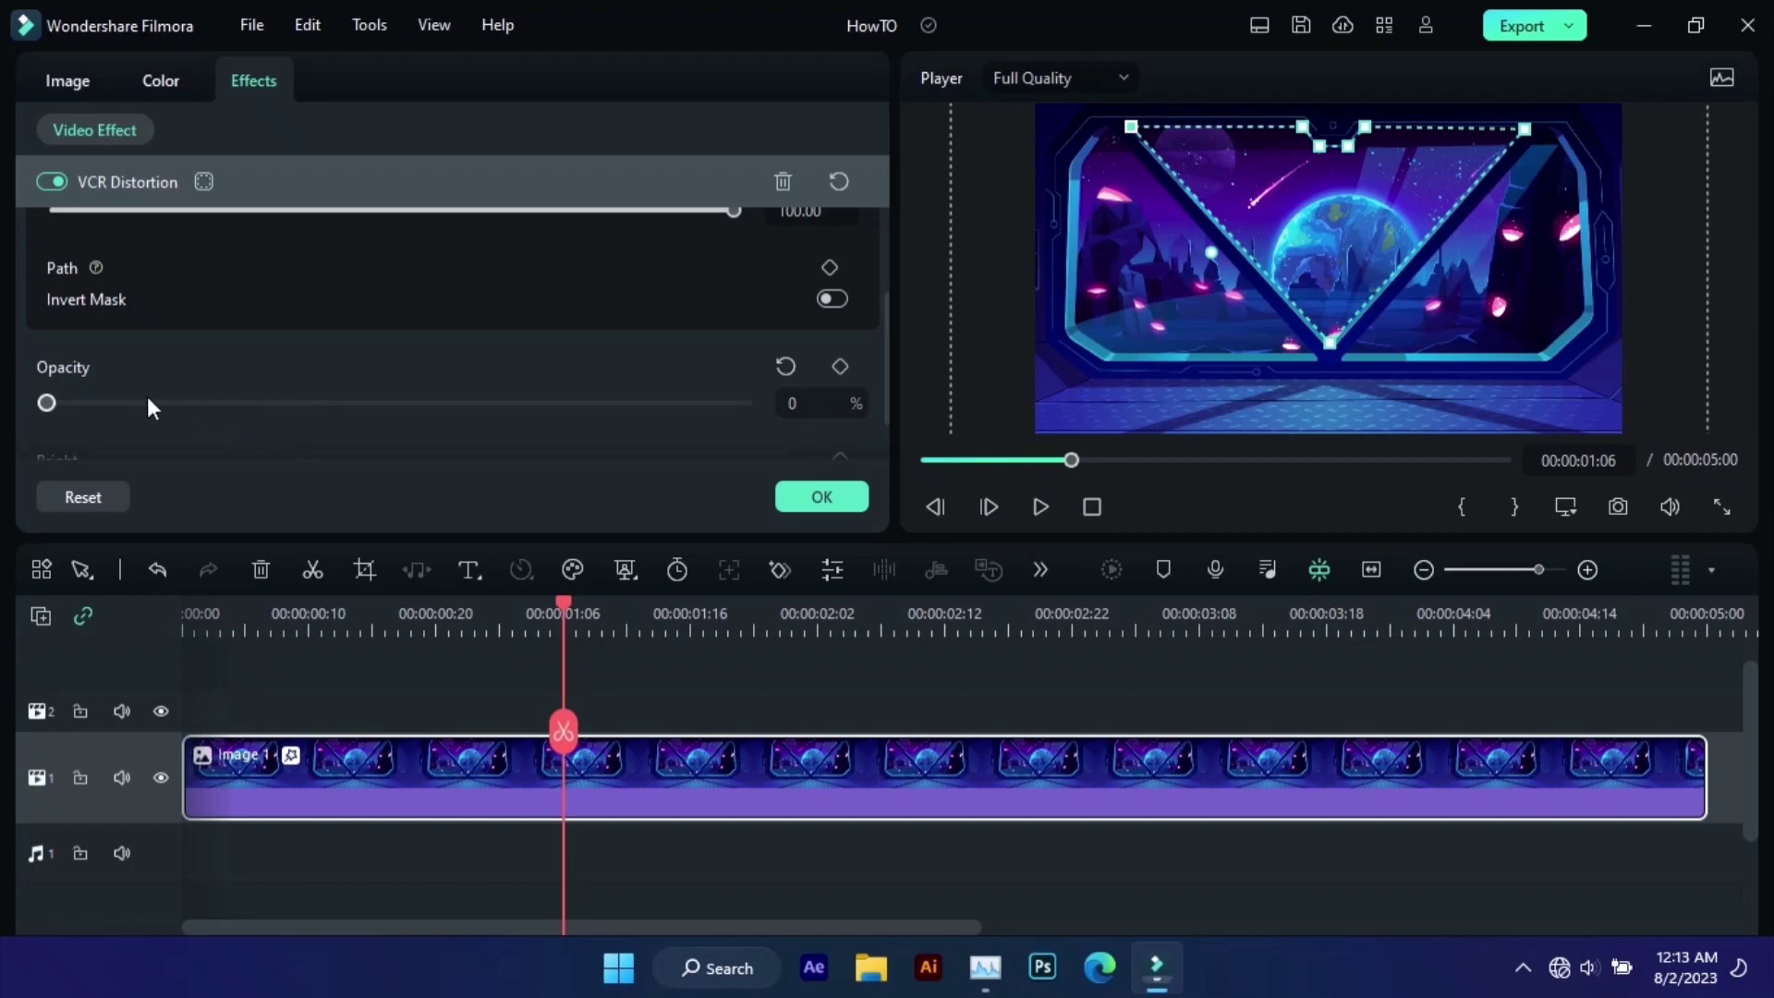
scroll(151, 398, "up", 1)
scroll(152, 396, "down", 2)
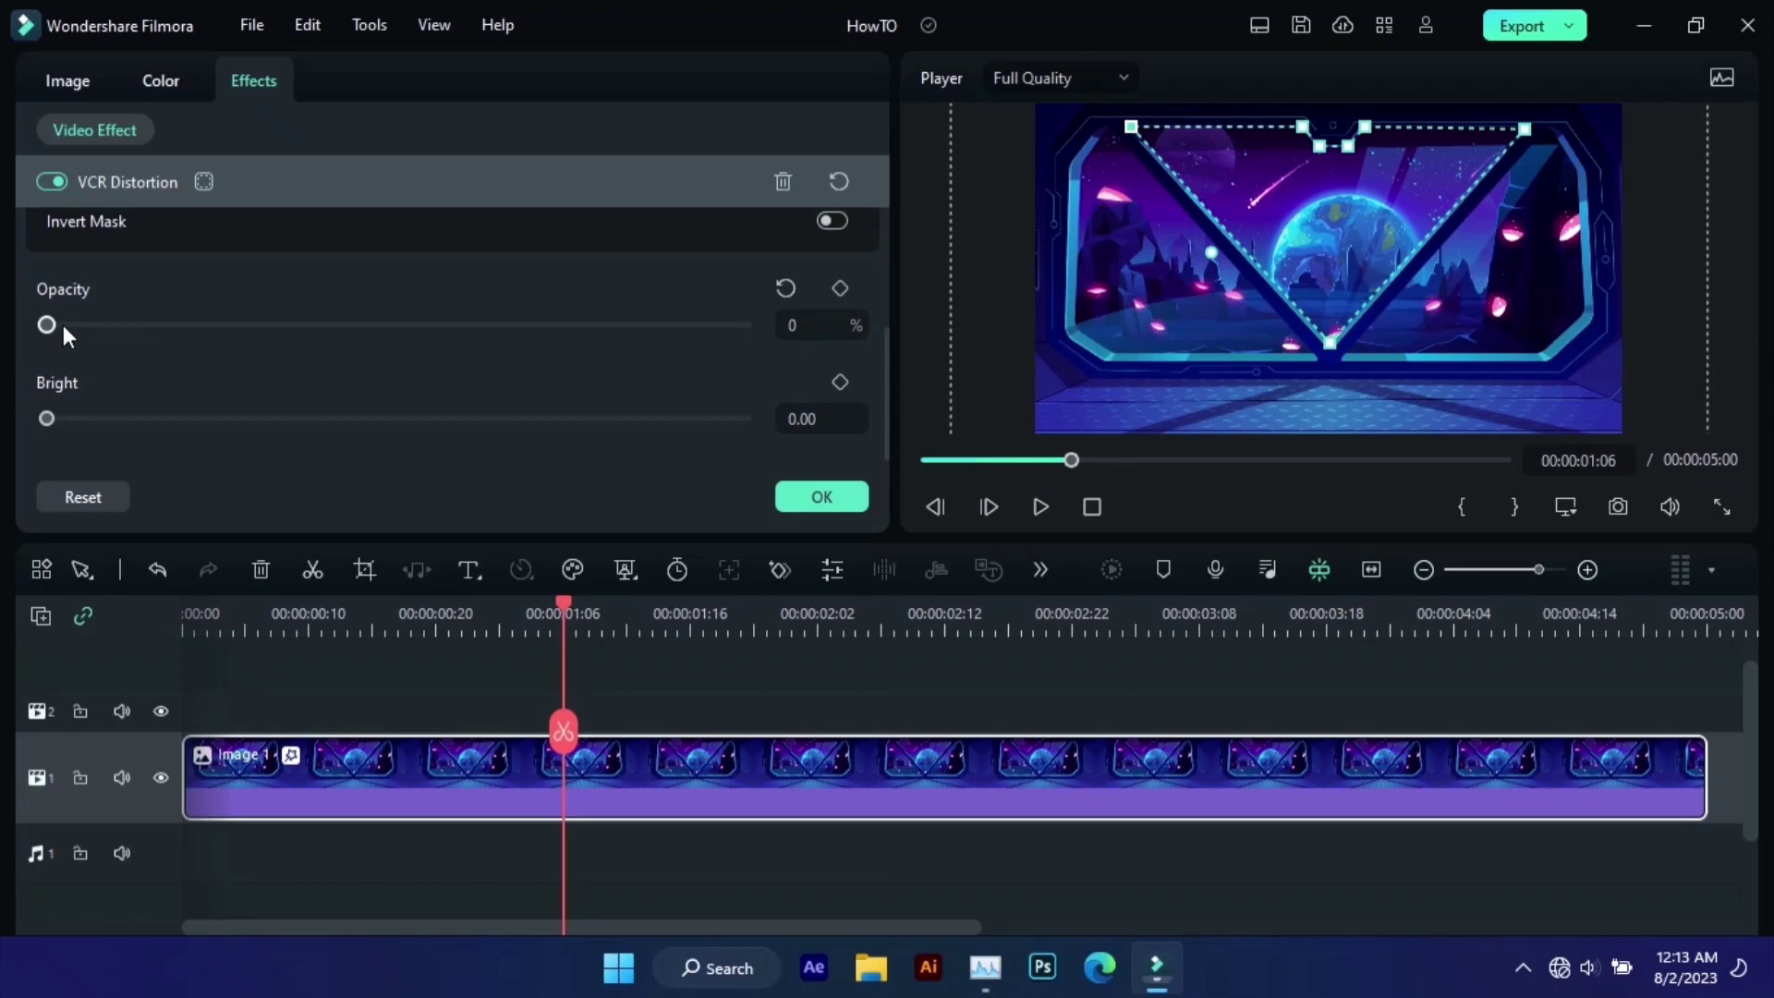
left_click_drag(93, 320, 1000, 257)
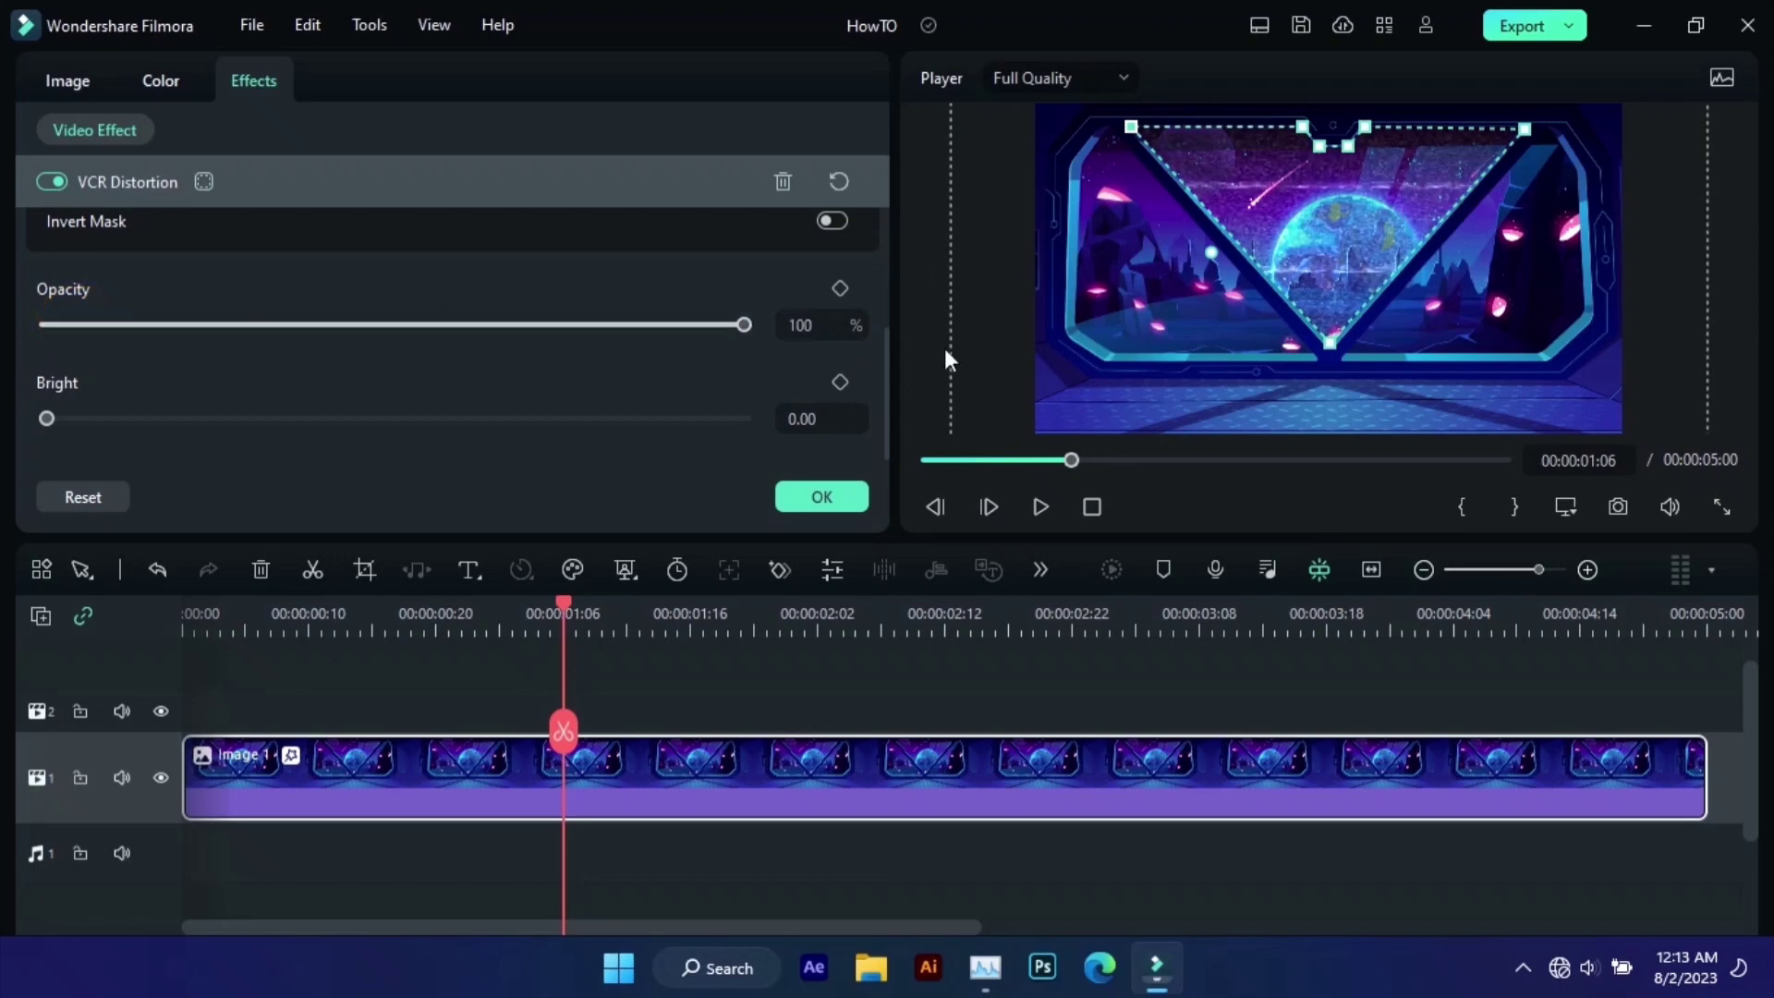
left_click(818, 494)
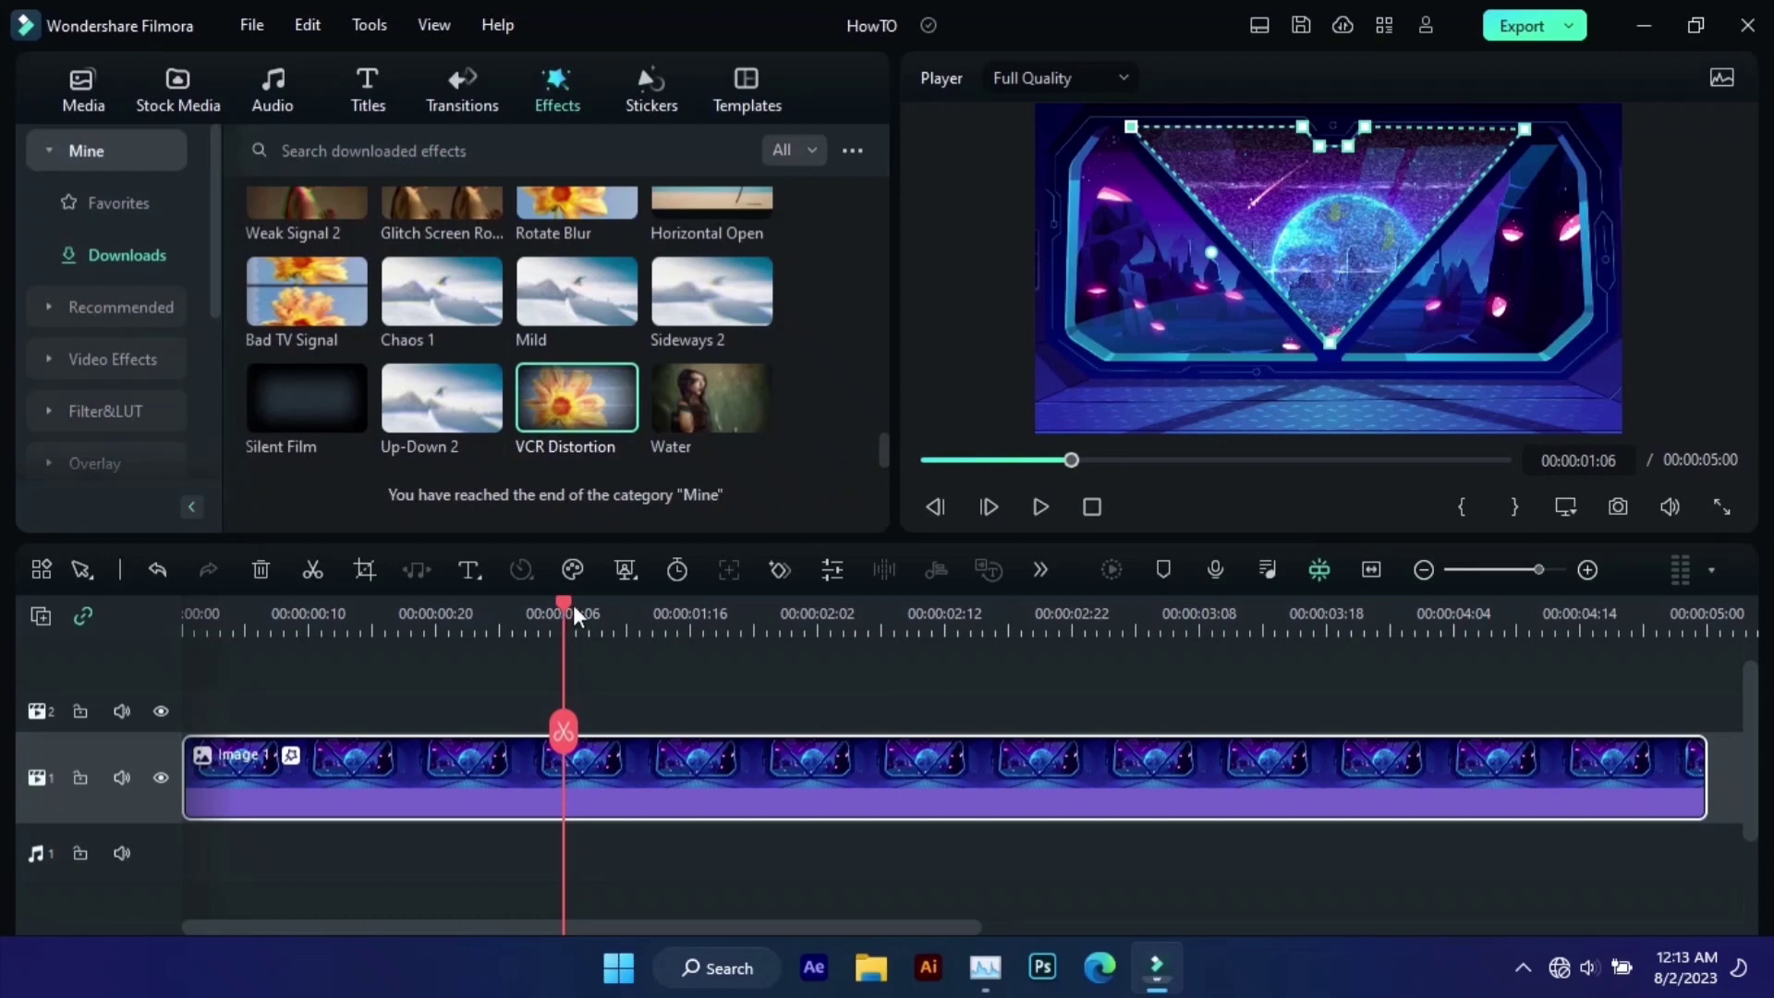
- Play the image clip from the start and scrub through it to review the masked distortion
left_click_drag(327, 617, 184, 610)
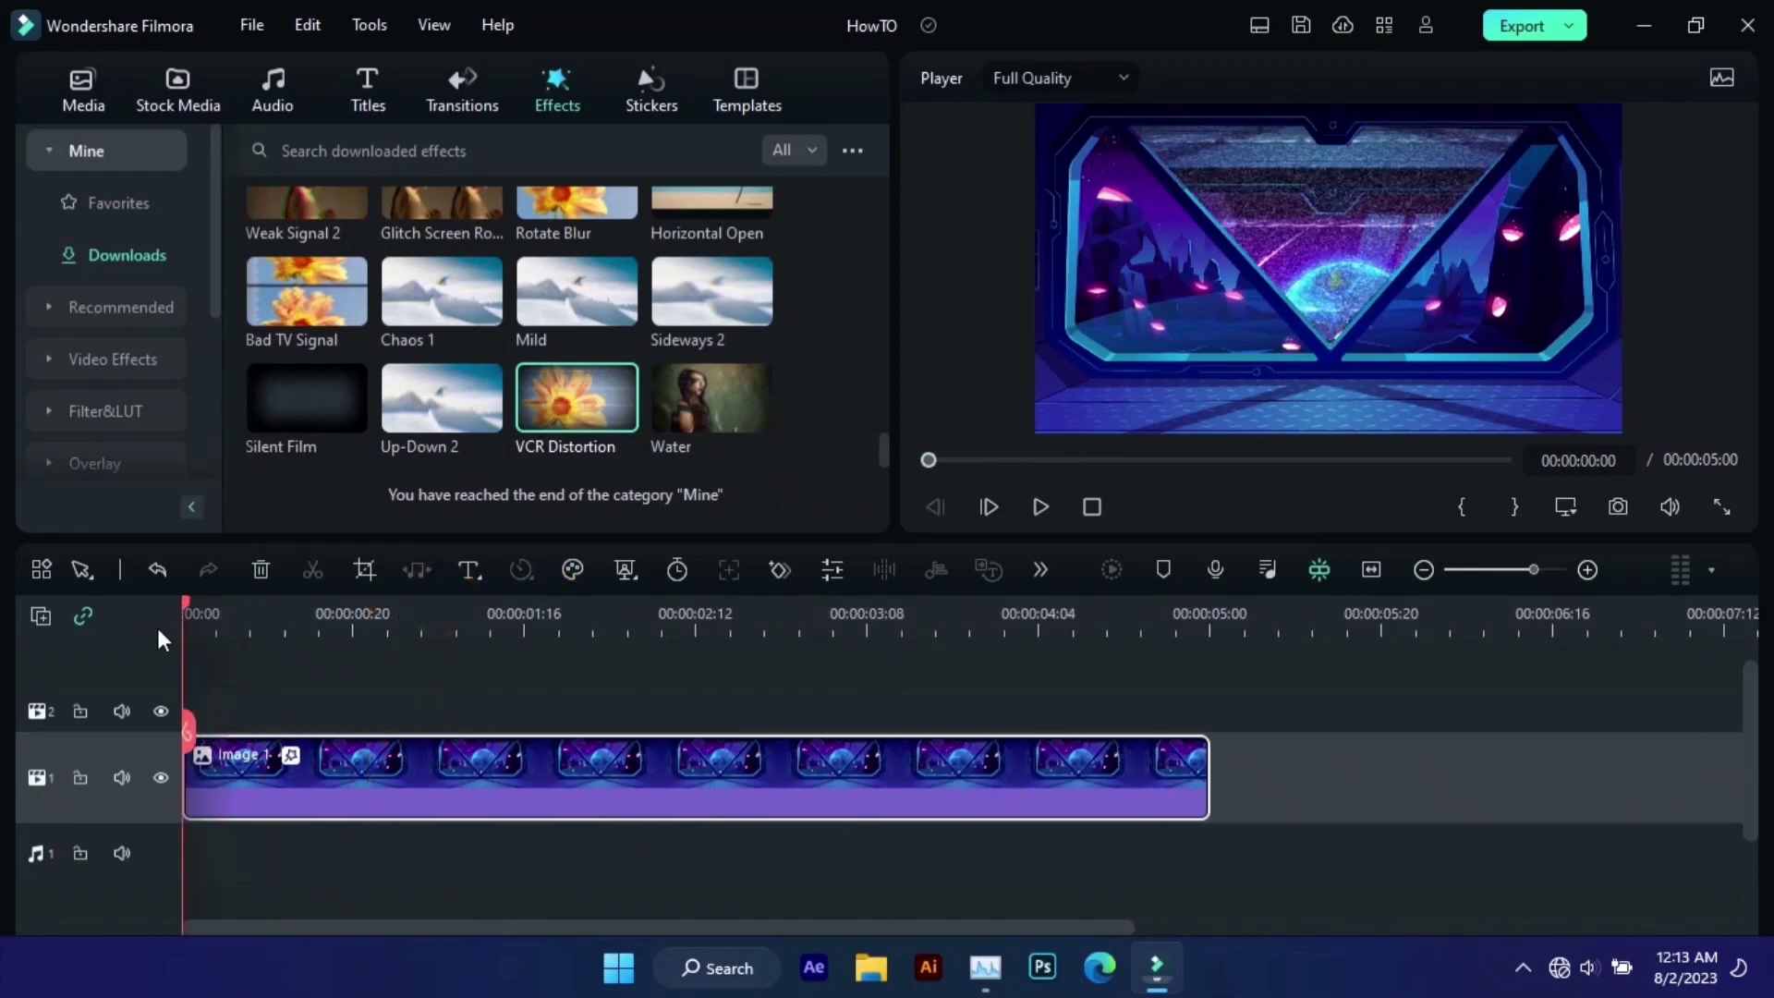
key("space")
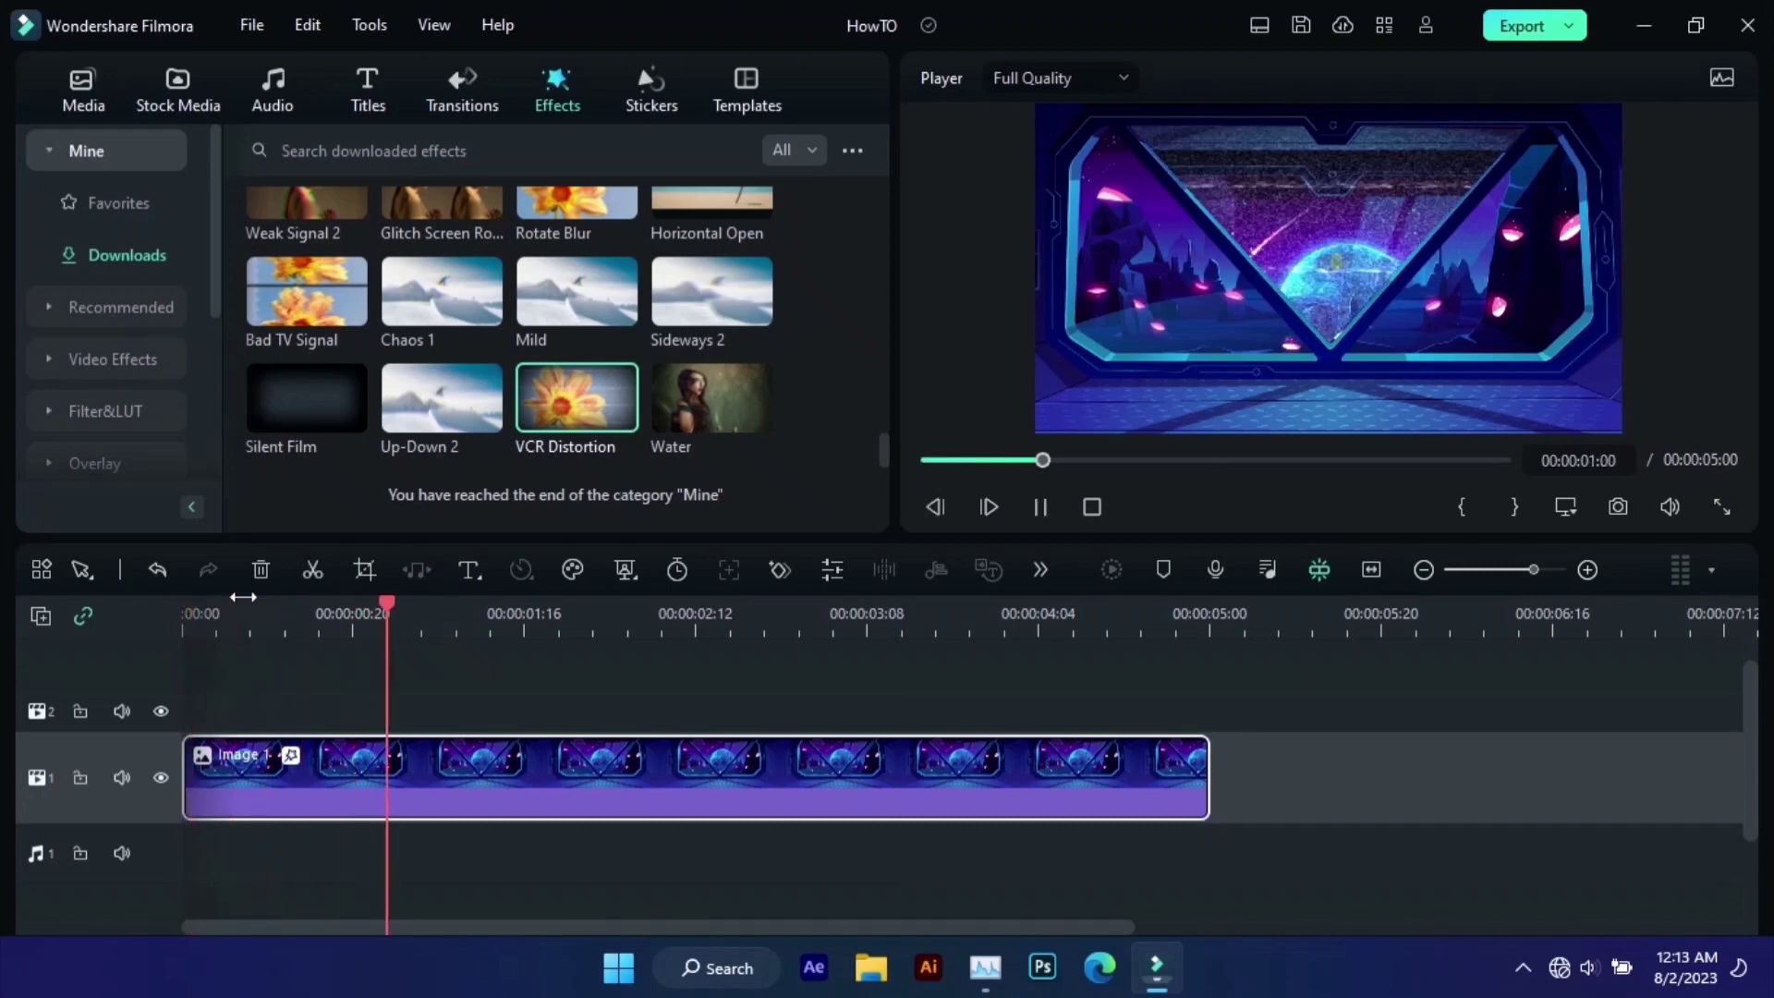
left_click(628, 607)
left_click_drag(626, 606, 167, 681)
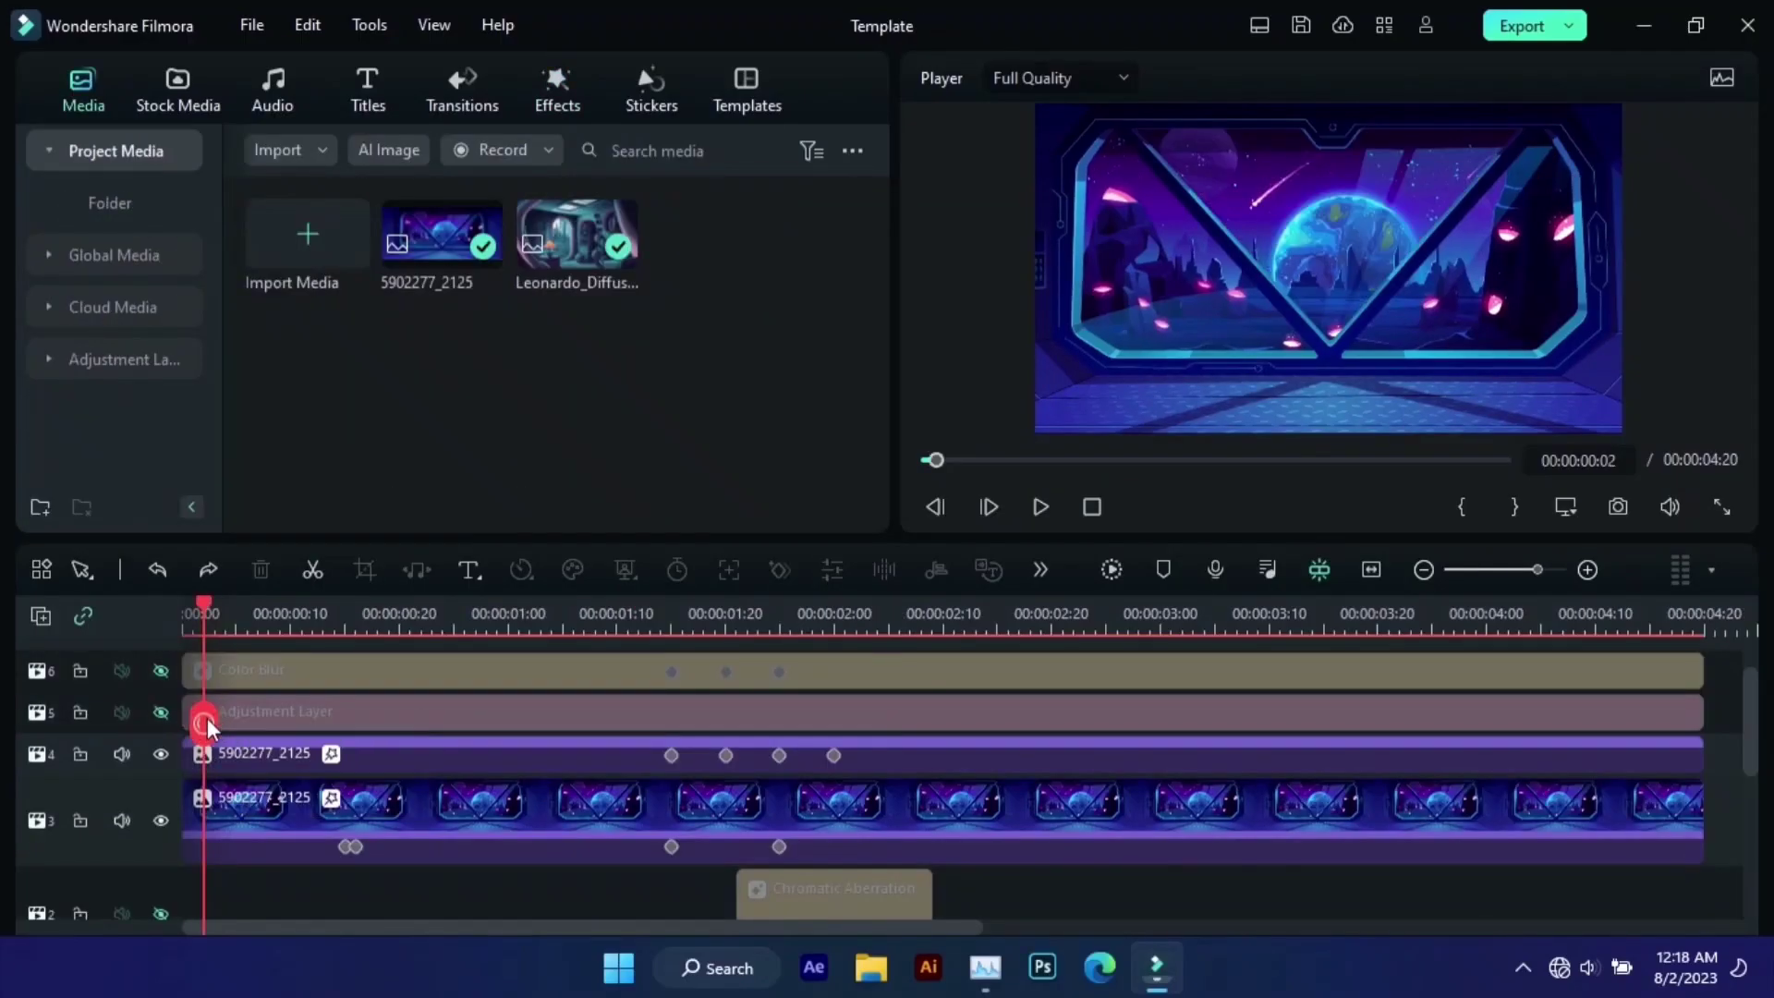
- Scrub through the Template project's window animation, and briefly hide tracks 3 and 4 in turn to see what each contains
left_click_drag(206, 724, 791, 703)
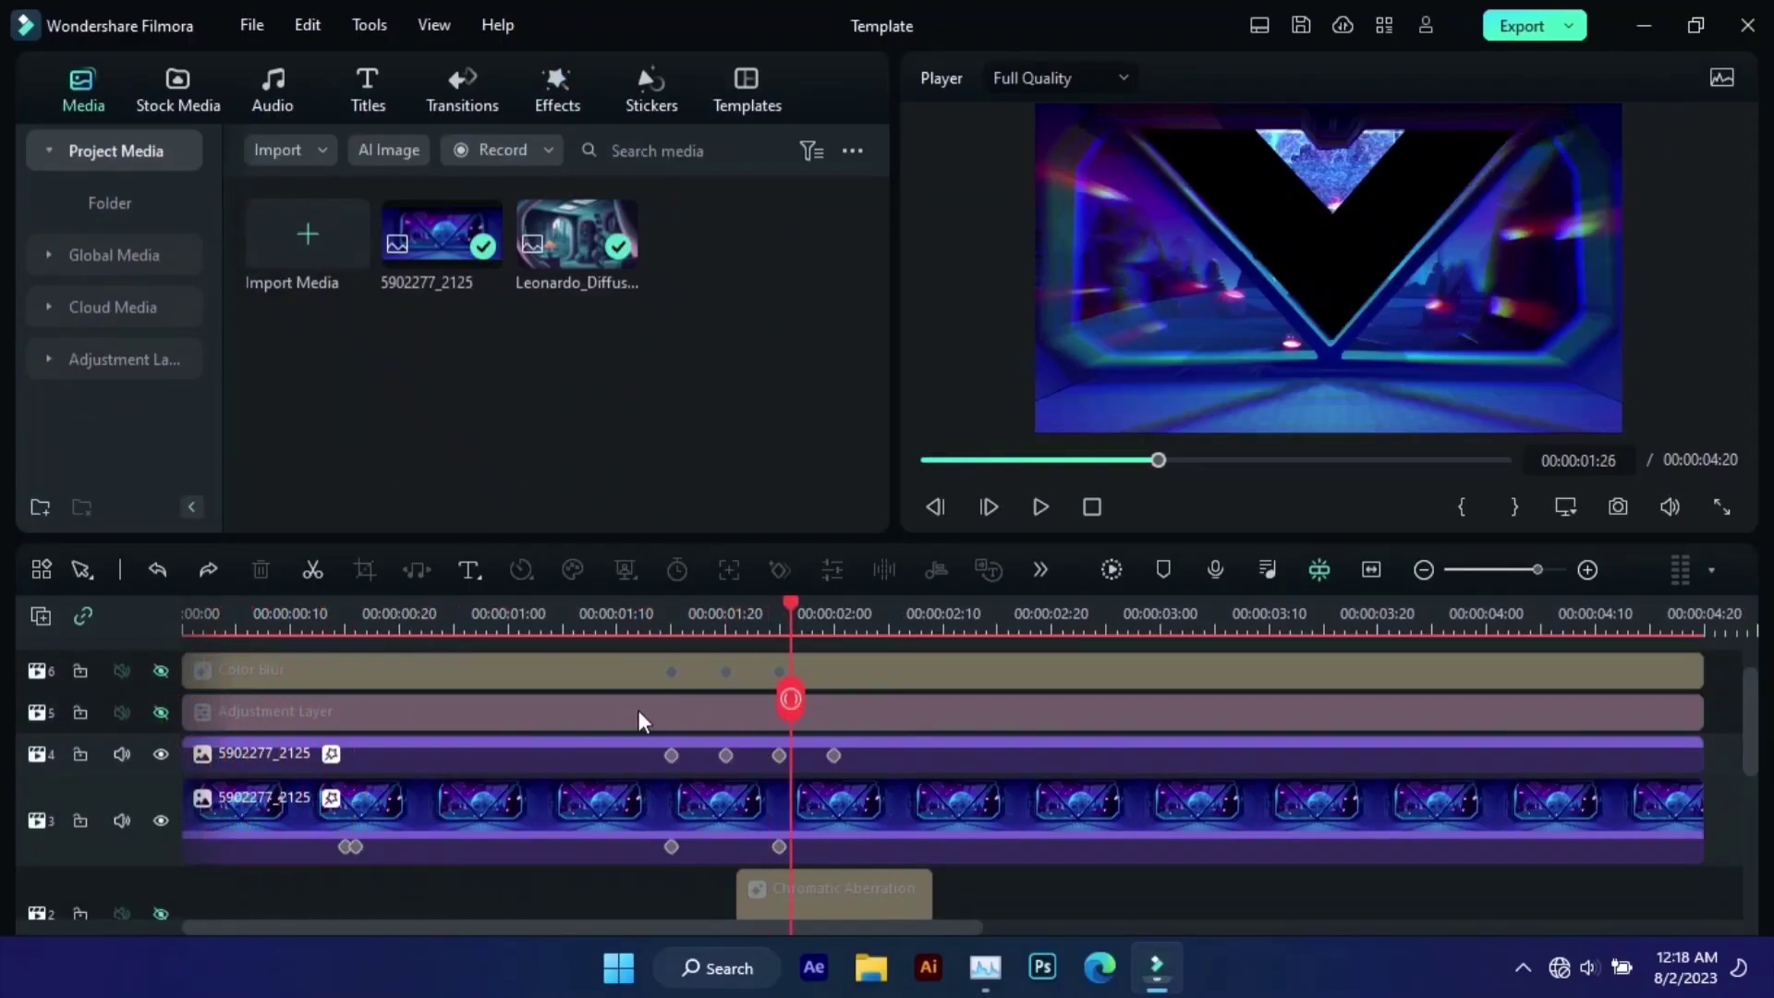
left_click_drag(645, 721, 334, 728)
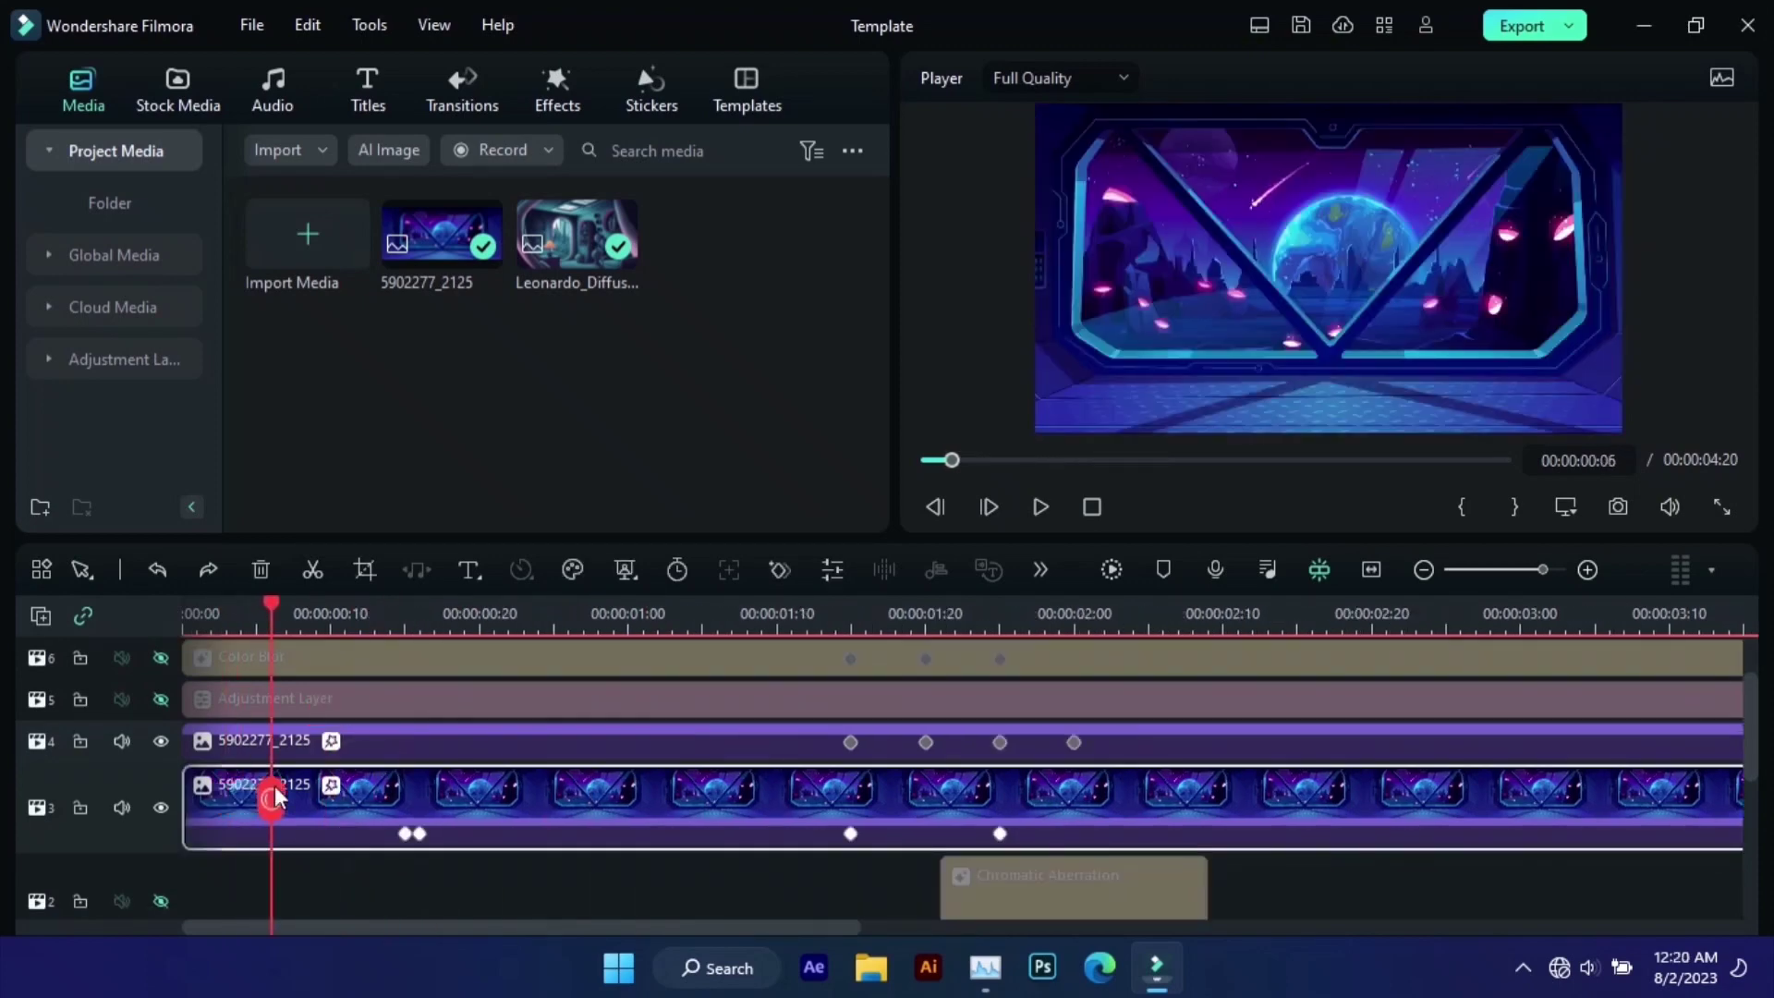
left_click(161, 806)
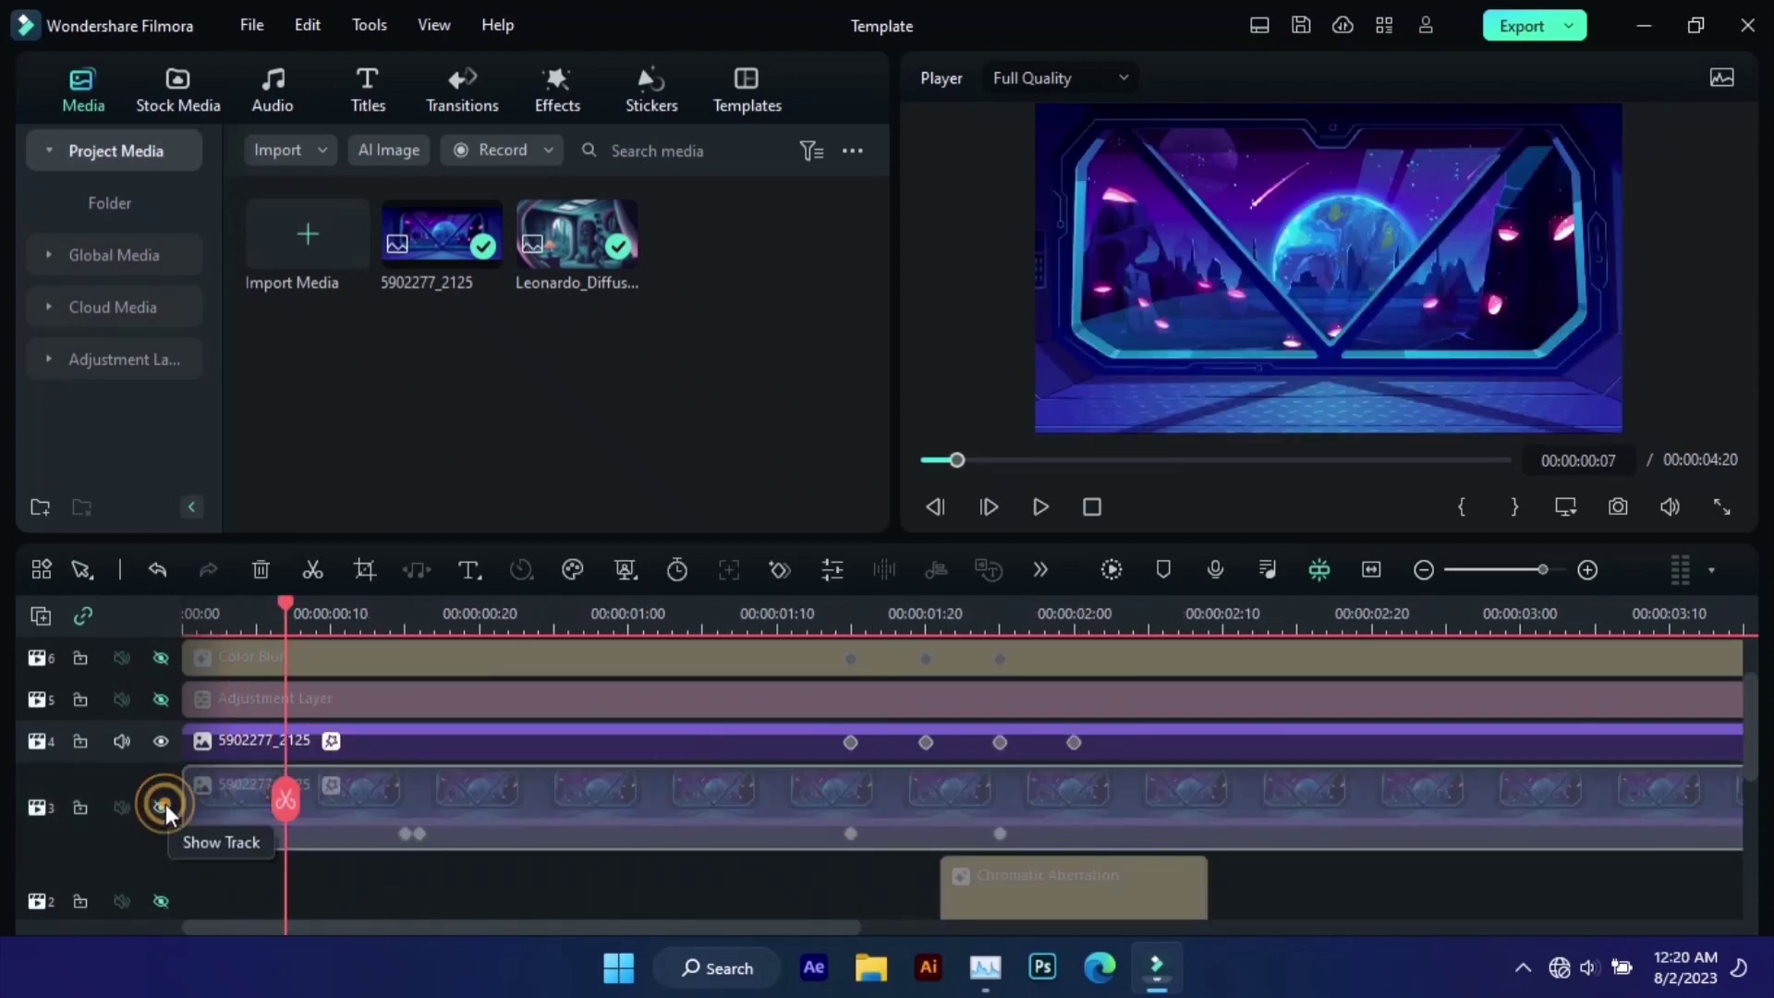
left_click(162, 806)
left_click(161, 740)
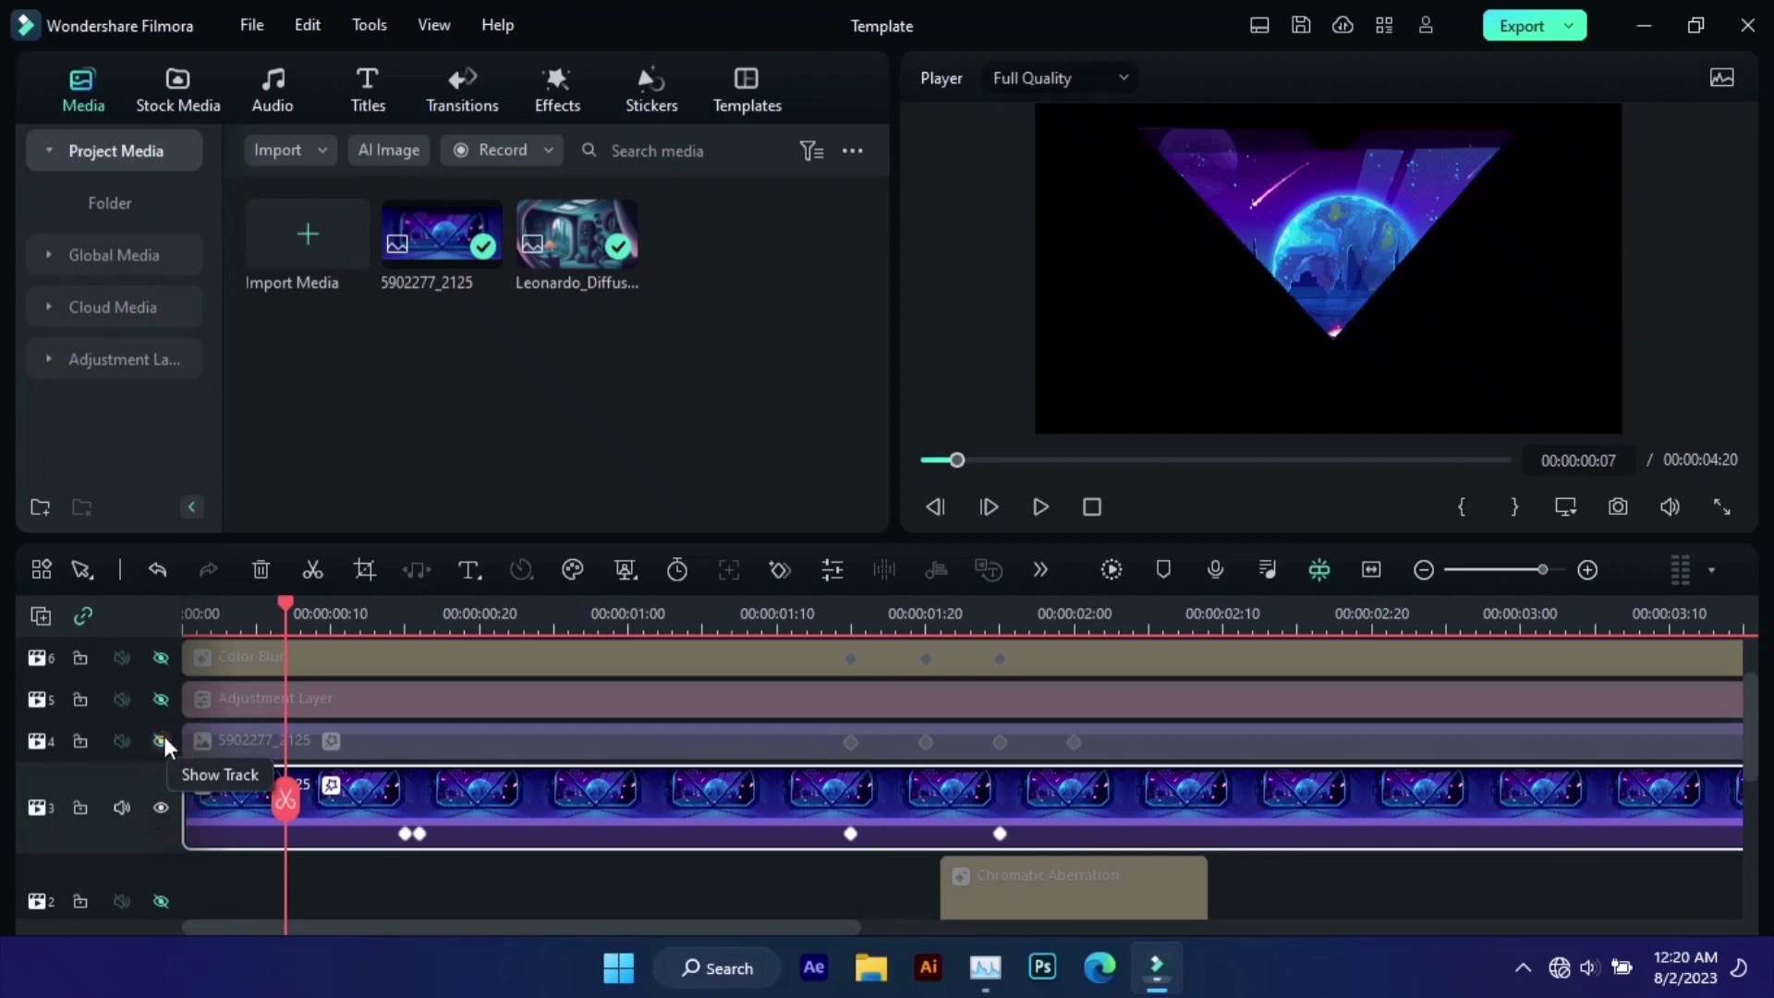
left_click(161, 739)
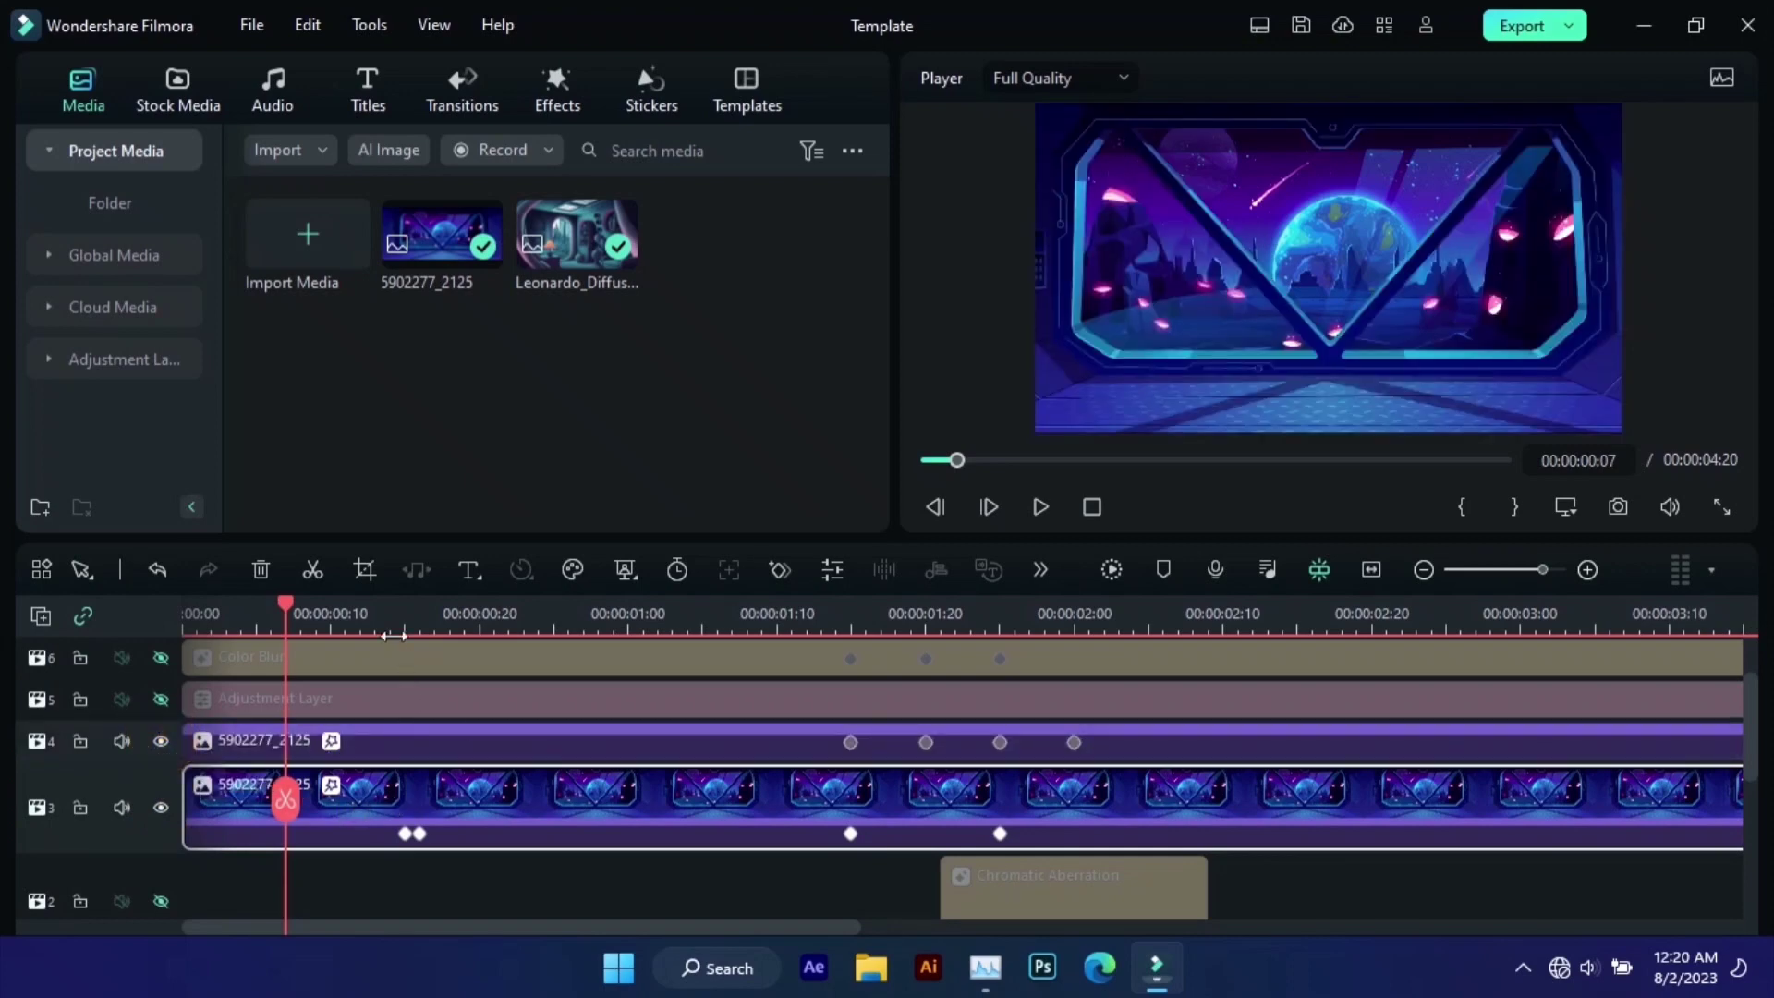
- Examine the track 3 clip's VCR Distortion opacity keyframes along the timeline, and open its basic transform settings
left_click(514, 780)
left_click(831, 569)
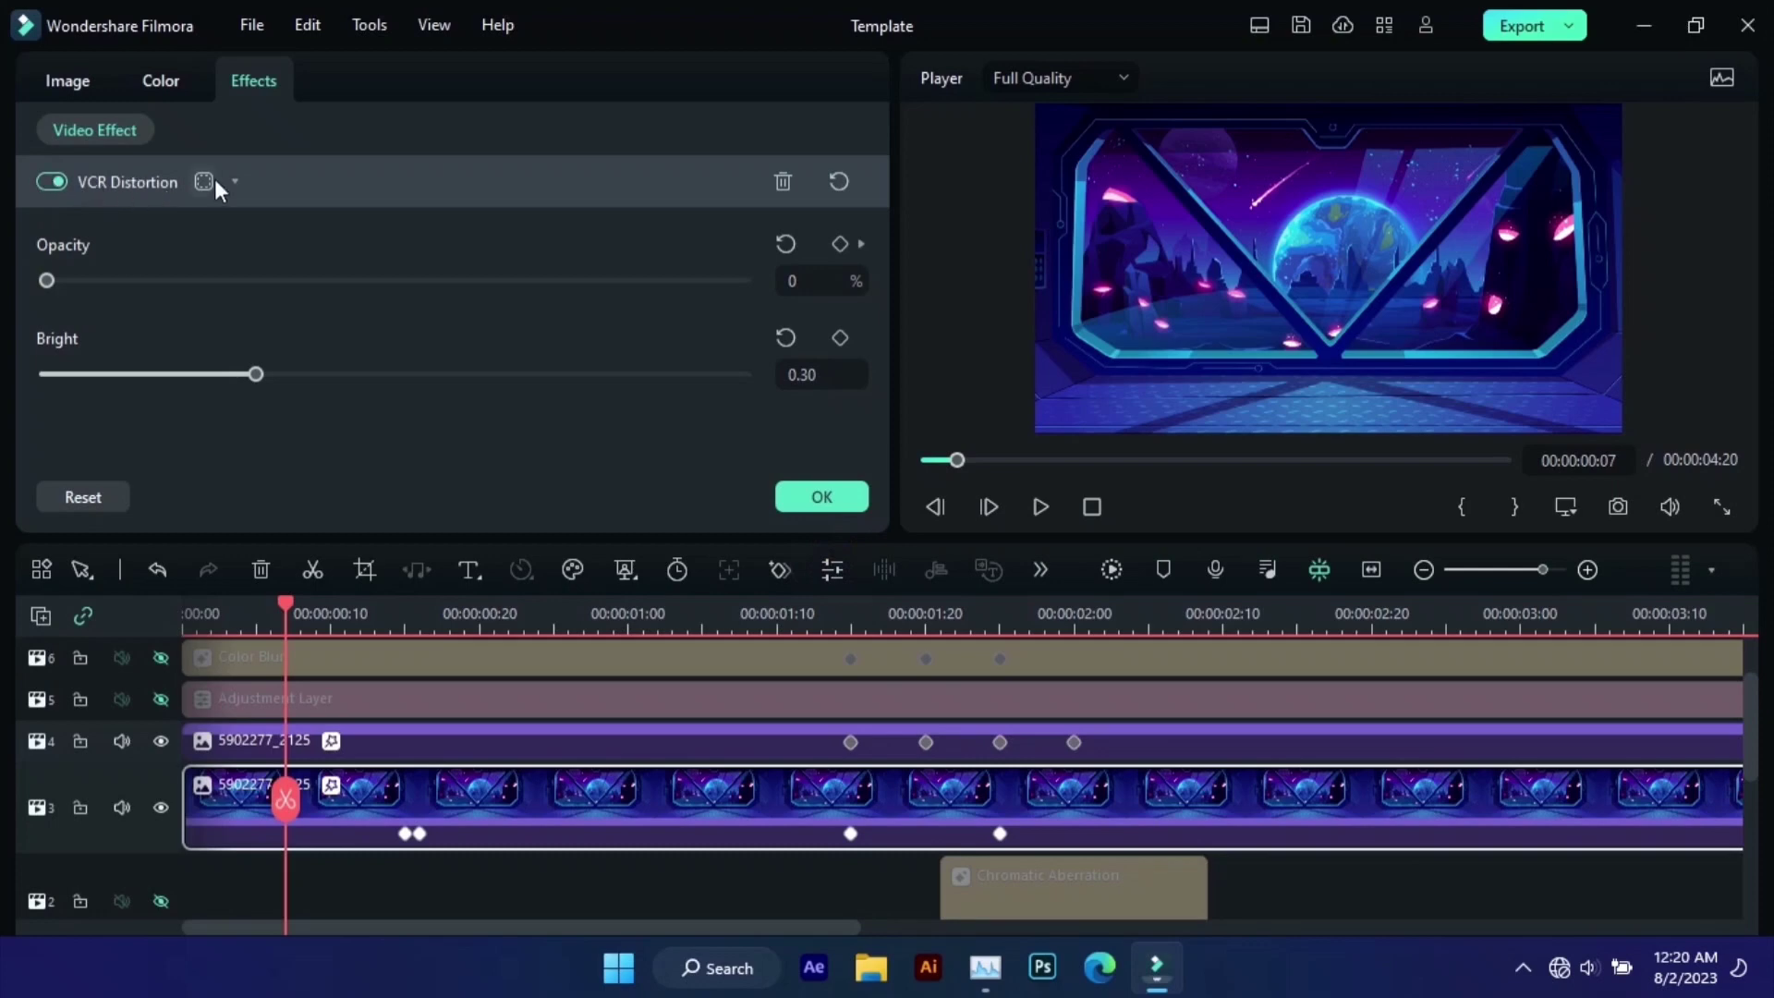
left_click_drag(284, 787, 989, 860)
left_click_drag(766, 802, 658, 781)
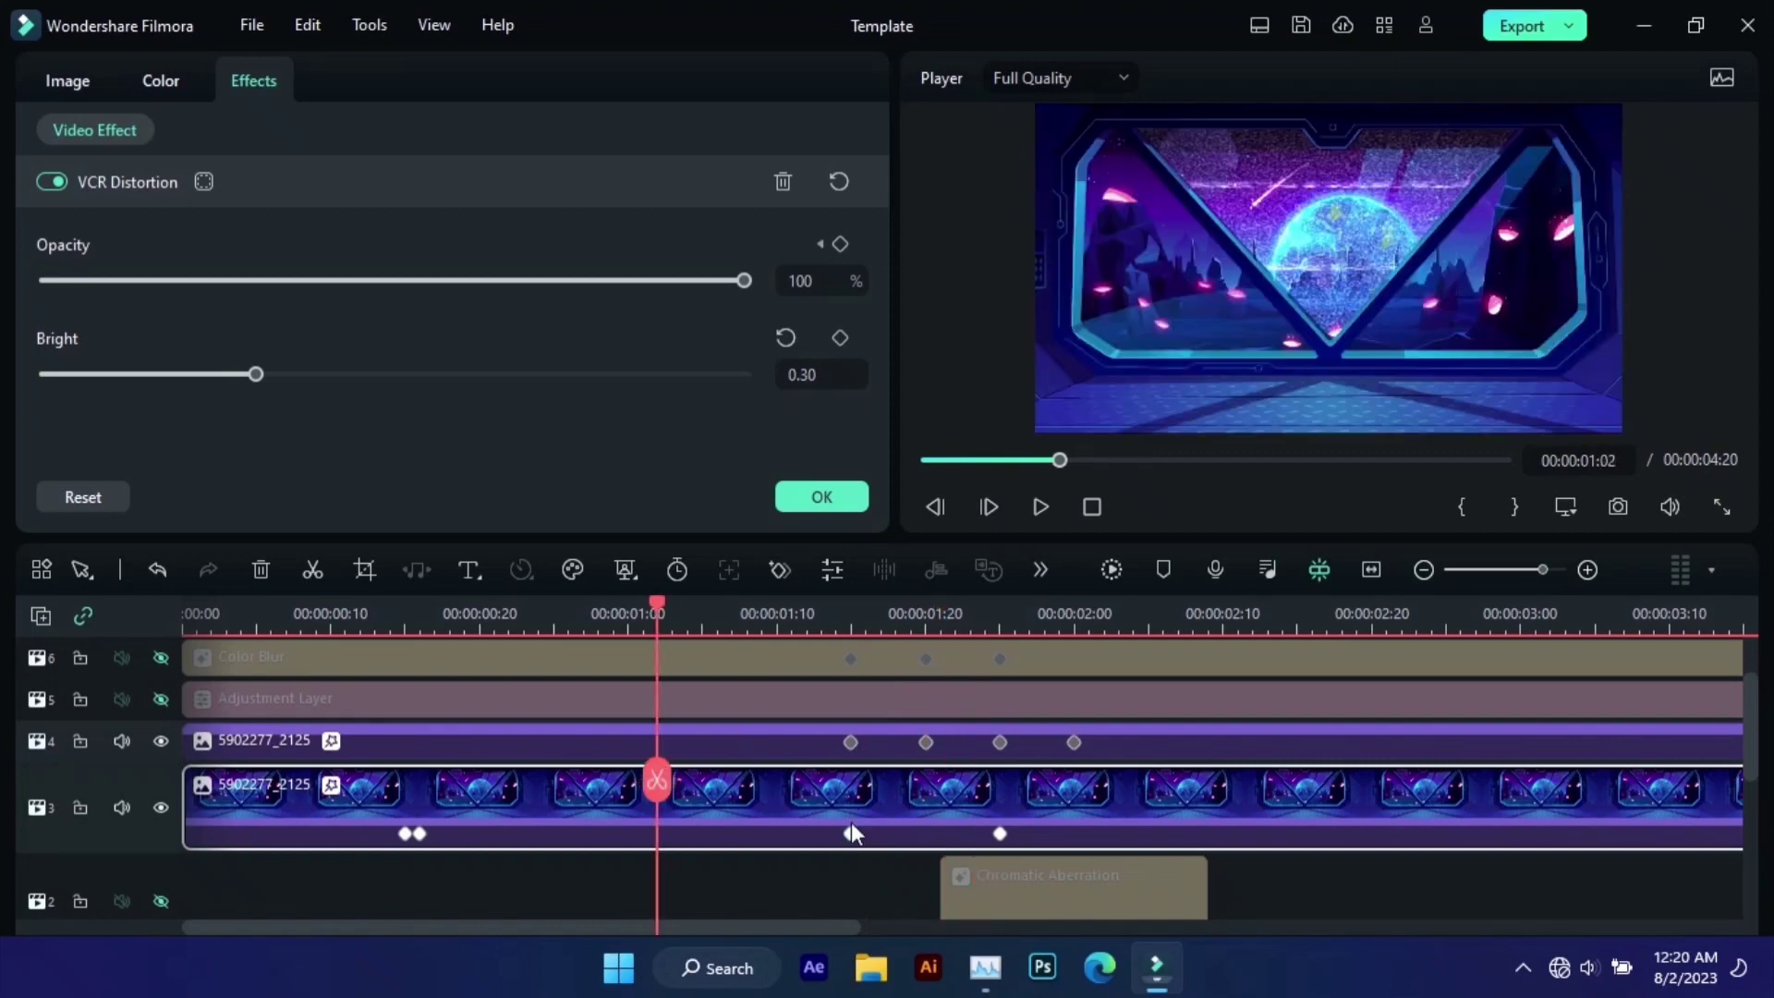
left_click(70, 80)
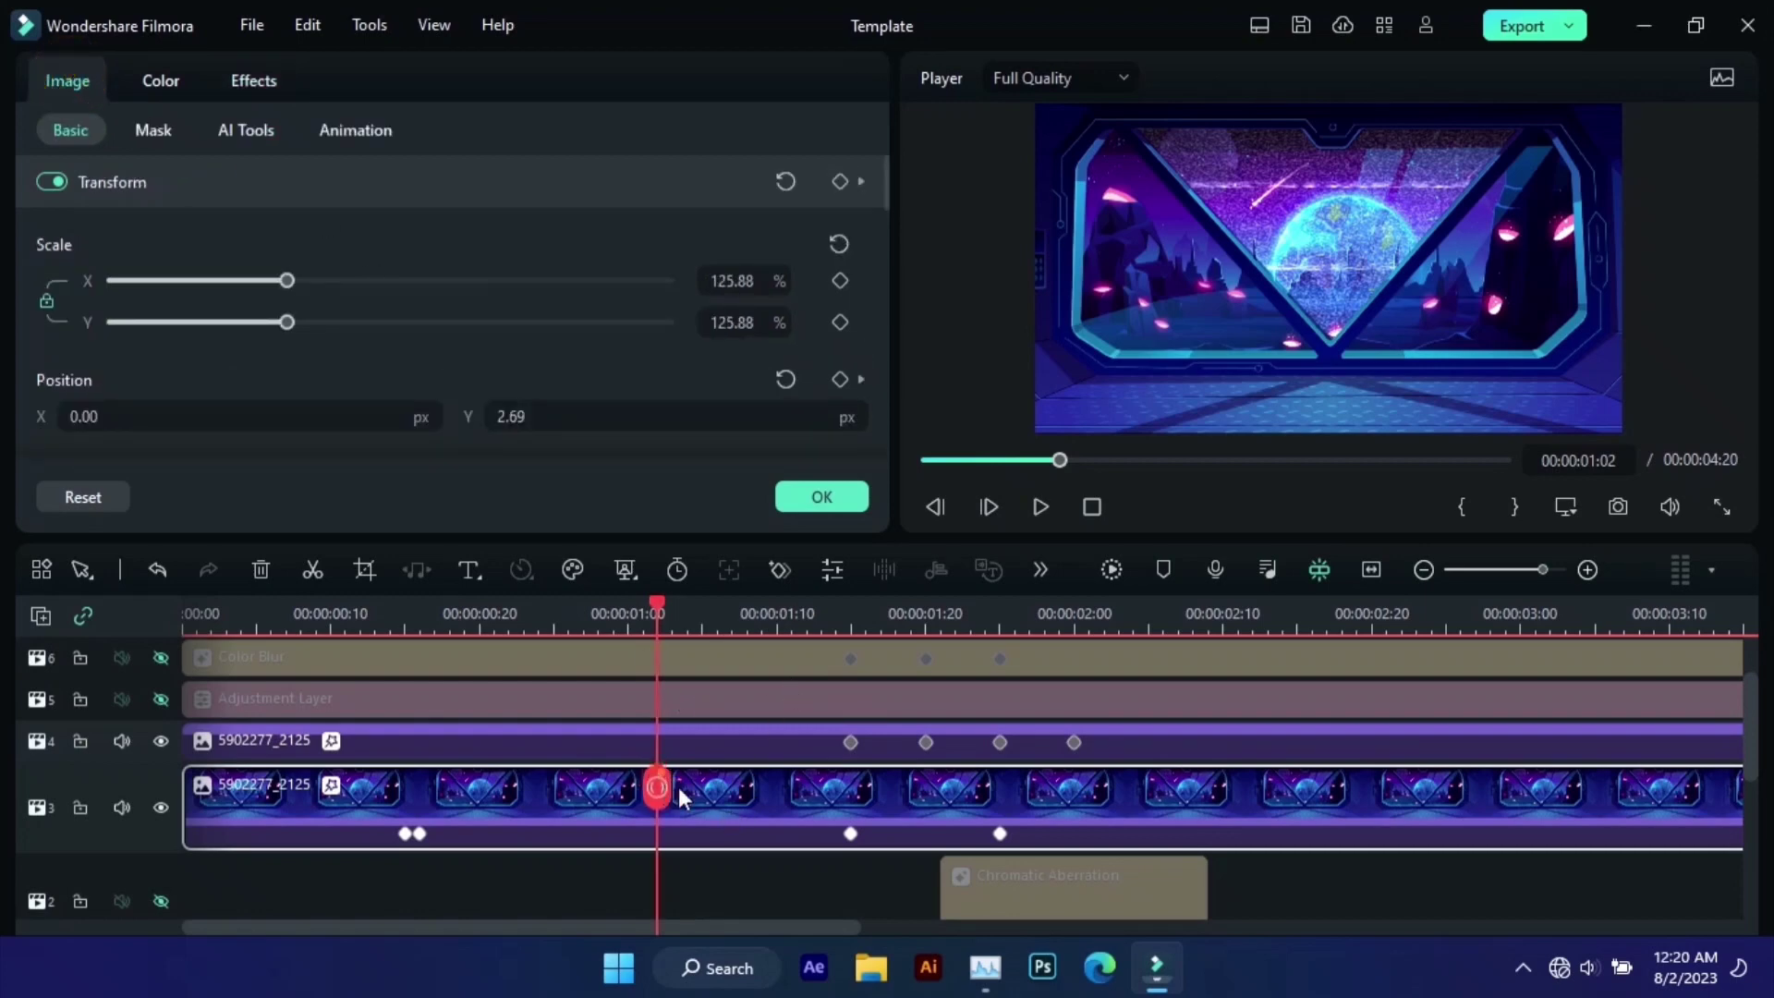
- Scrub through the track 3 clip's position animation, and open the effect settings of the track 4 clip
left_click_drag(660, 781, 976, 824)
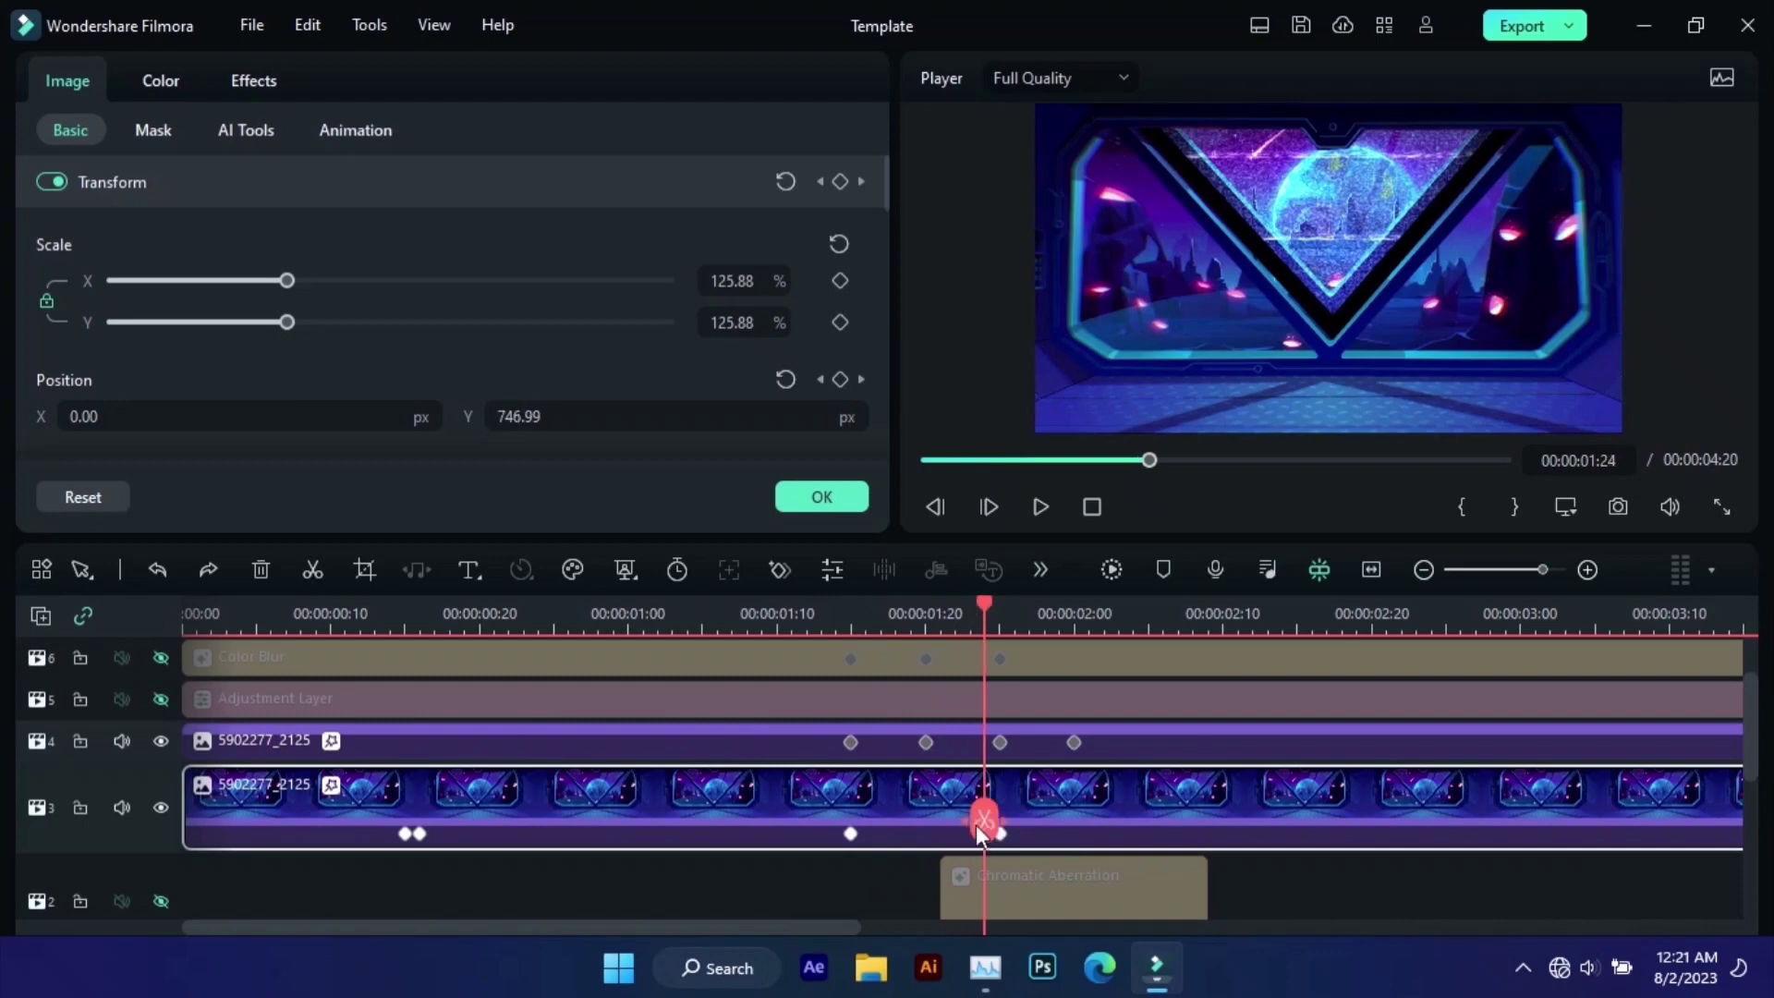
left_click(706, 742)
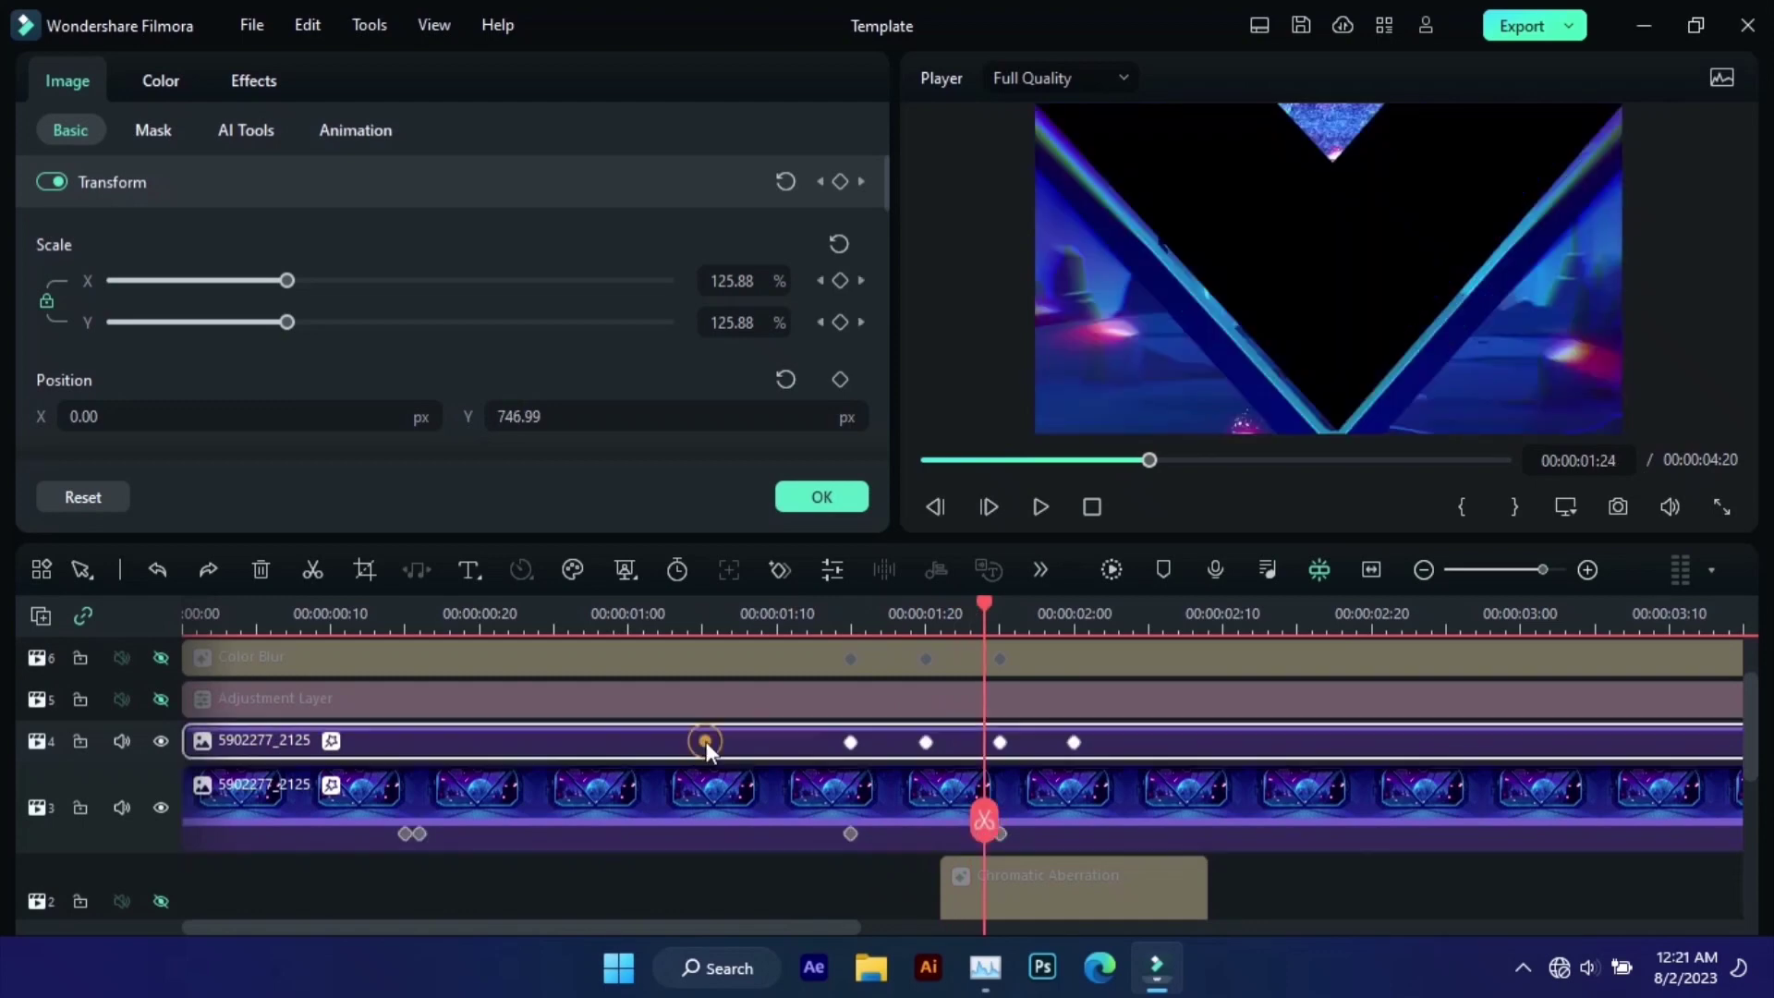
left_click(303, 620)
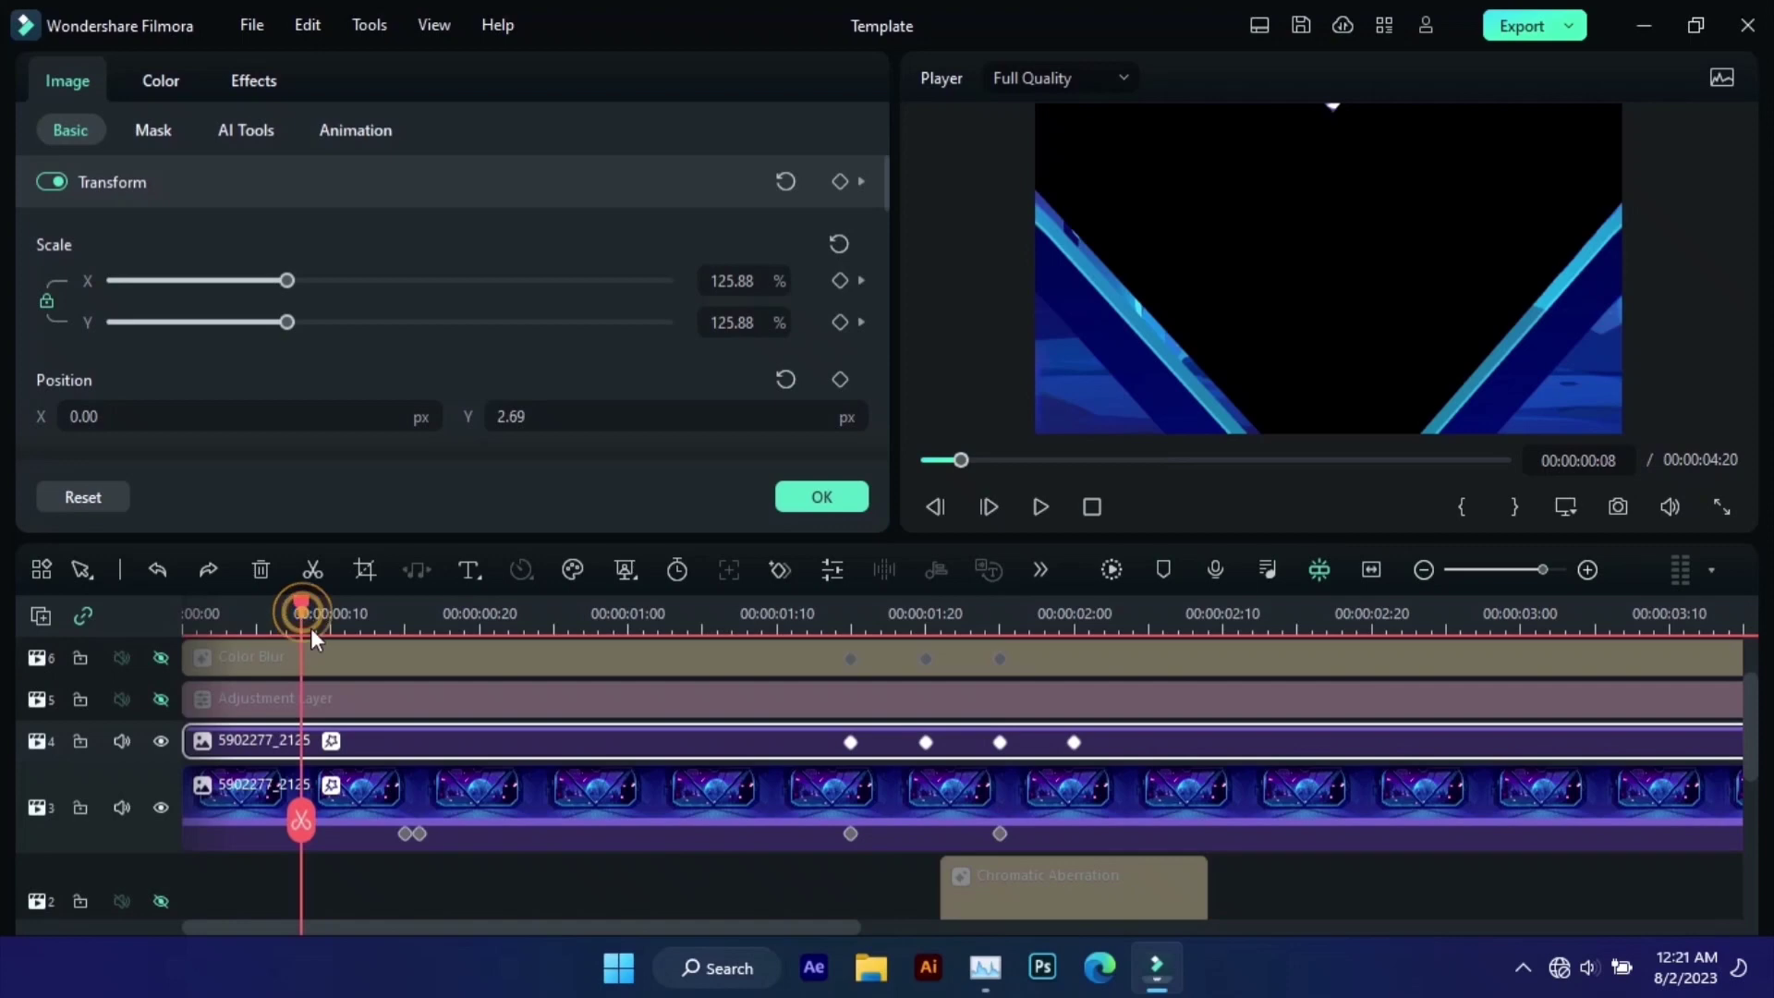
left_click(342, 746)
left_click(251, 84)
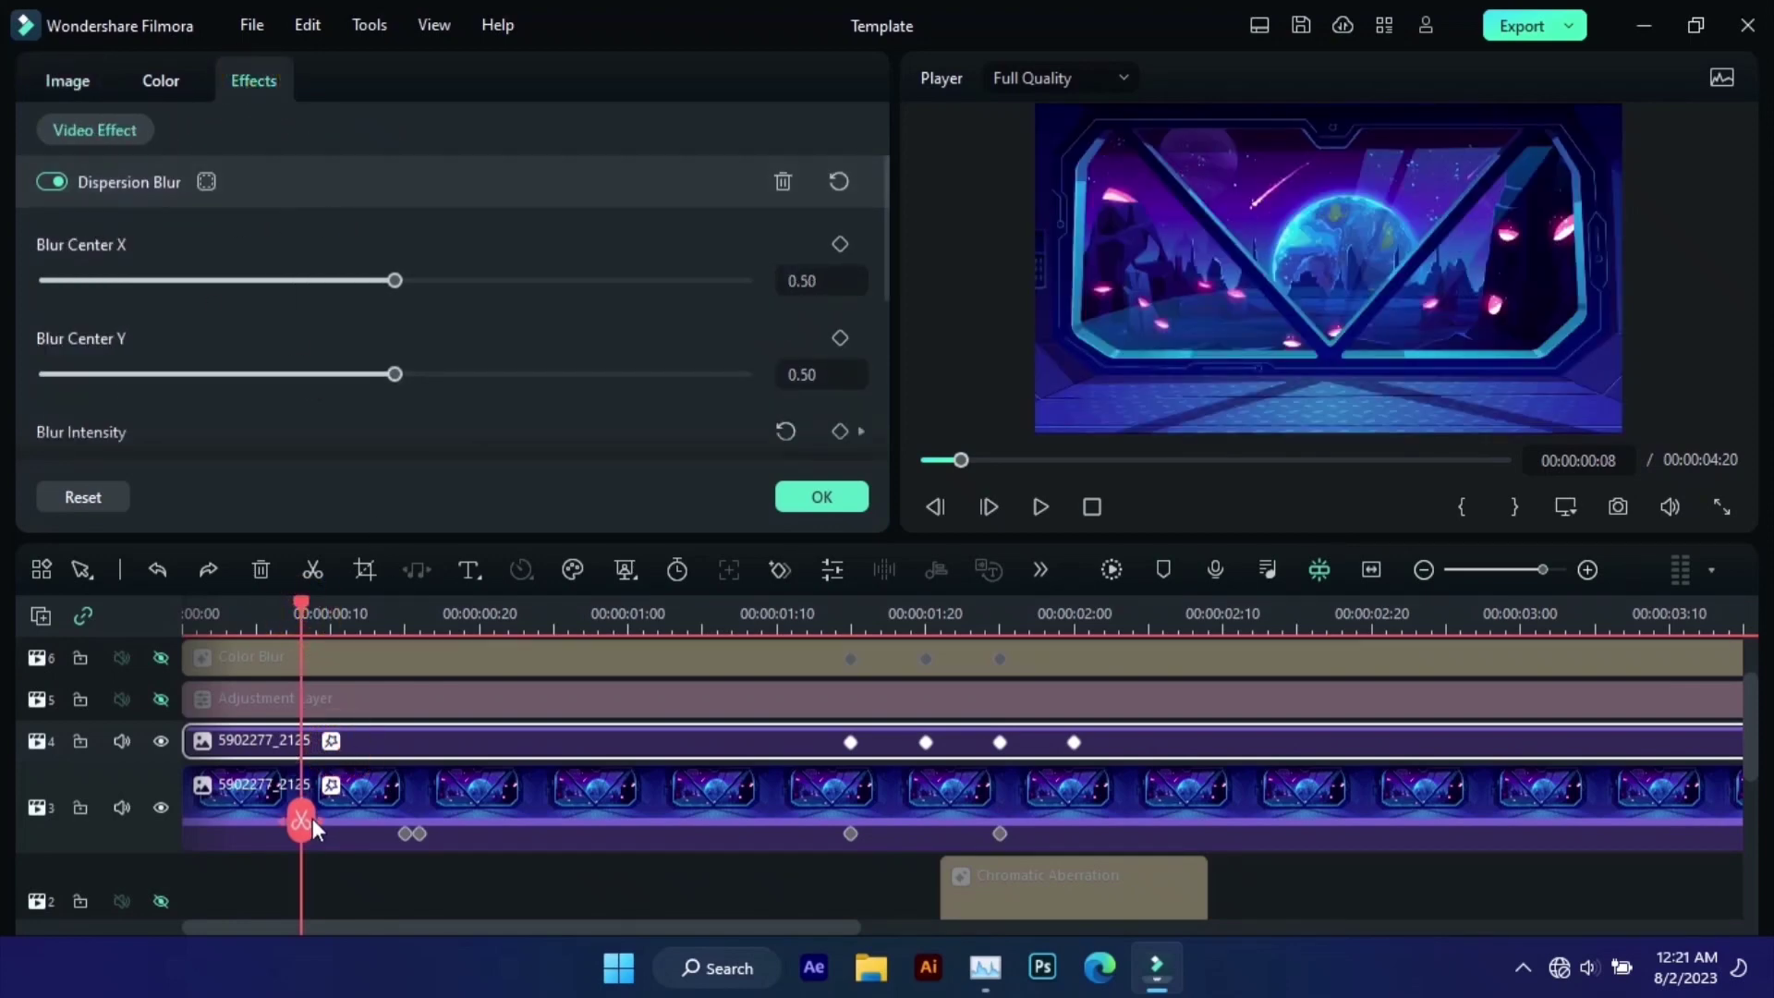
- Examine the Dispersion Blur settings of the track 4 clip and scrub through its Blur Intensity keyframes
left_click_drag(312, 820, 911, 792)
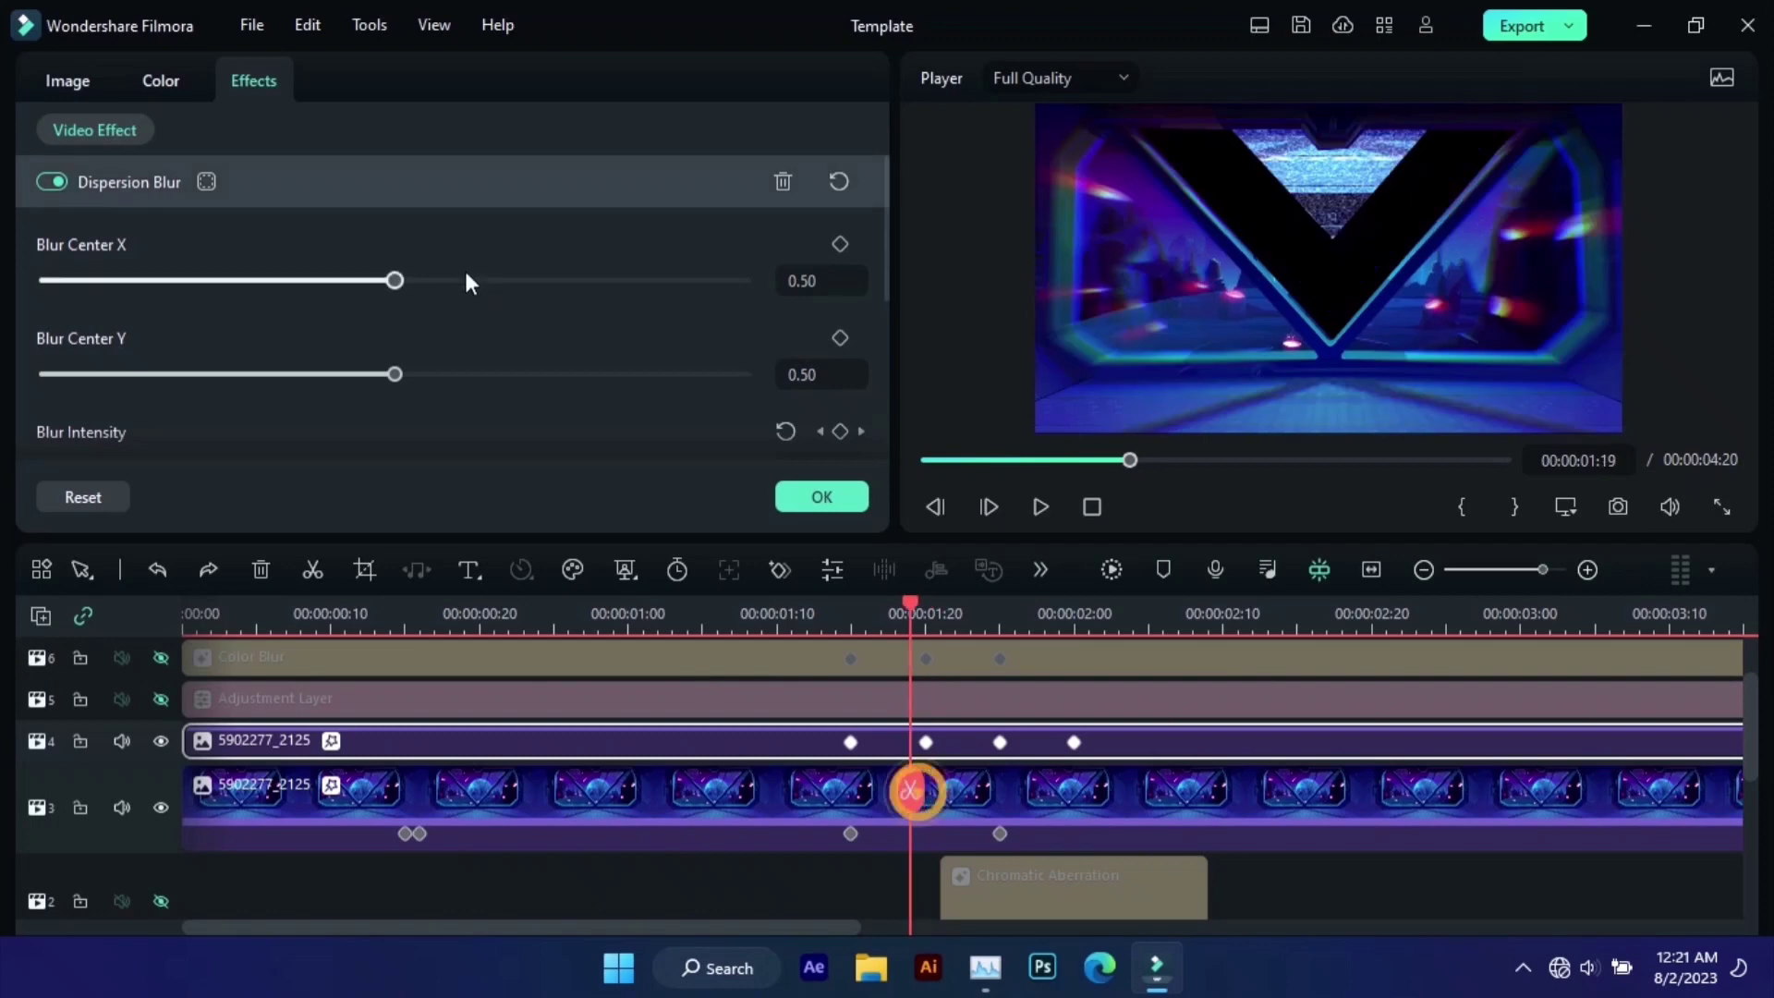
scroll(455, 296, "down", 5)
scroll(455, 296, "up", 5)
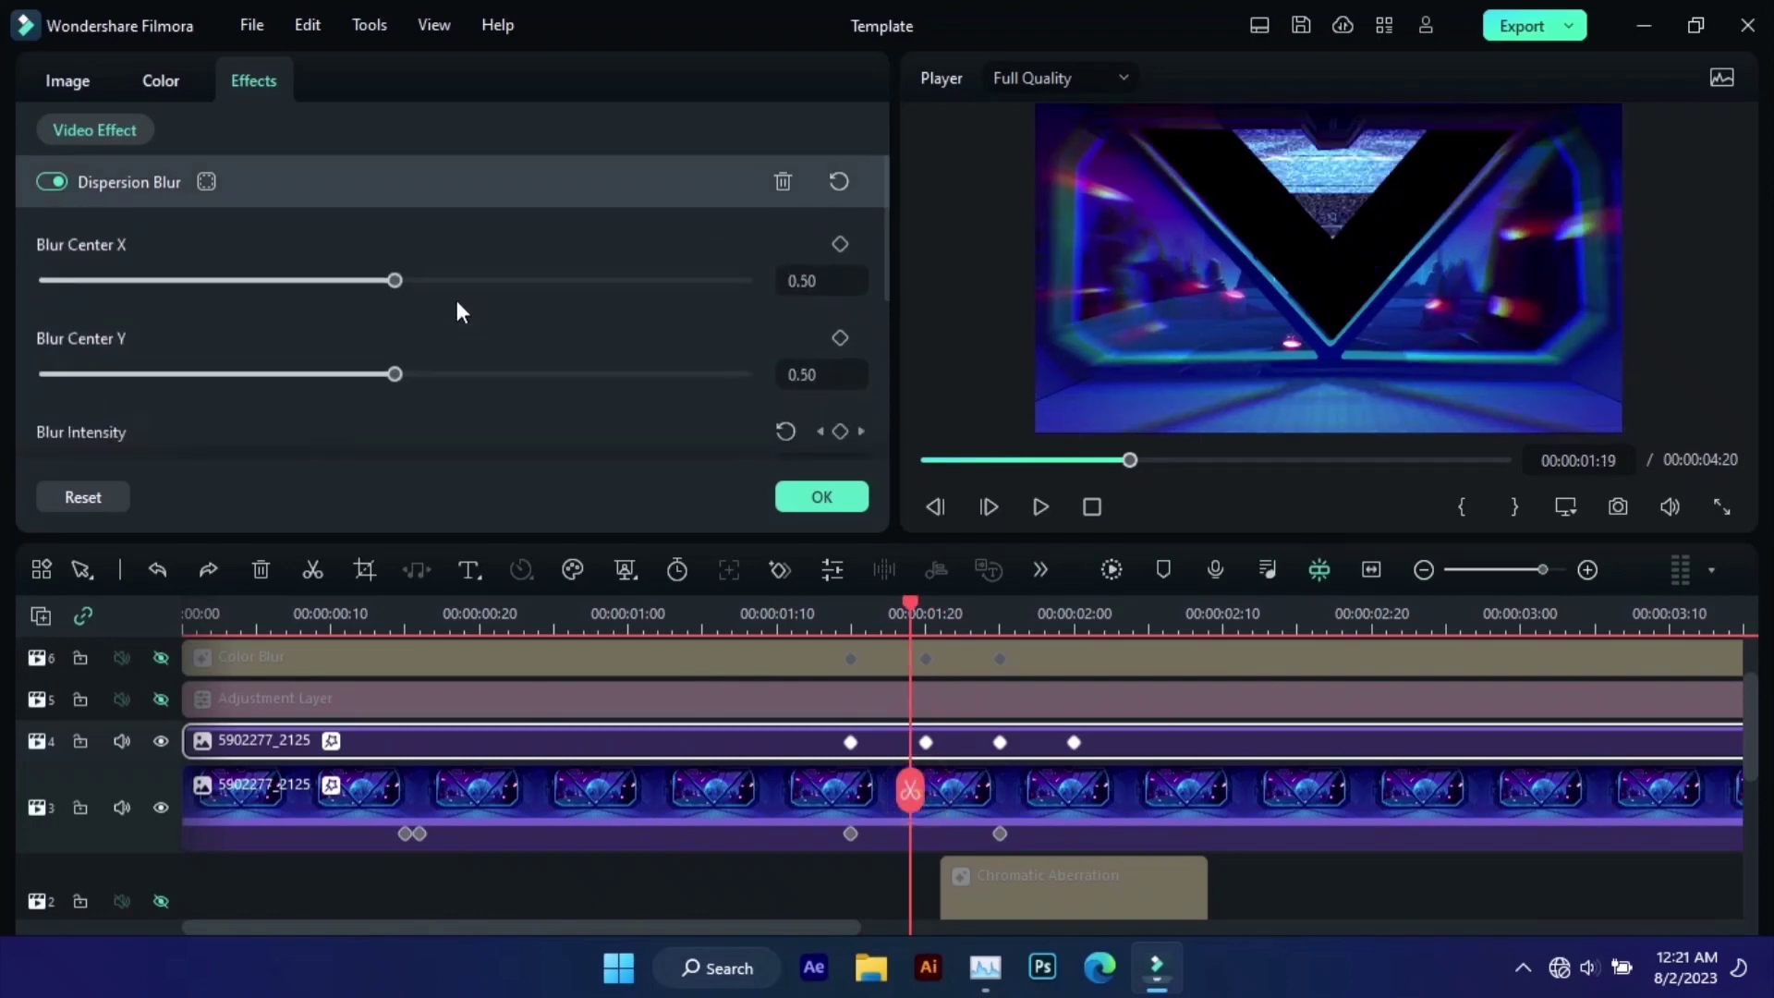
scroll(835, 448, "down", 1)
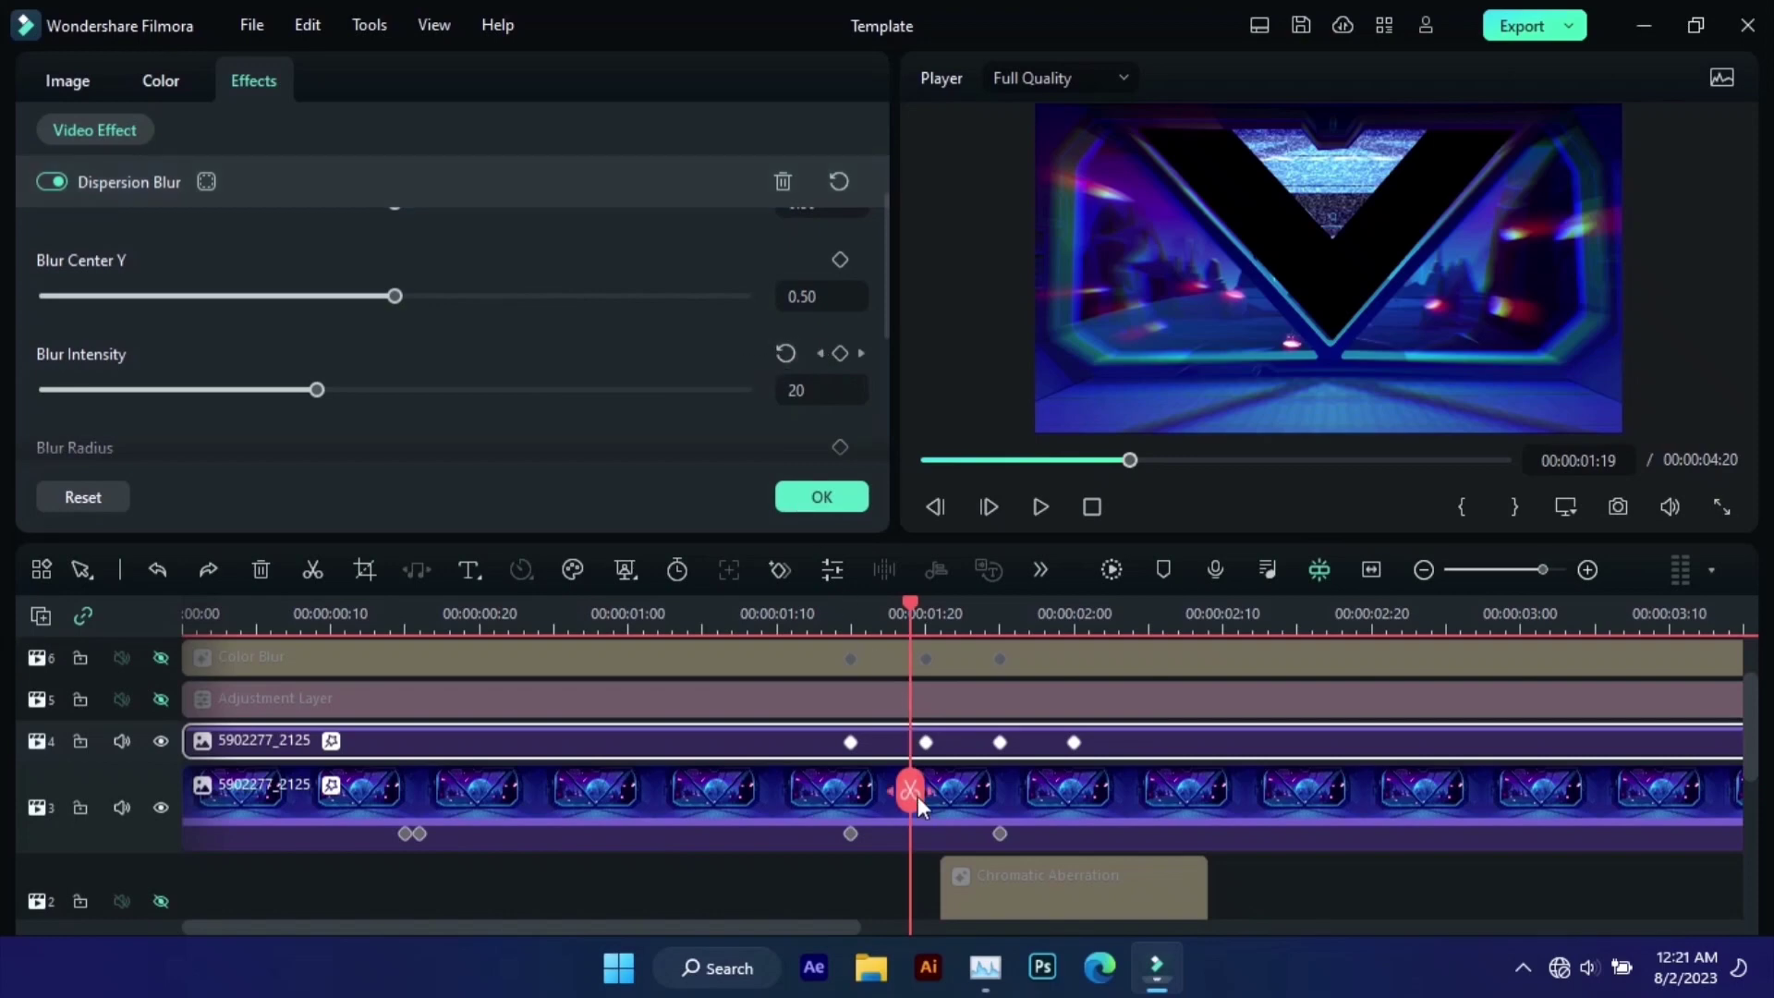
left_click_drag(918, 797, 921, 759)
mouse_move(911, 763)
left_mouse_down()
mouse_move(1129, 778)
mouse_move(956, 745)
left_mouse_up()
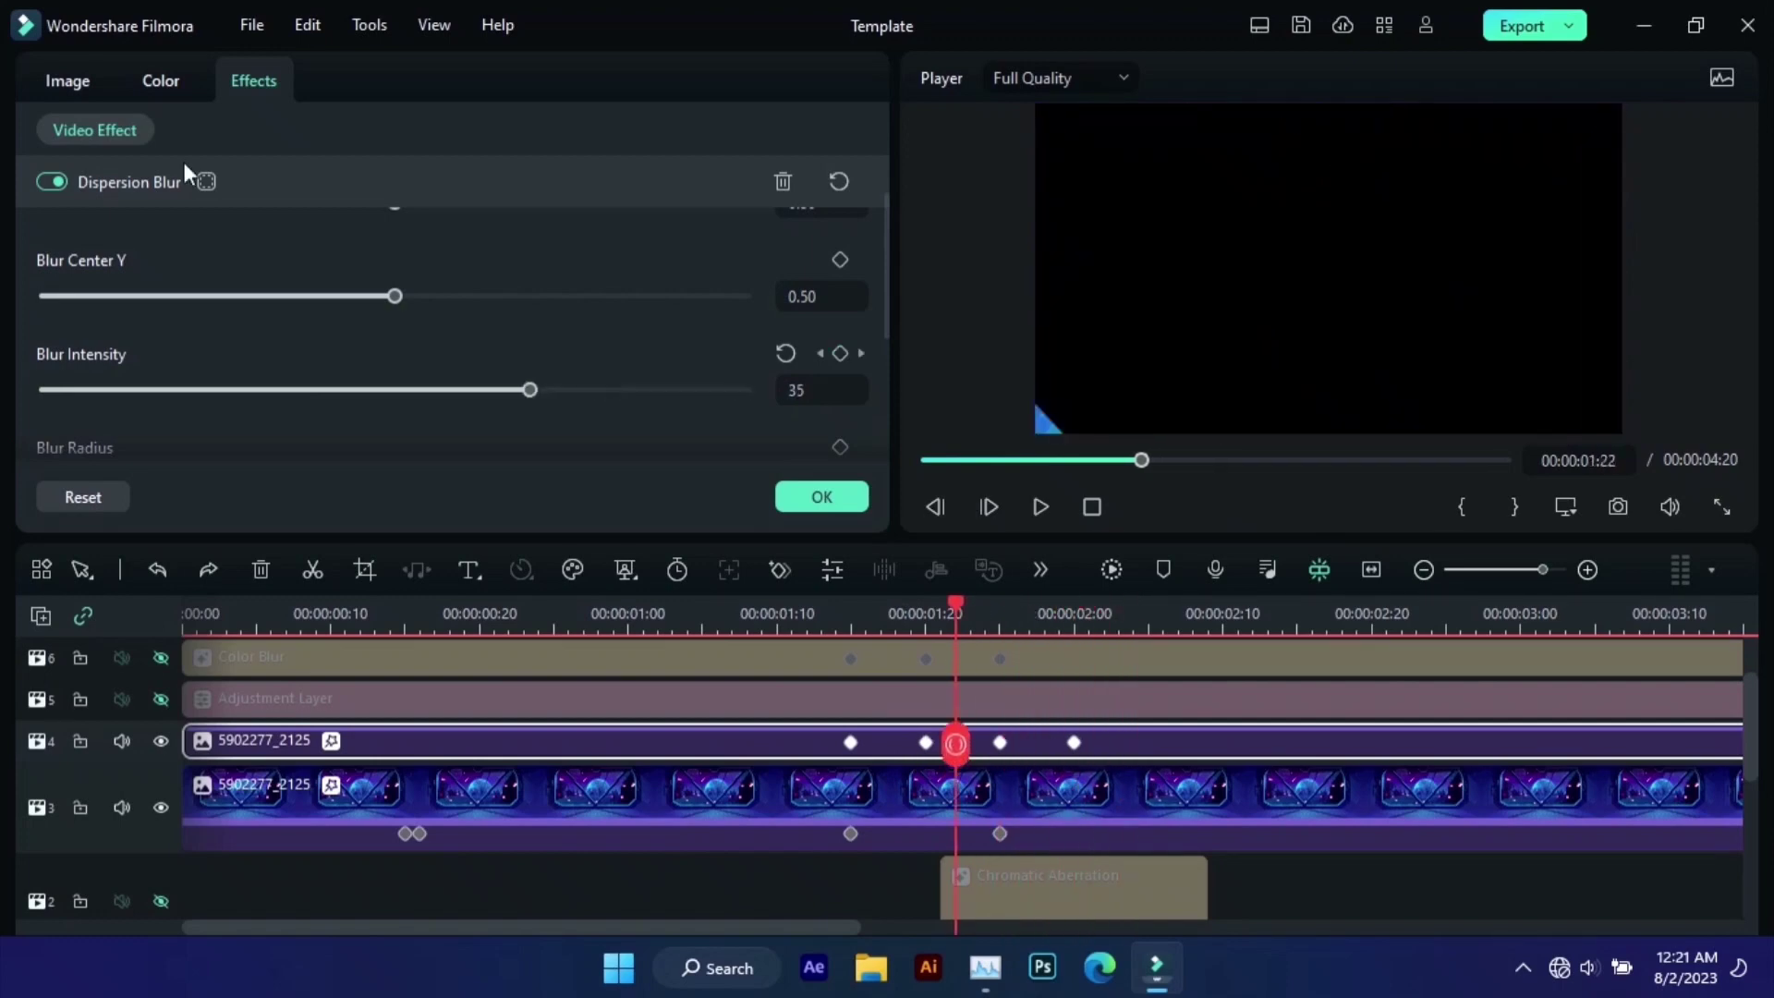
- Examine the track 4 clip's scale animation in its basic transform settings, ending at its last keyframe
left_click(69, 82)
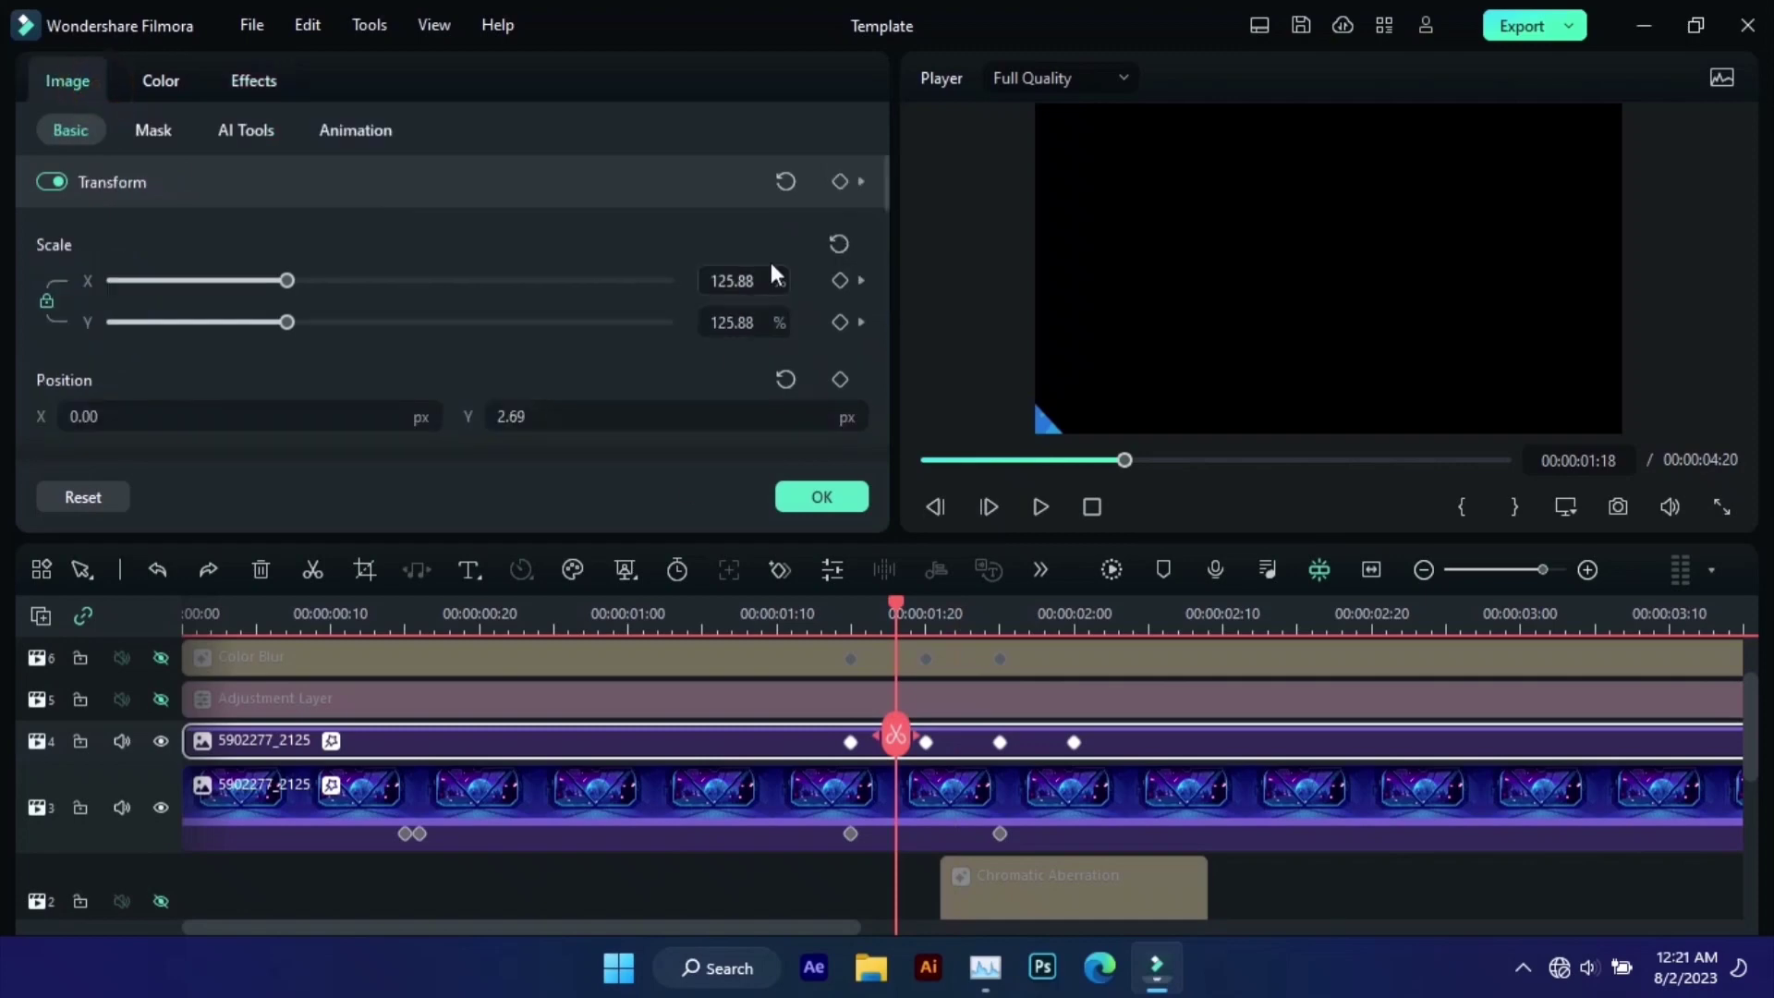
left_click_drag(896, 730, 1014, 739)
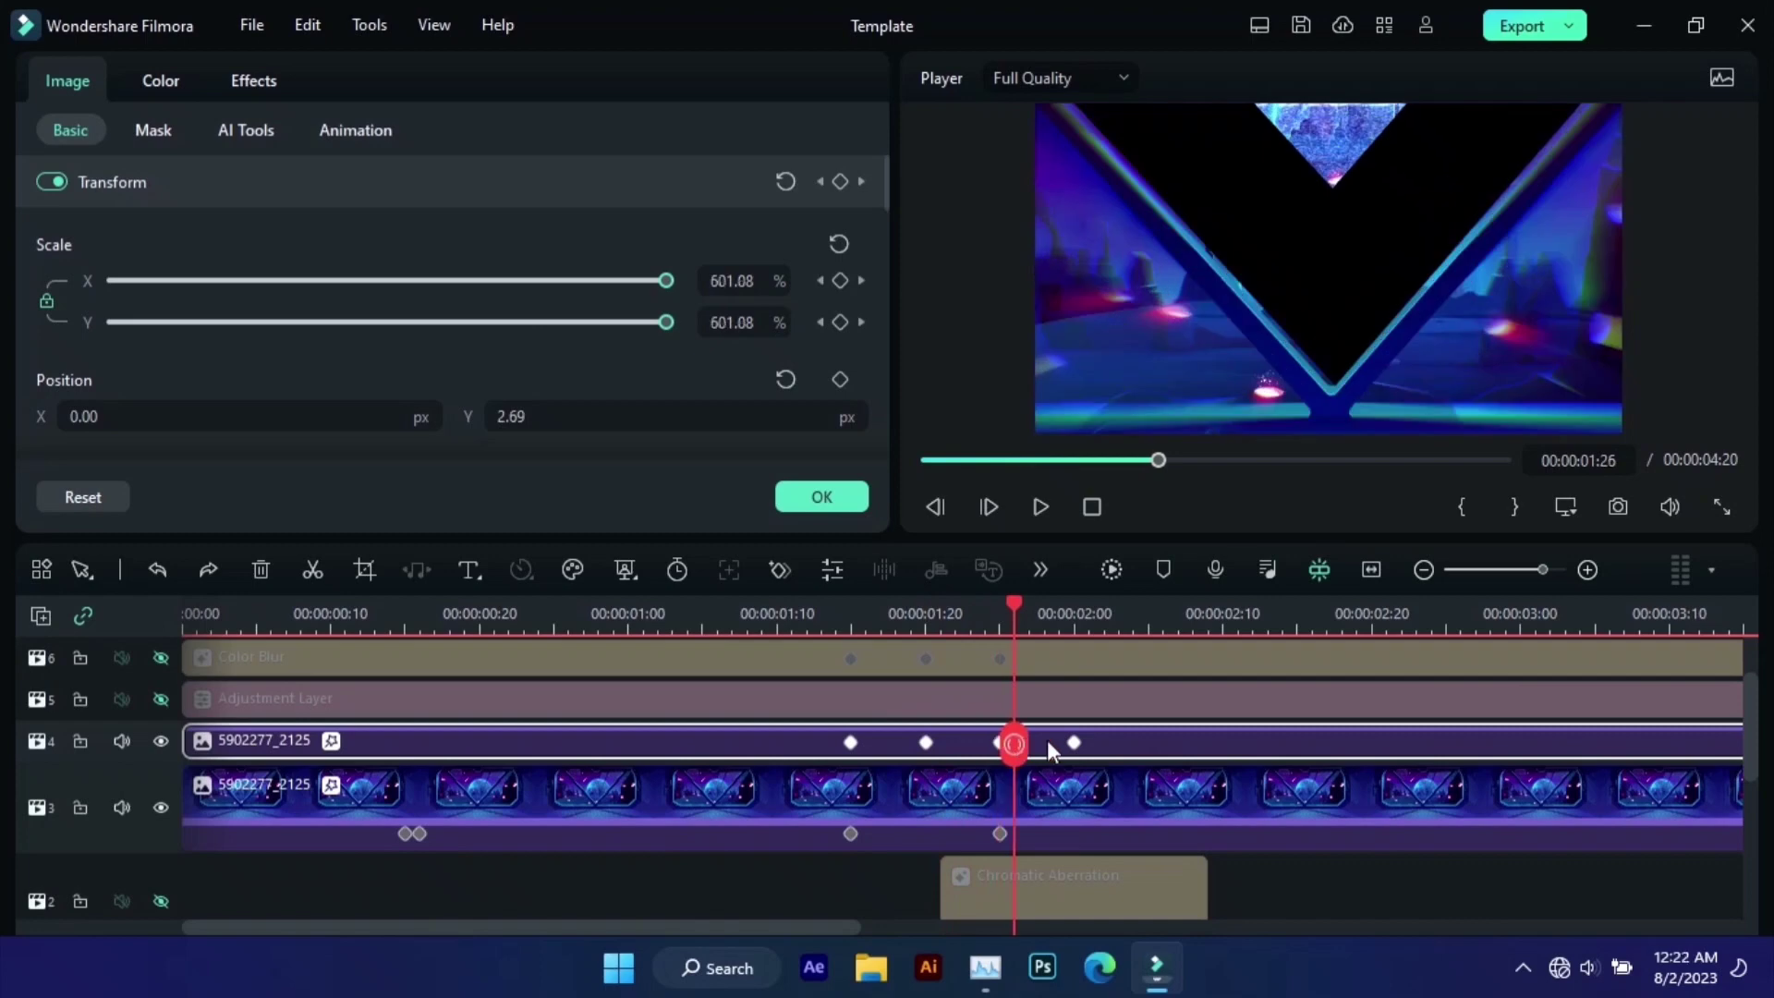
left_click(1074, 744)
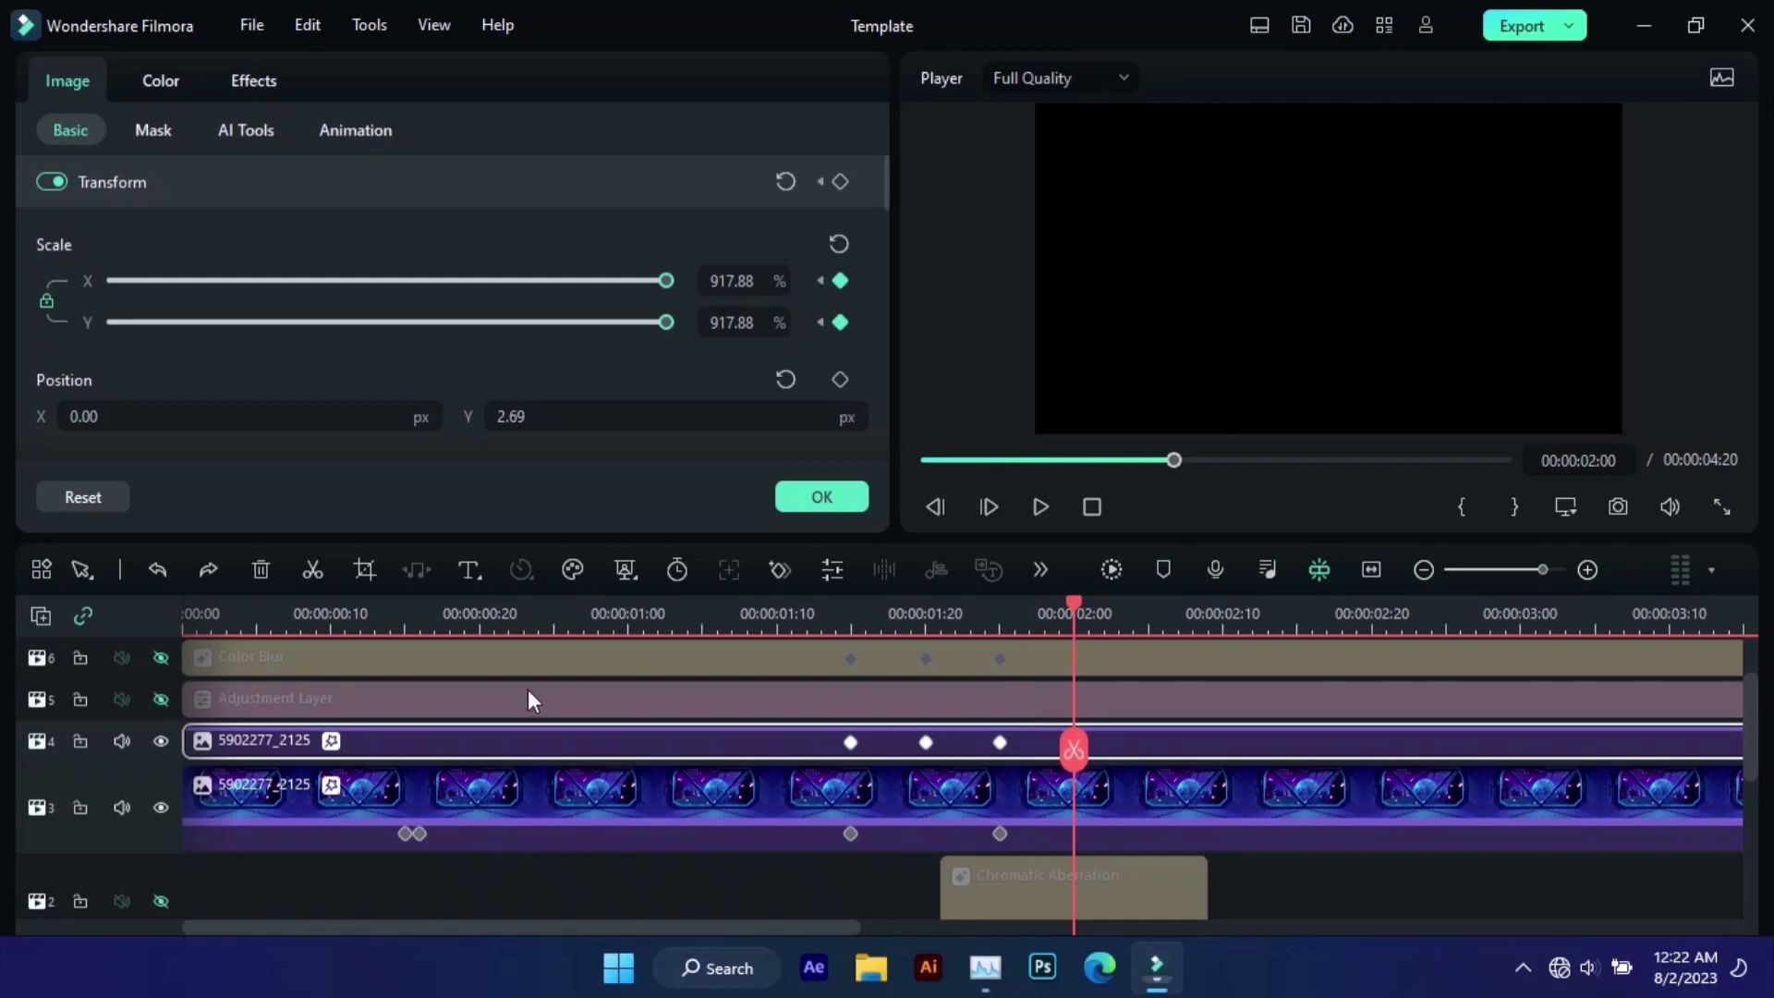
- Show tracks 1 and 2, and scrub over the Chromatic Aberration effect to preview it on the background image
scroll(529, 700, "down", 1)
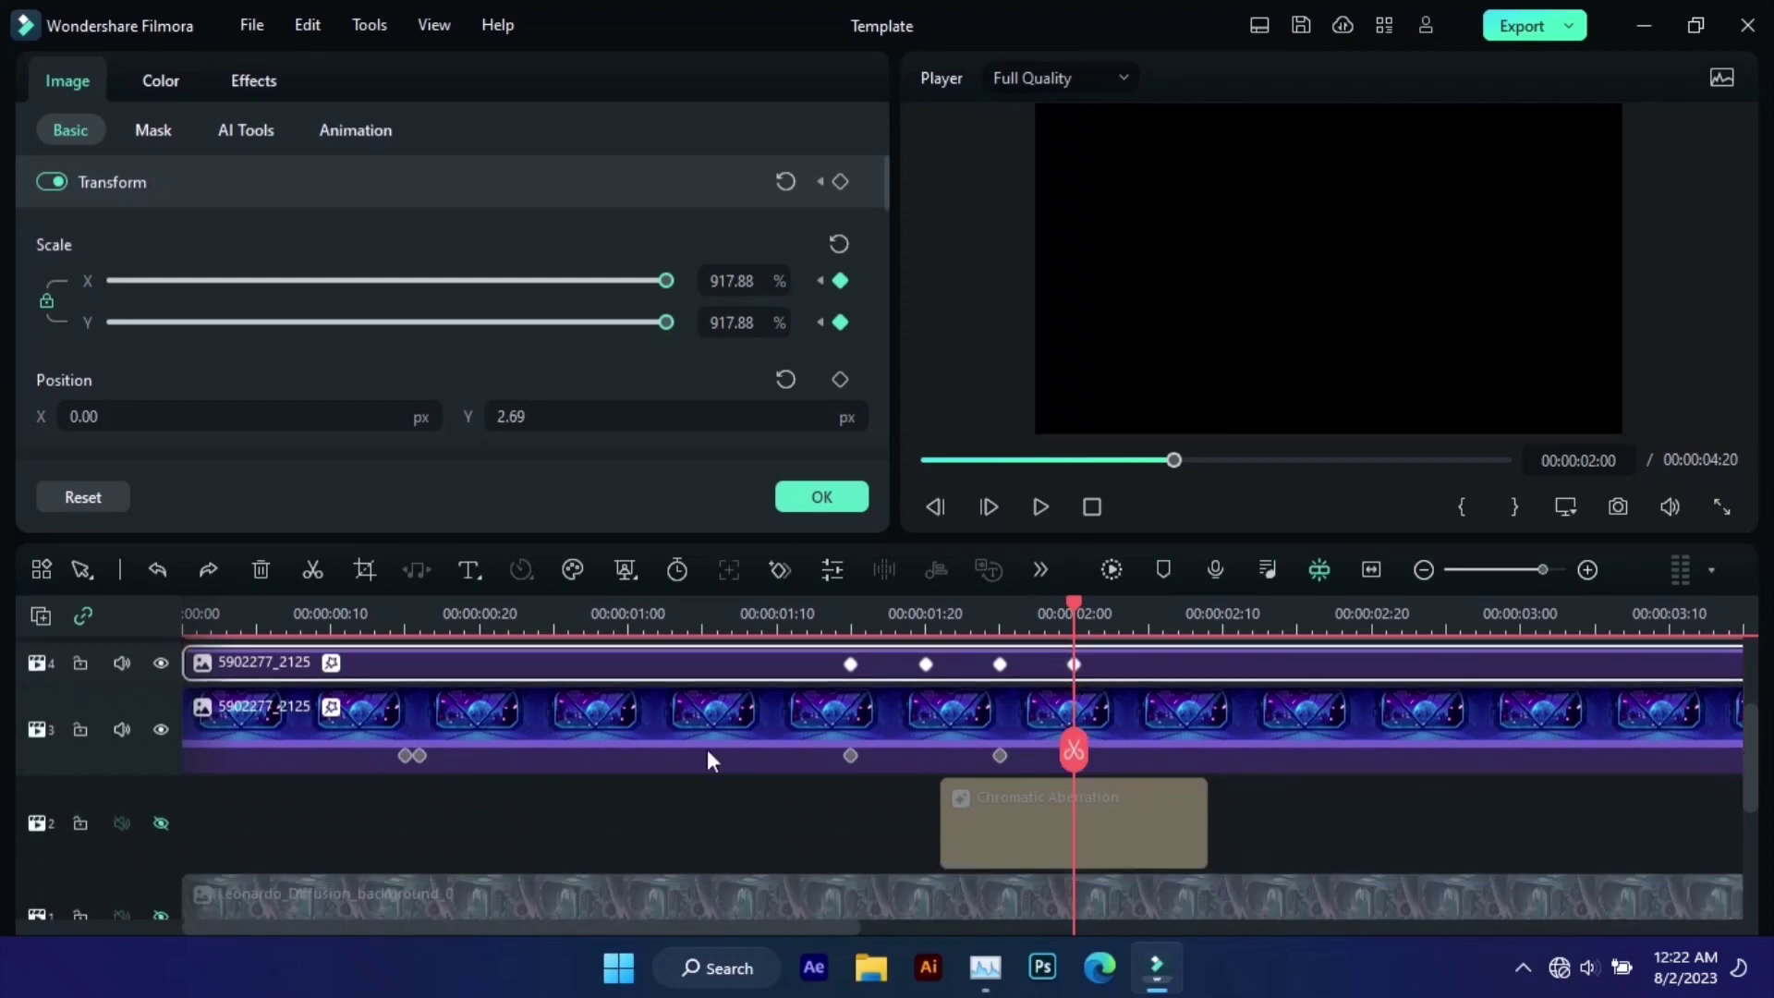
scroll(707, 751, "down", 3)
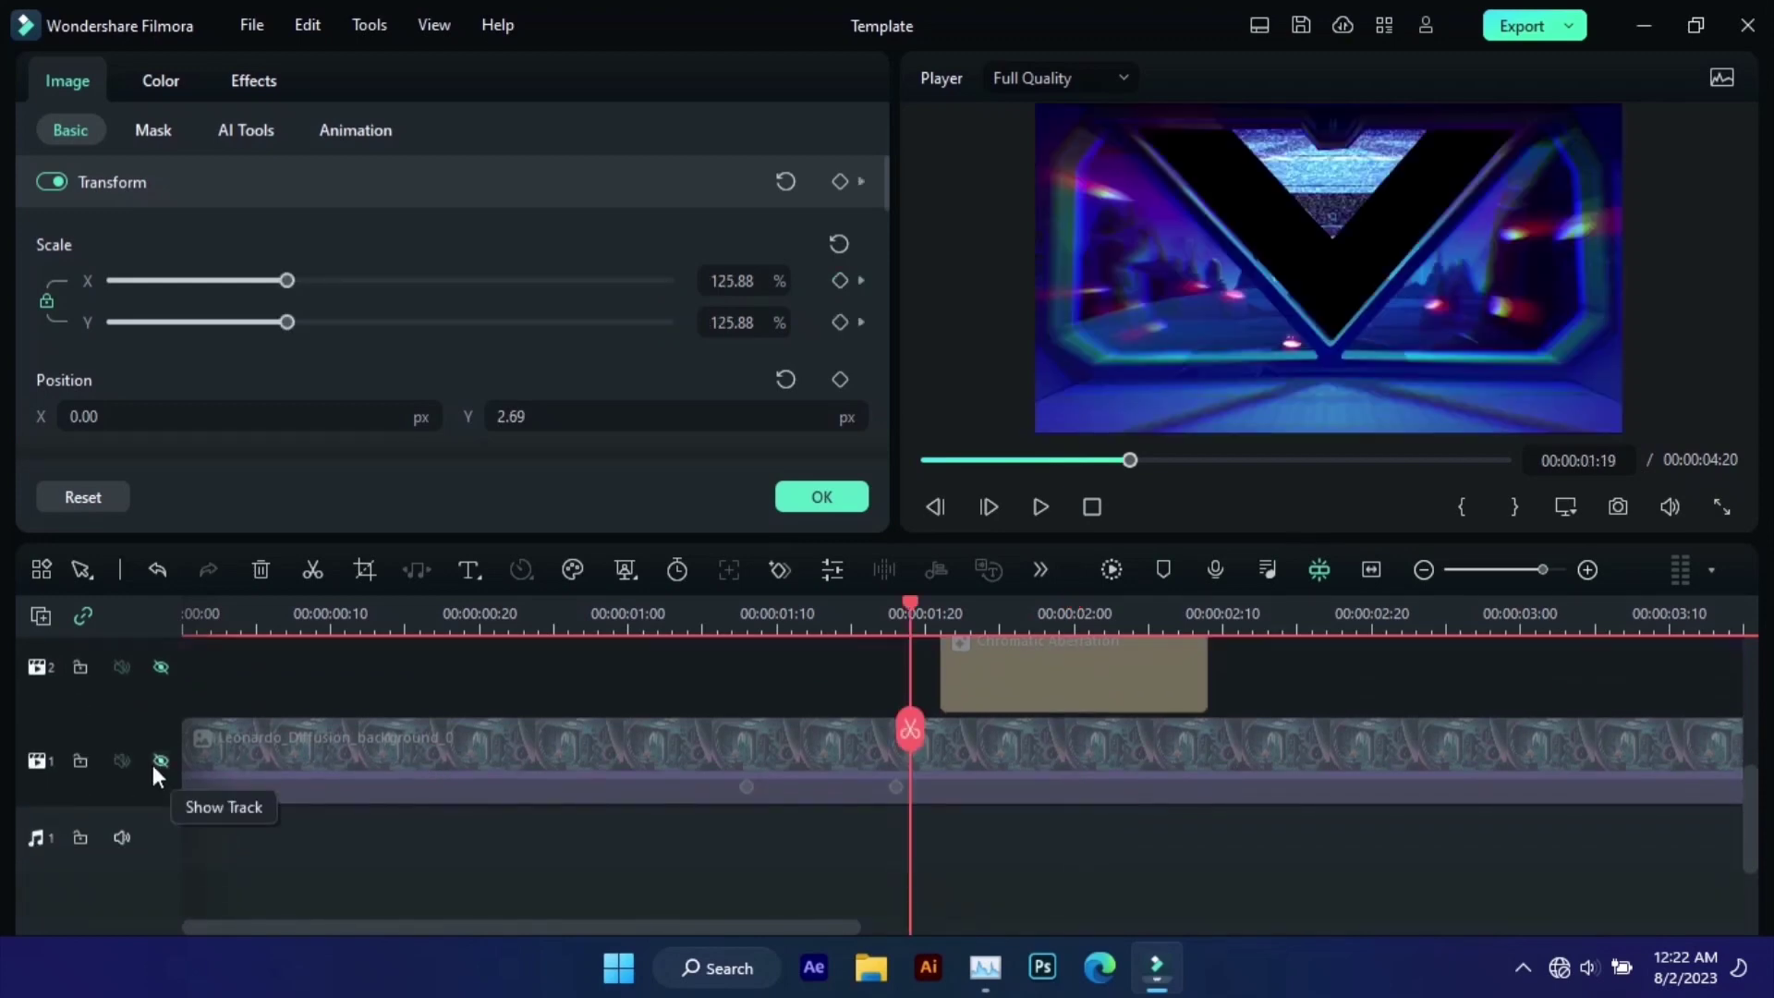
left_click(161, 761)
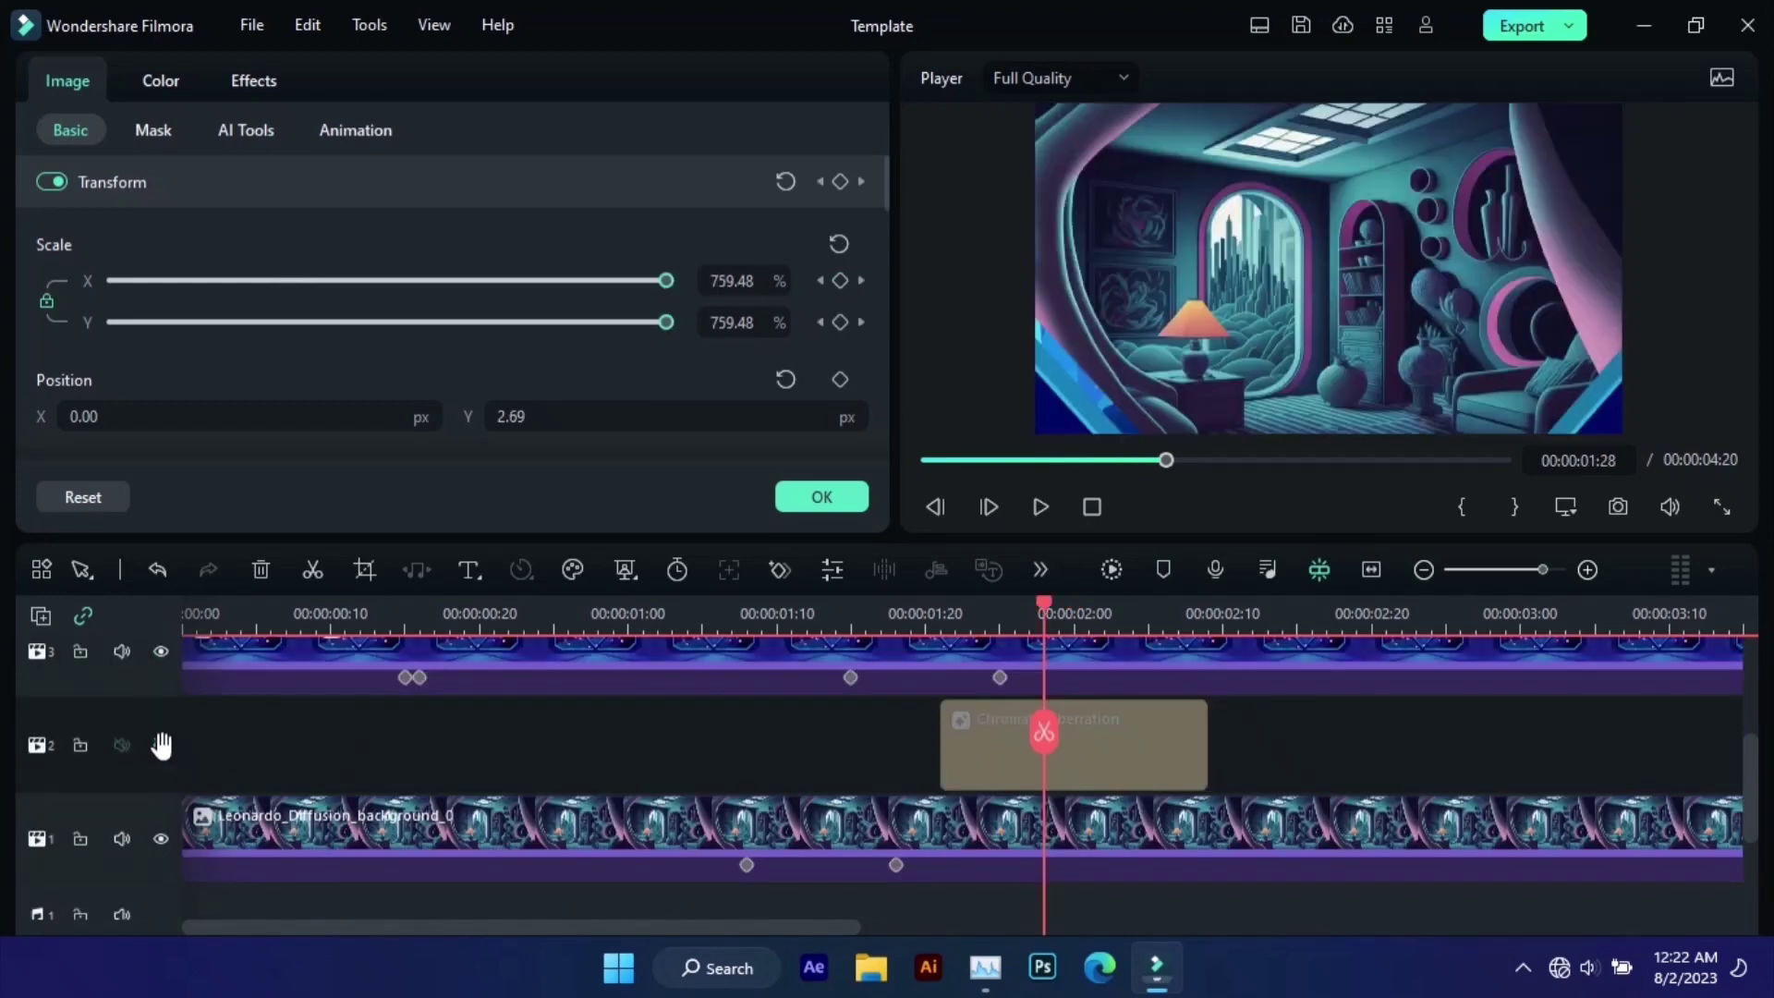
left_click(160, 744)
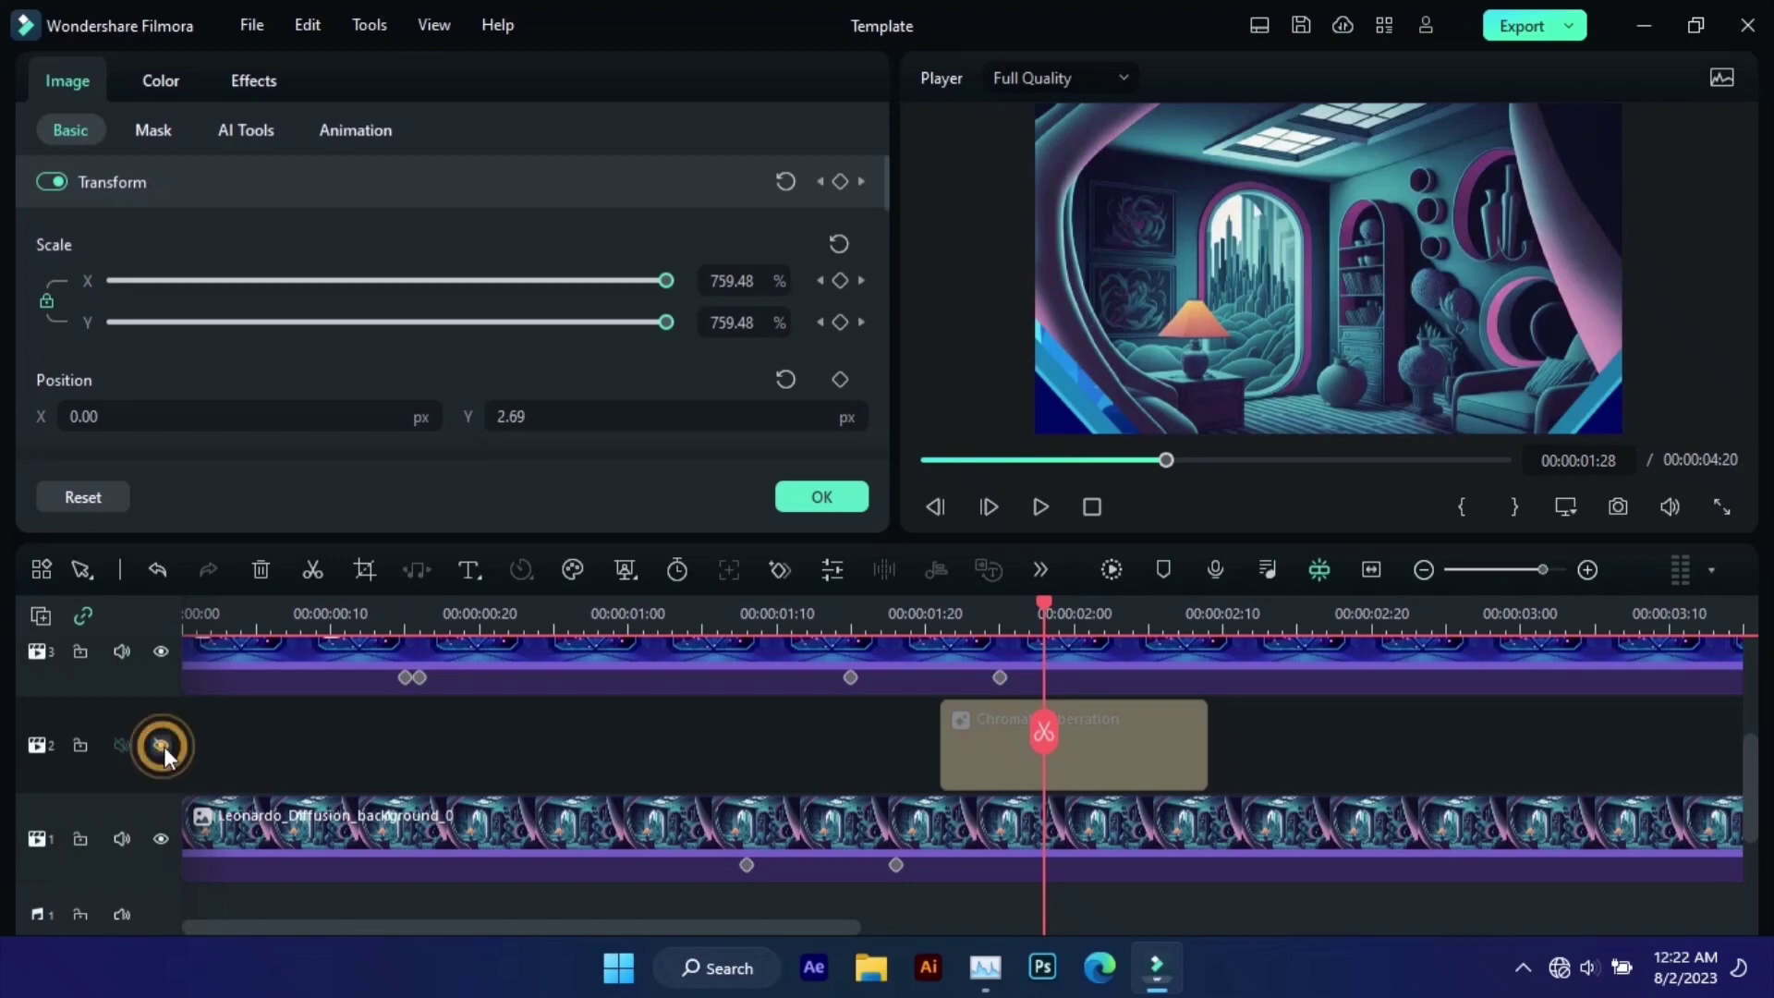
mouse_move(1044, 741)
left_mouse_down()
mouse_move(1068, 722)
mouse_move(1211, 745)
mouse_move(1074, 742)
left_mouse_up()
left_click(990, 737)
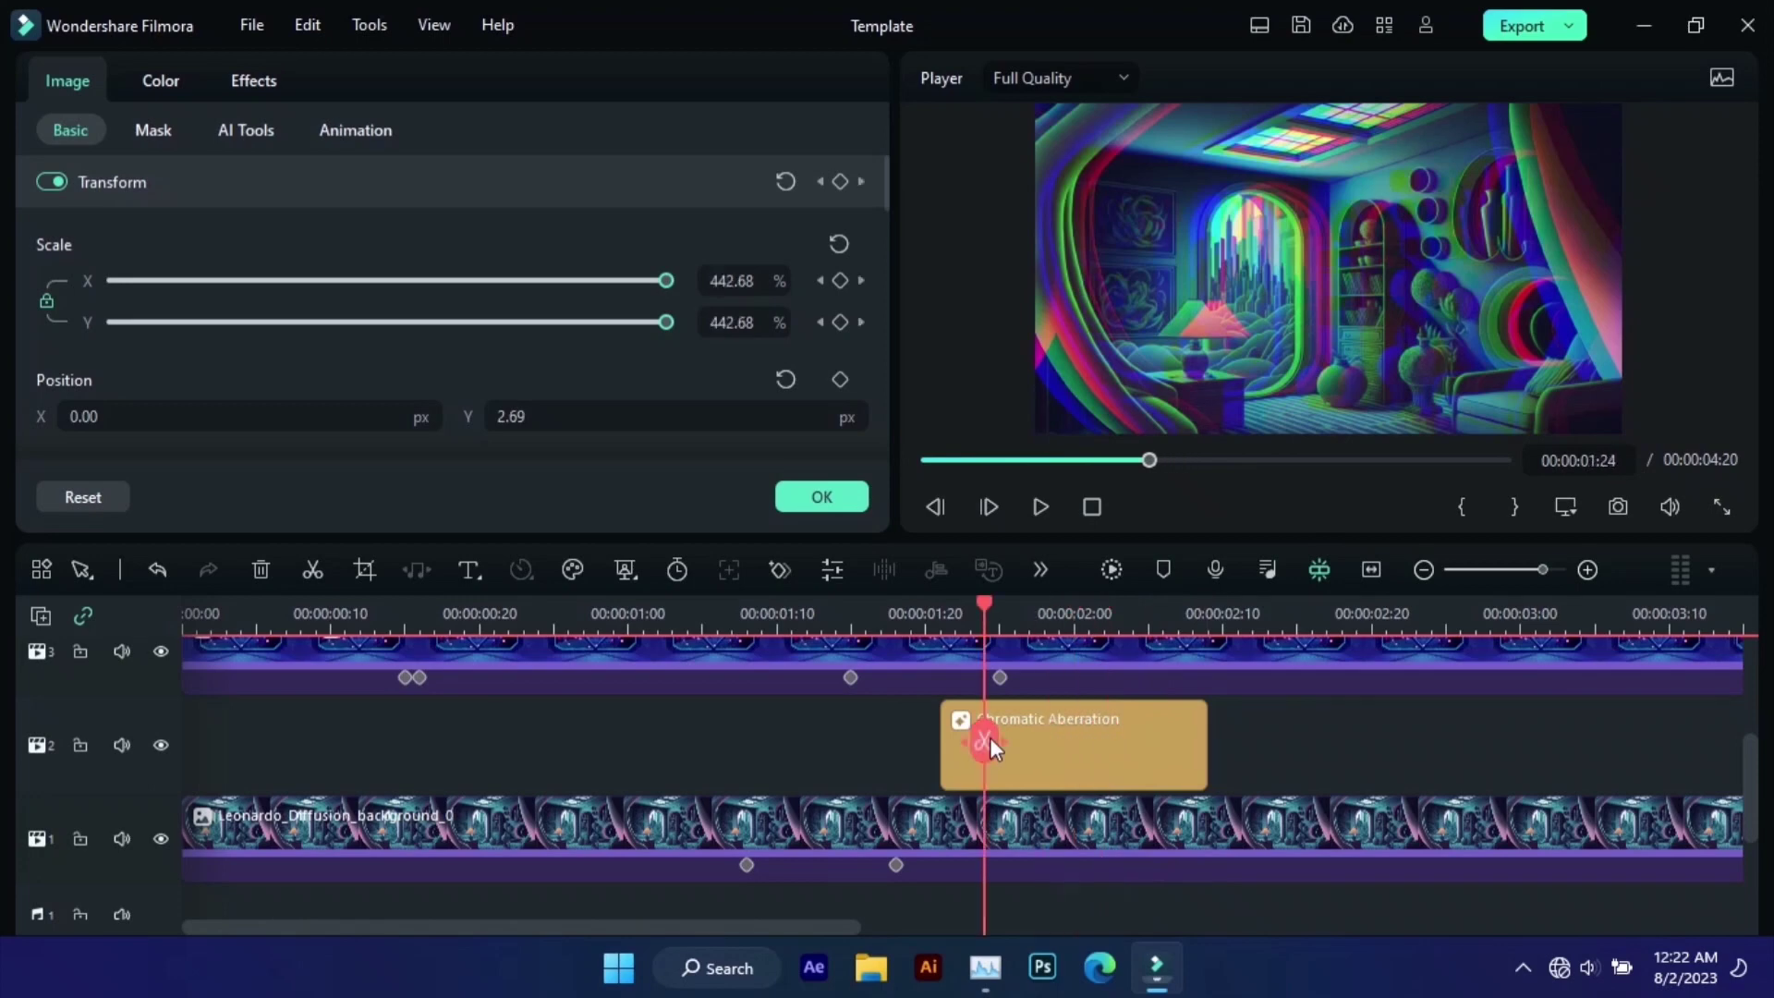
- Show track 5 and select its adjustment layer
scroll(740, 756, "up", 5)
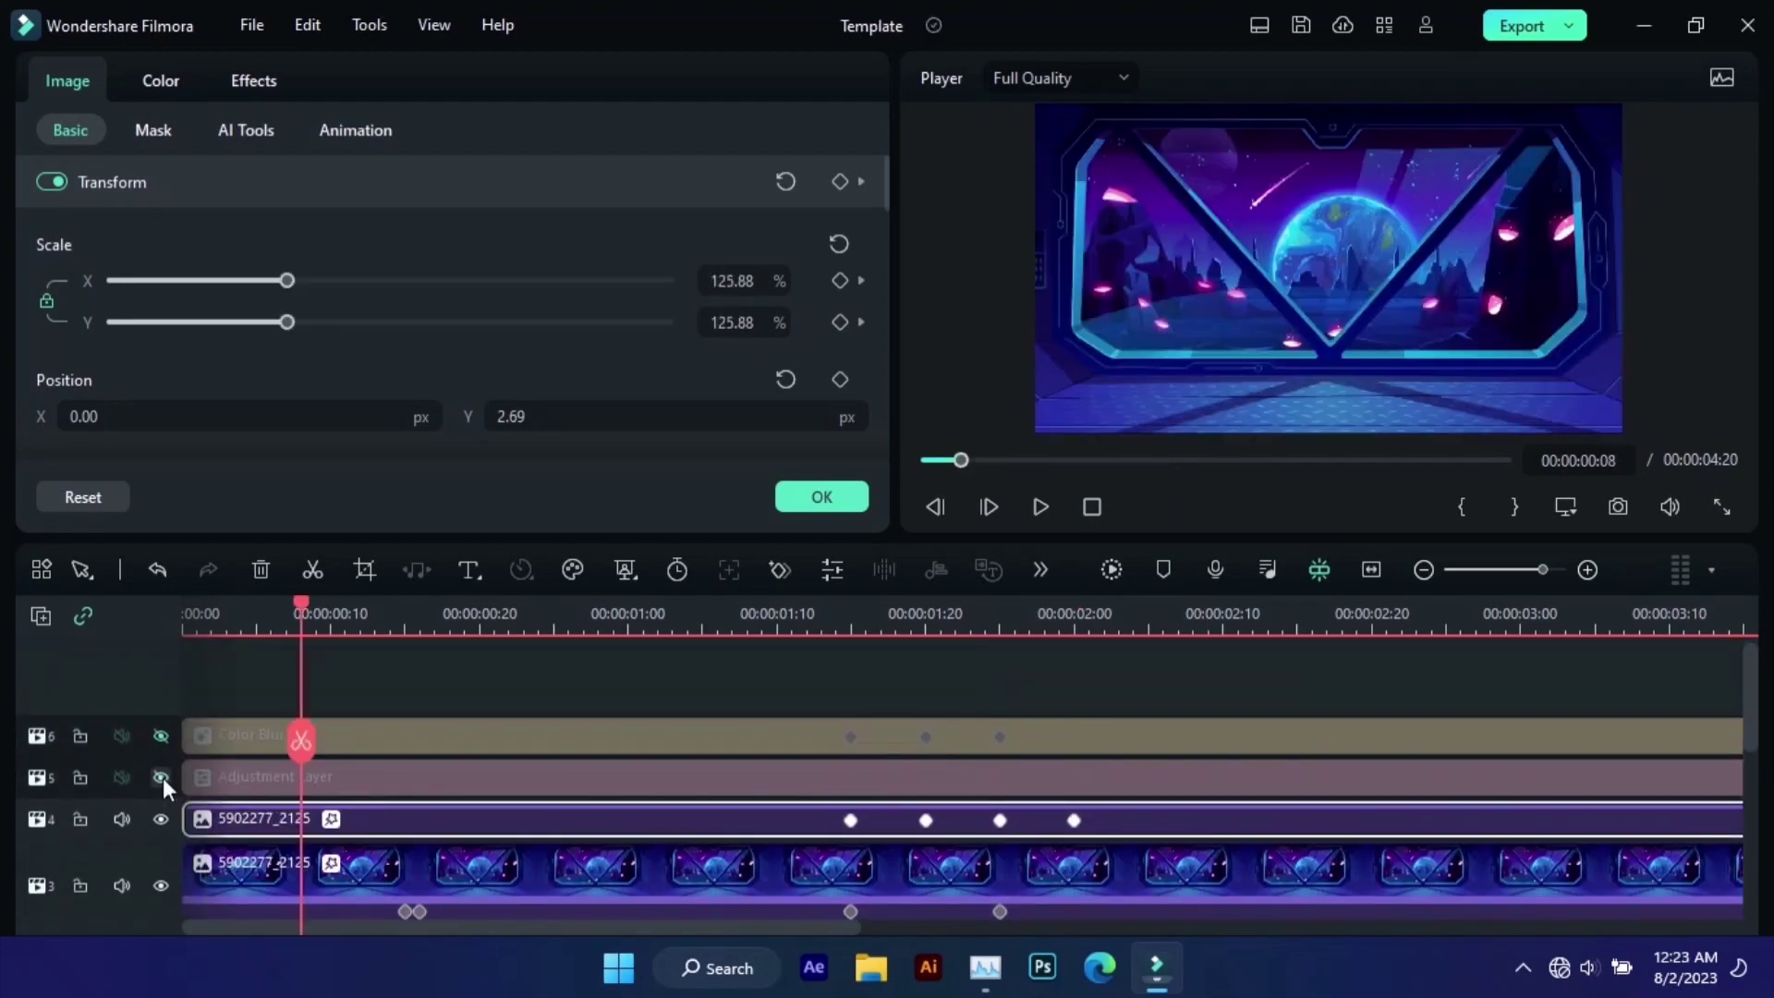
left_click(161, 778)
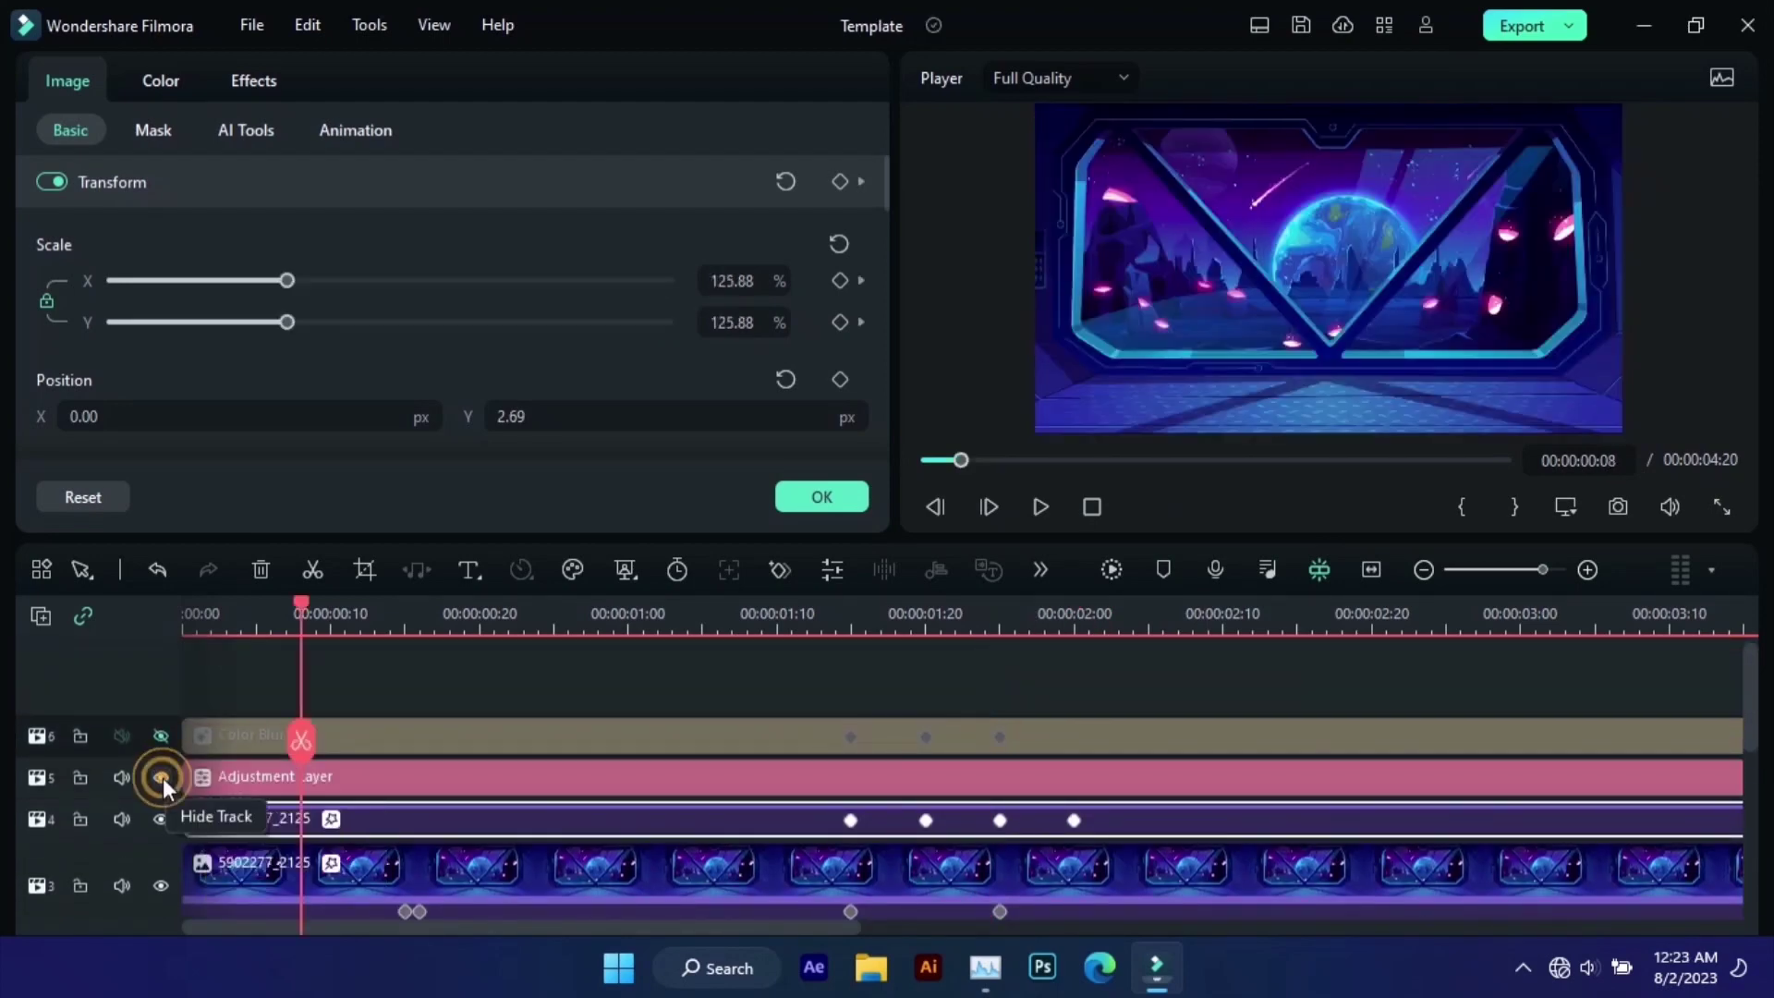
left_click(383, 773)
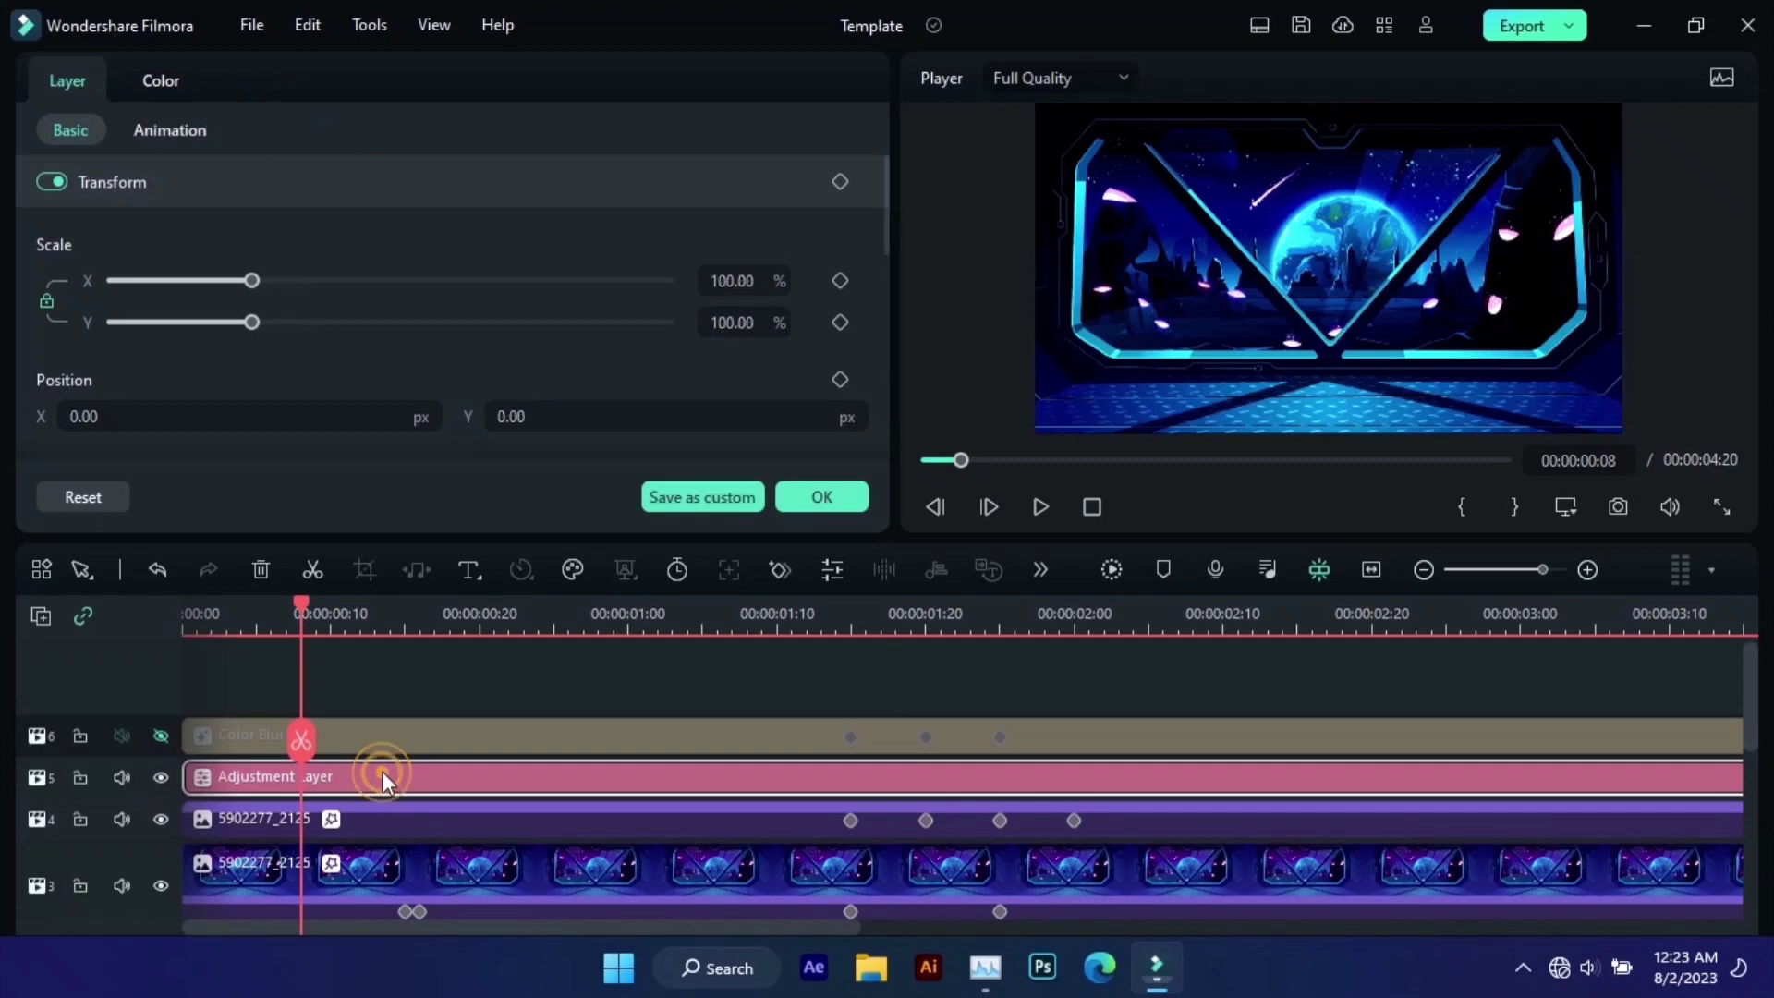
- Examine the adjustment layer's basic color settings, from the LUT and light values down to the vignette and color match
left_click(165, 65)
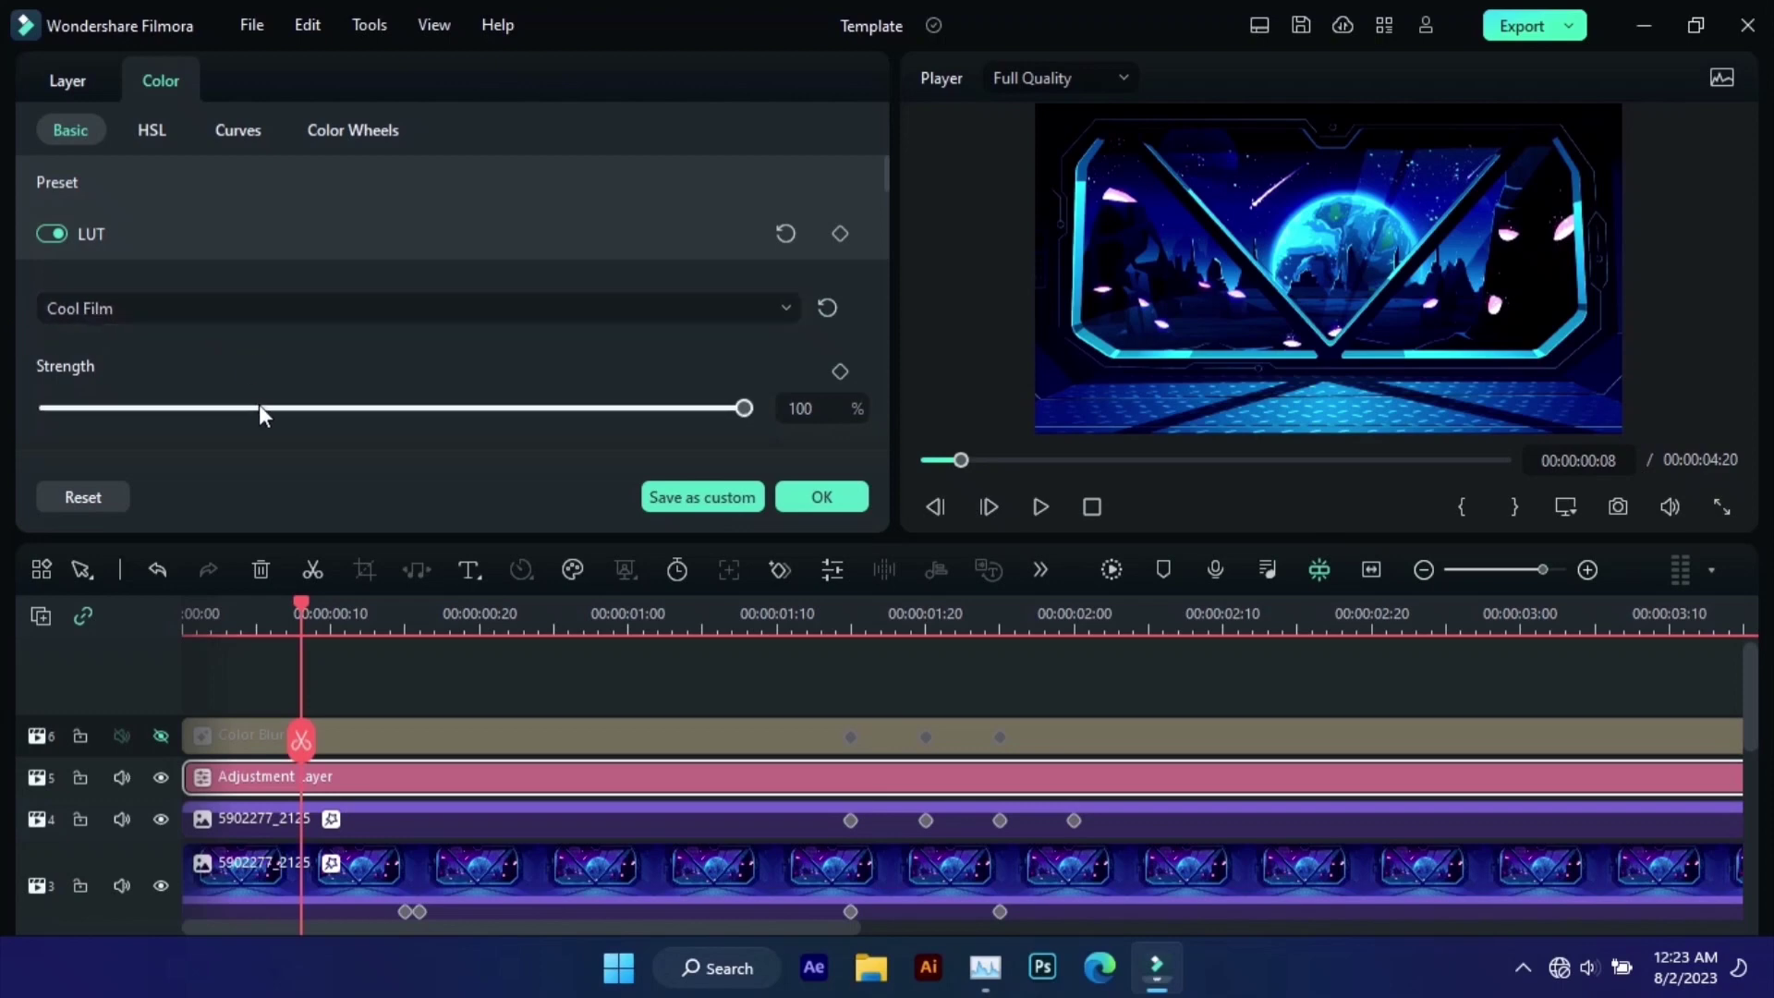
scroll(259, 403, "down", 3)
scroll(295, 374, "down", 10)
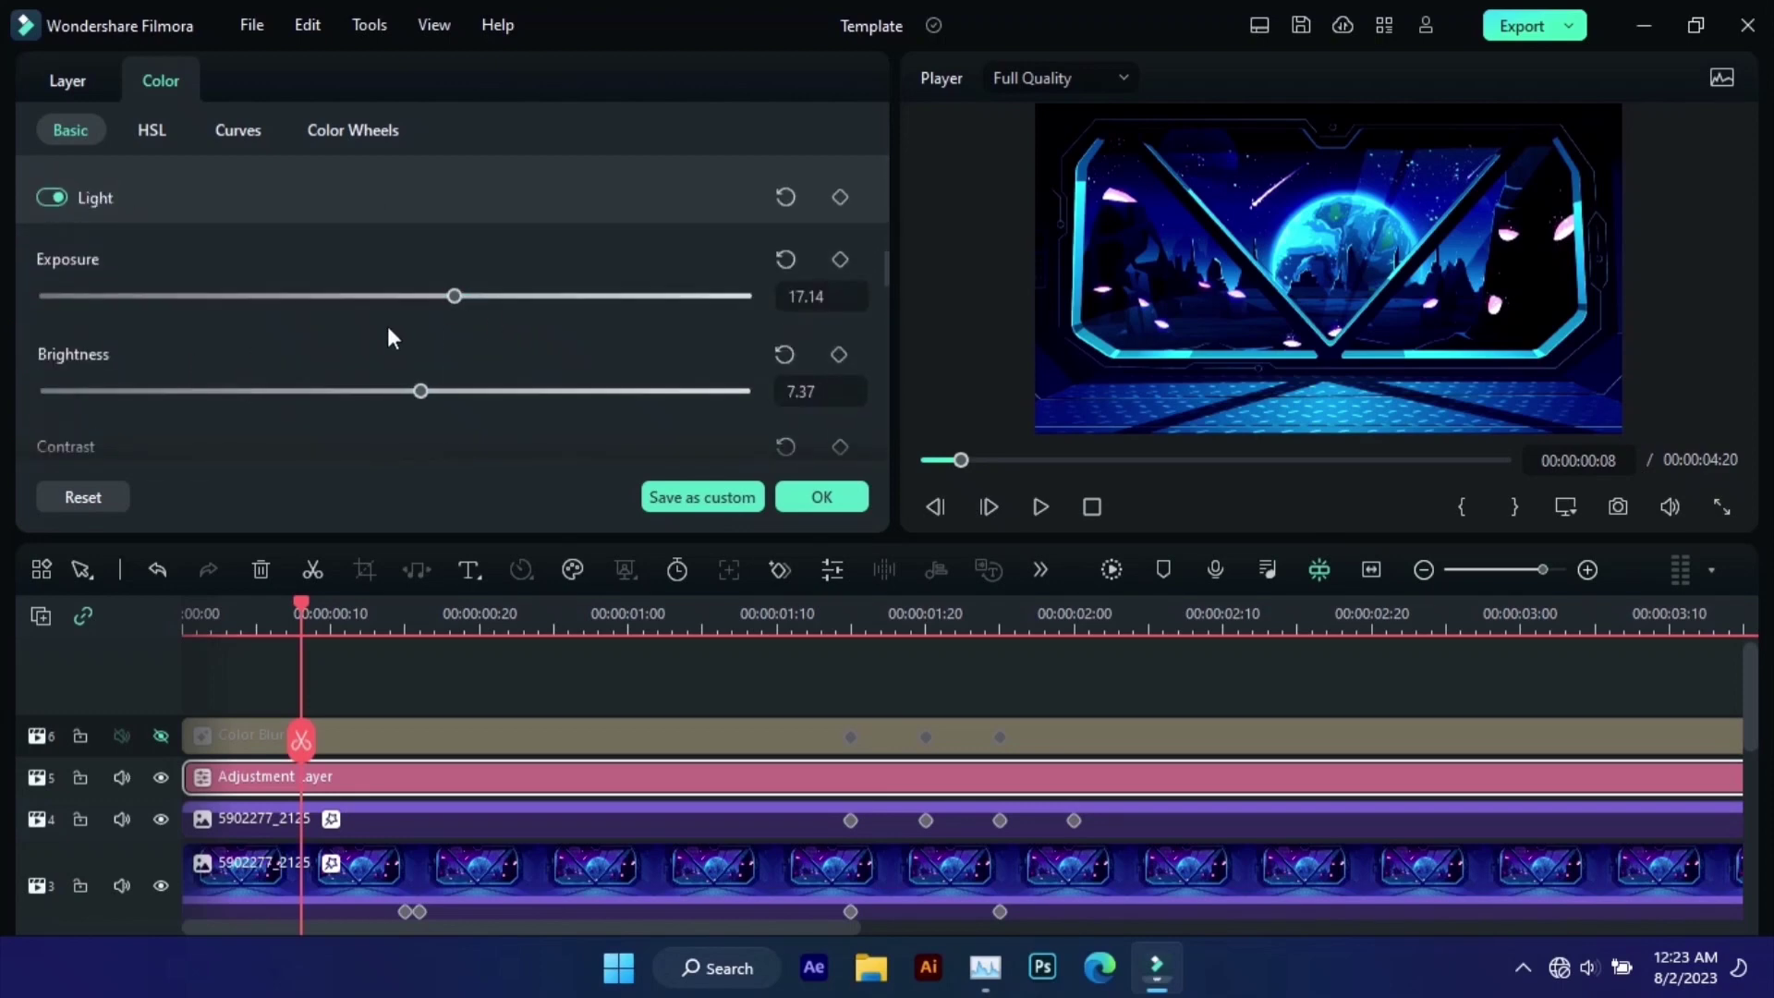
scroll(475, 399, "down", 2)
scroll(474, 388, "down", 2)
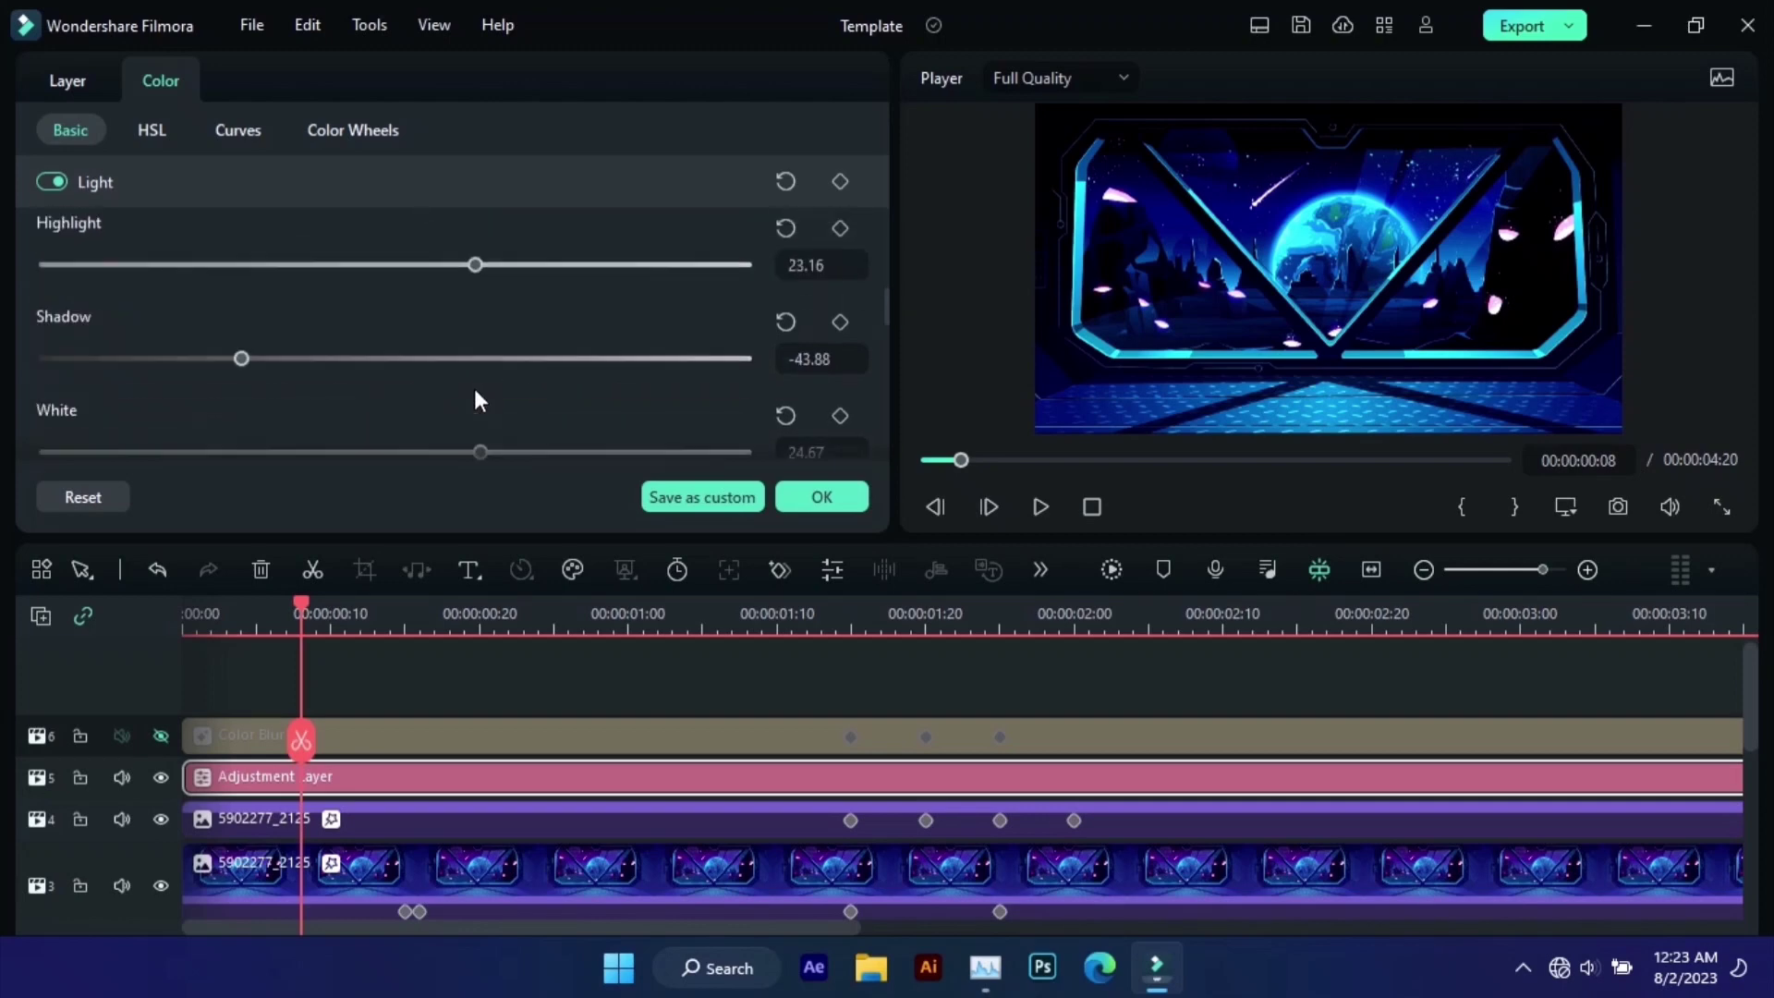
scroll(464, 379, "down", 5)
- Show track 6, open its Color Blur effect settings and move the playhead to 00:00:00:11
left_click(157, 735)
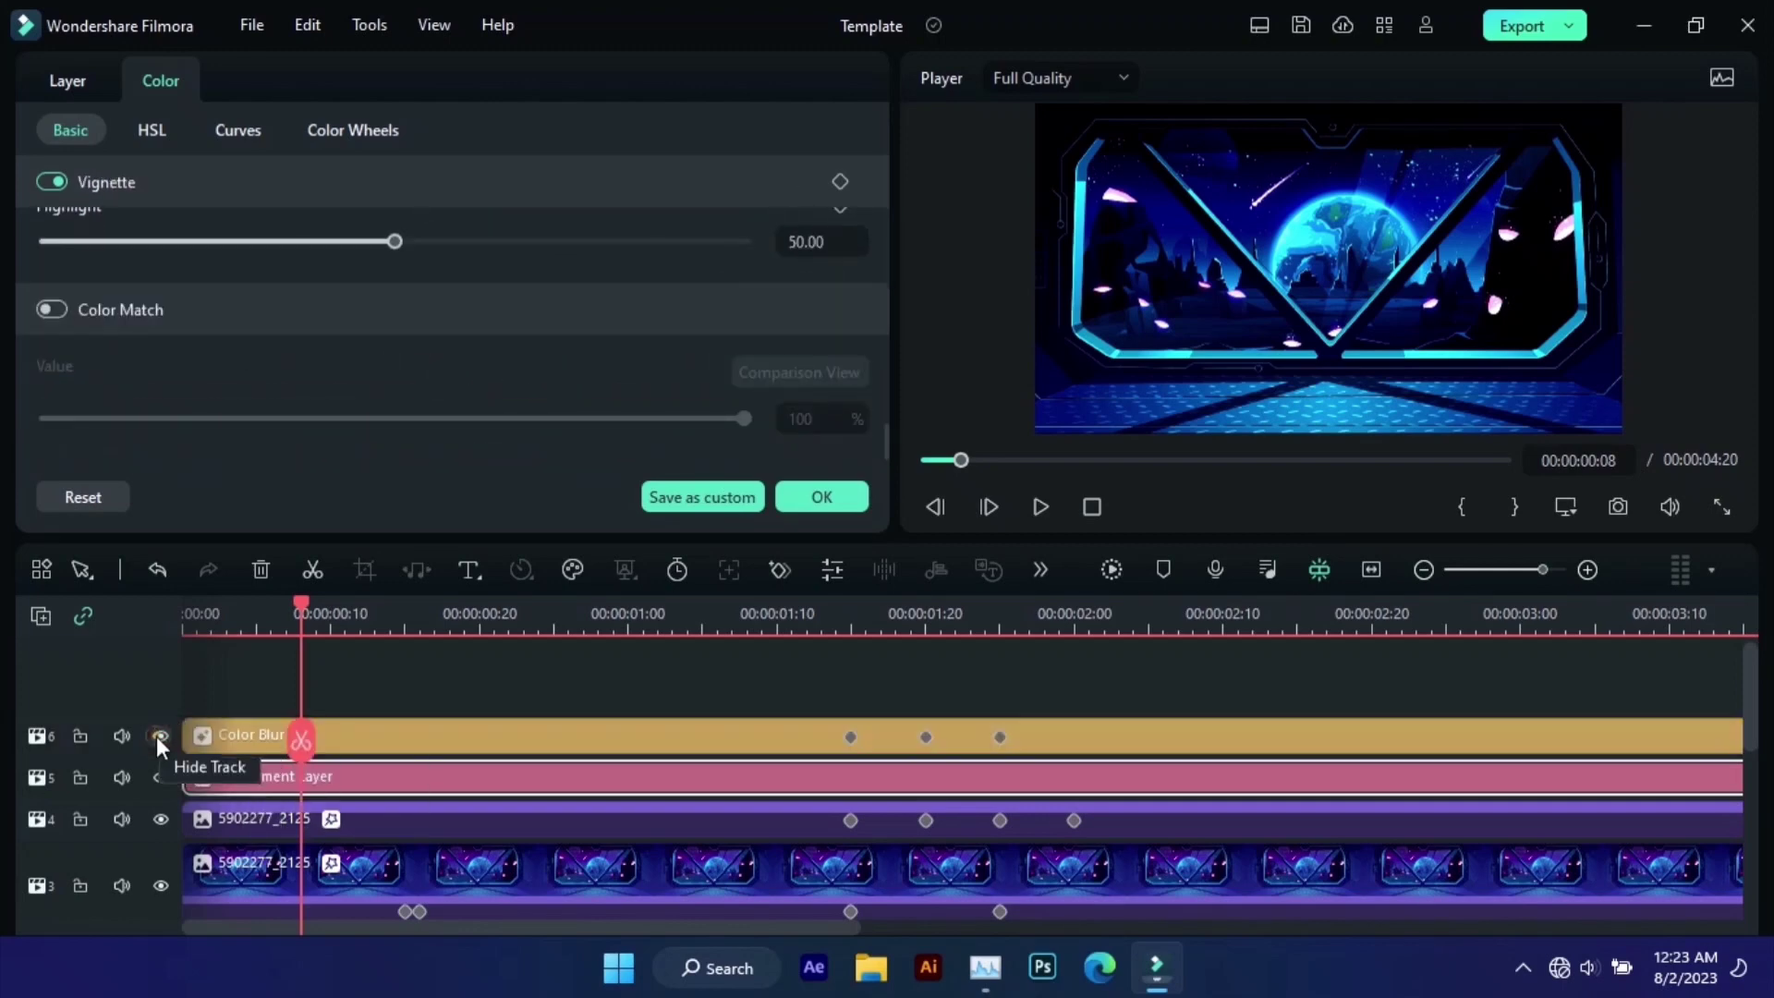
left_click(236, 730)
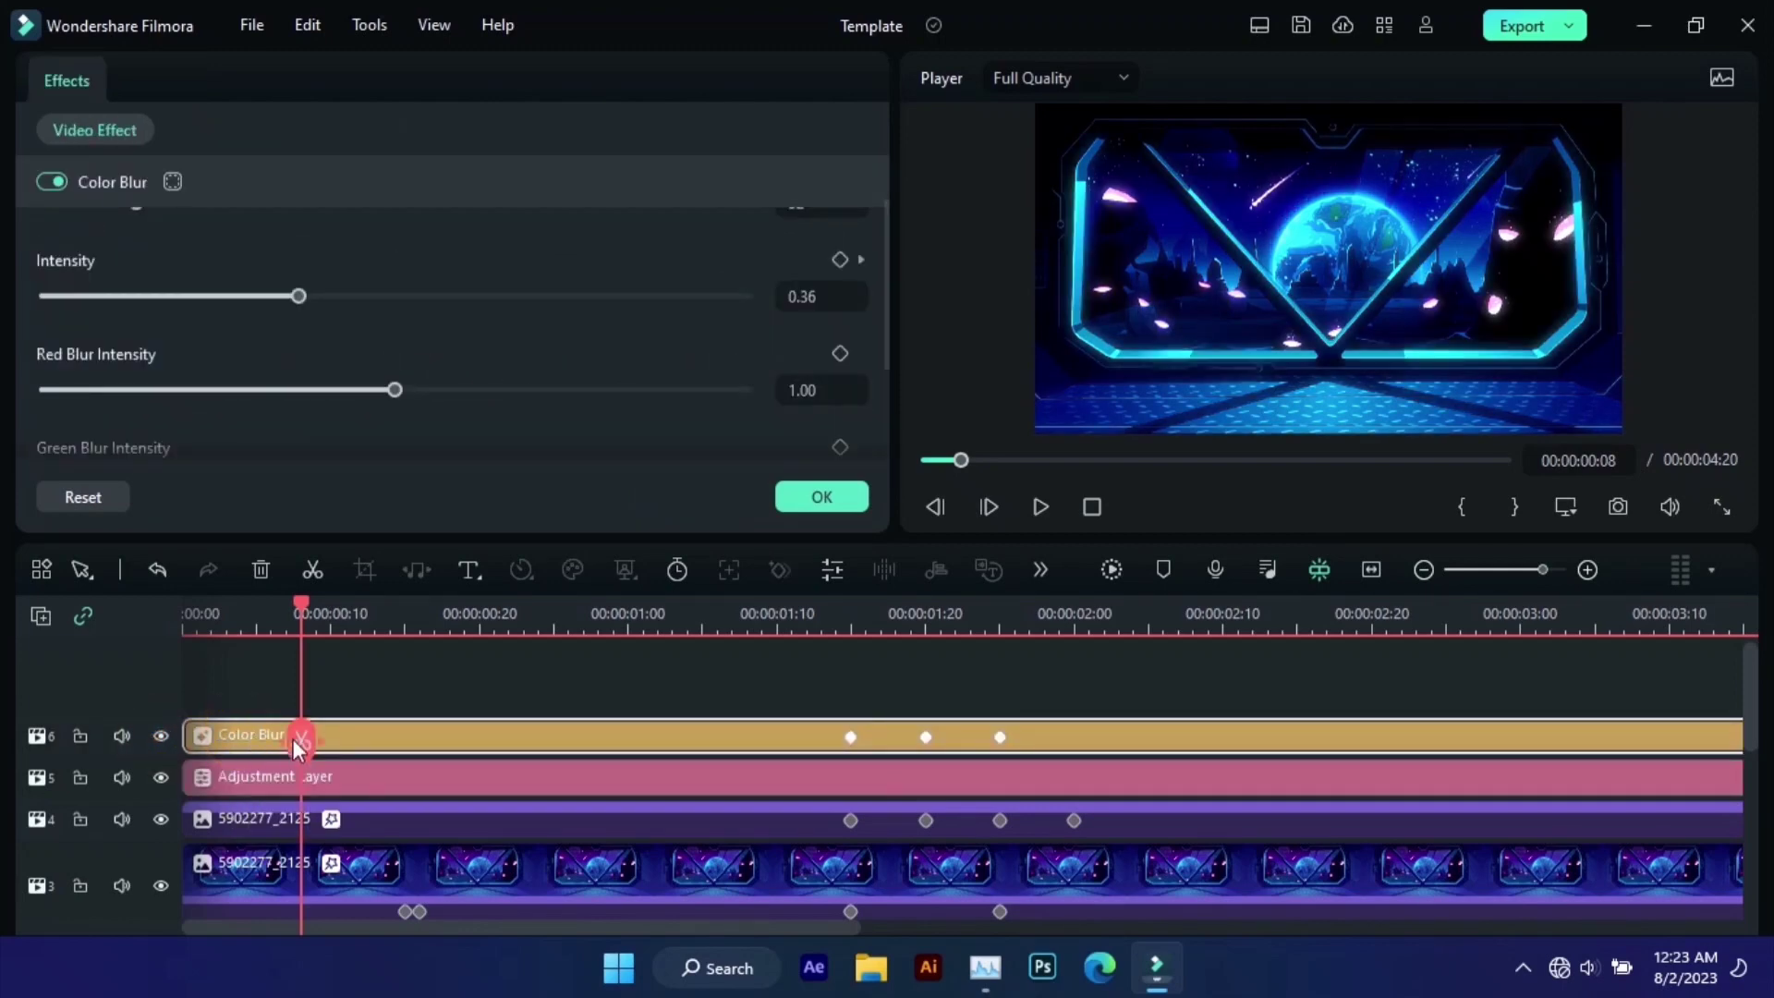
left_click_drag(307, 752, 344, 732)
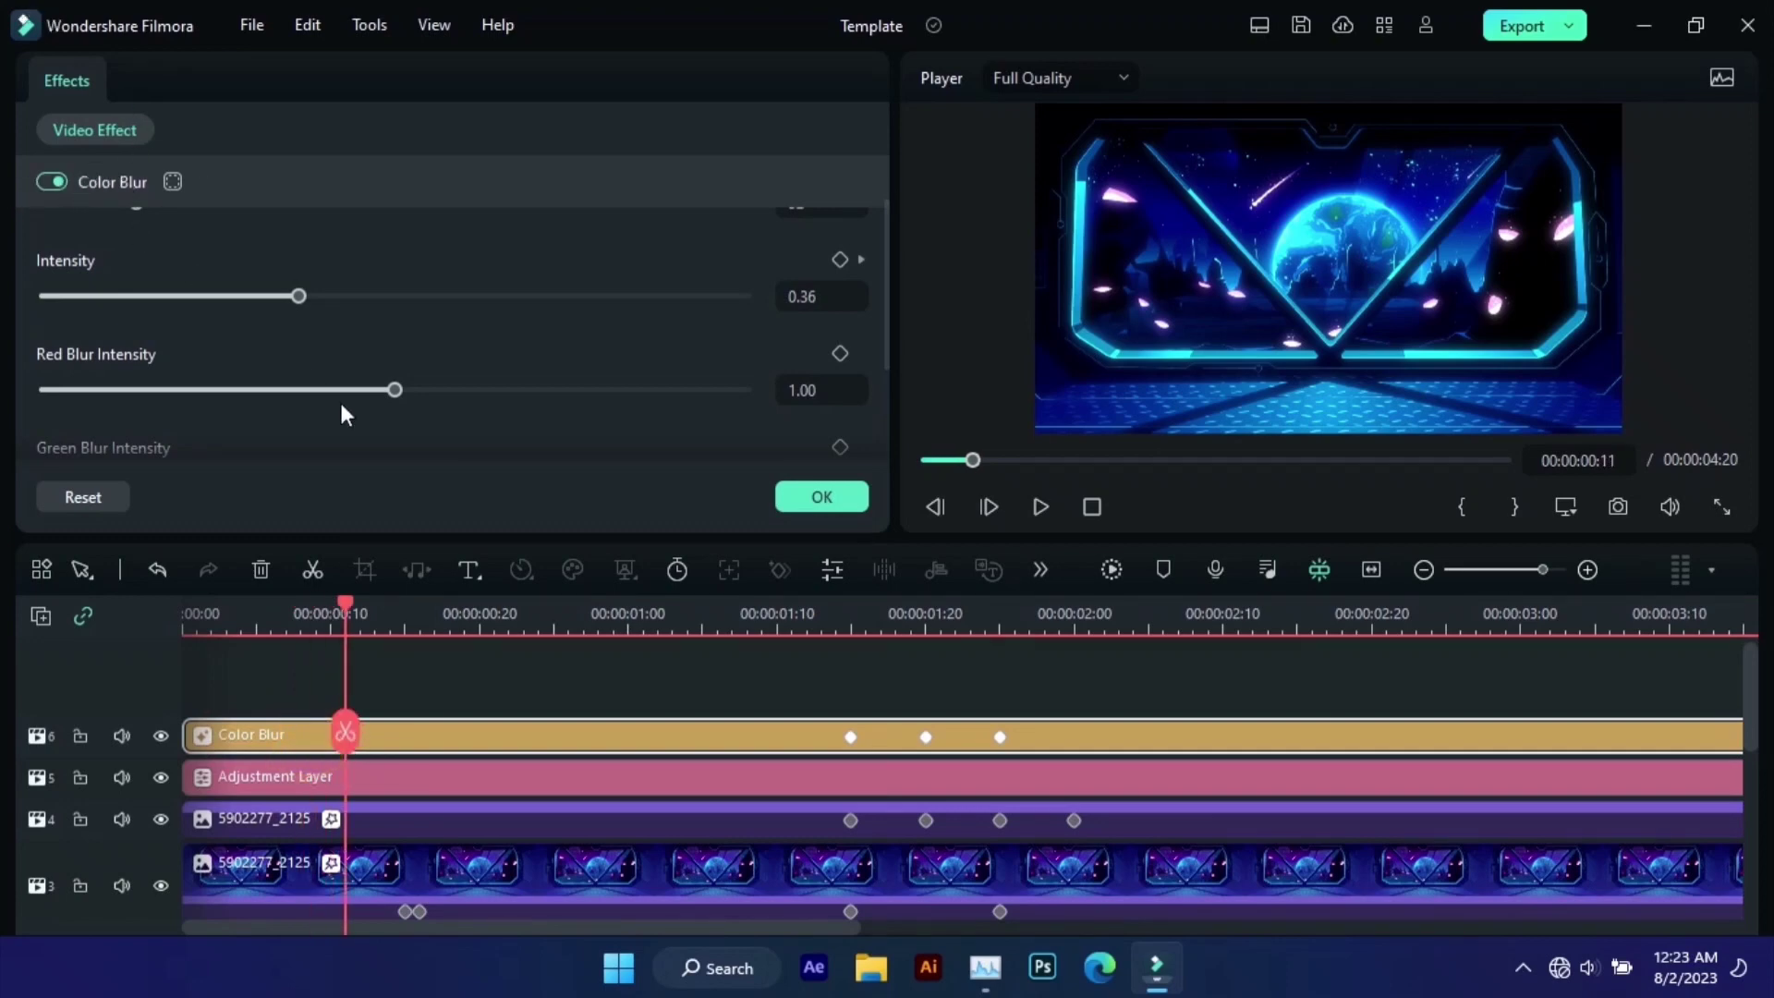
- Examine the Color Blur effect's Eclosion, Intensity and color blur values, and go to its first Intensity keyframe
scroll(575, 408, "up", 1)
scroll(575, 407, "down", 3)
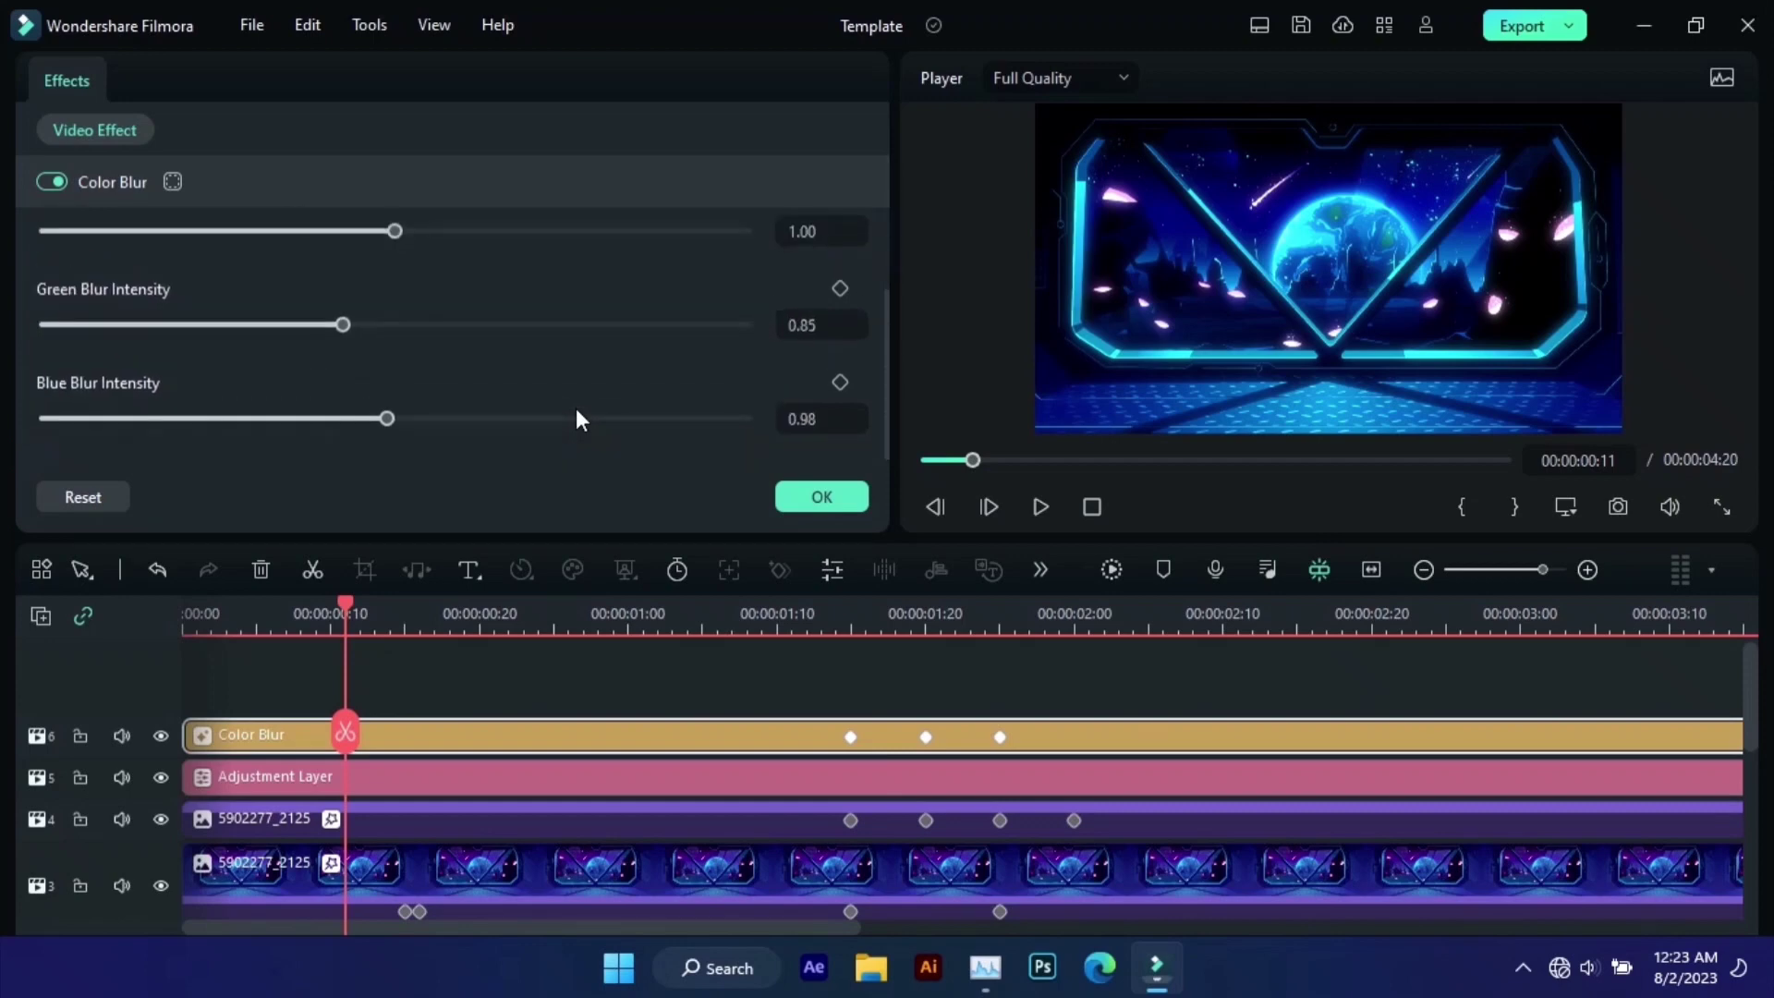
scroll(575, 407, "up", 3)
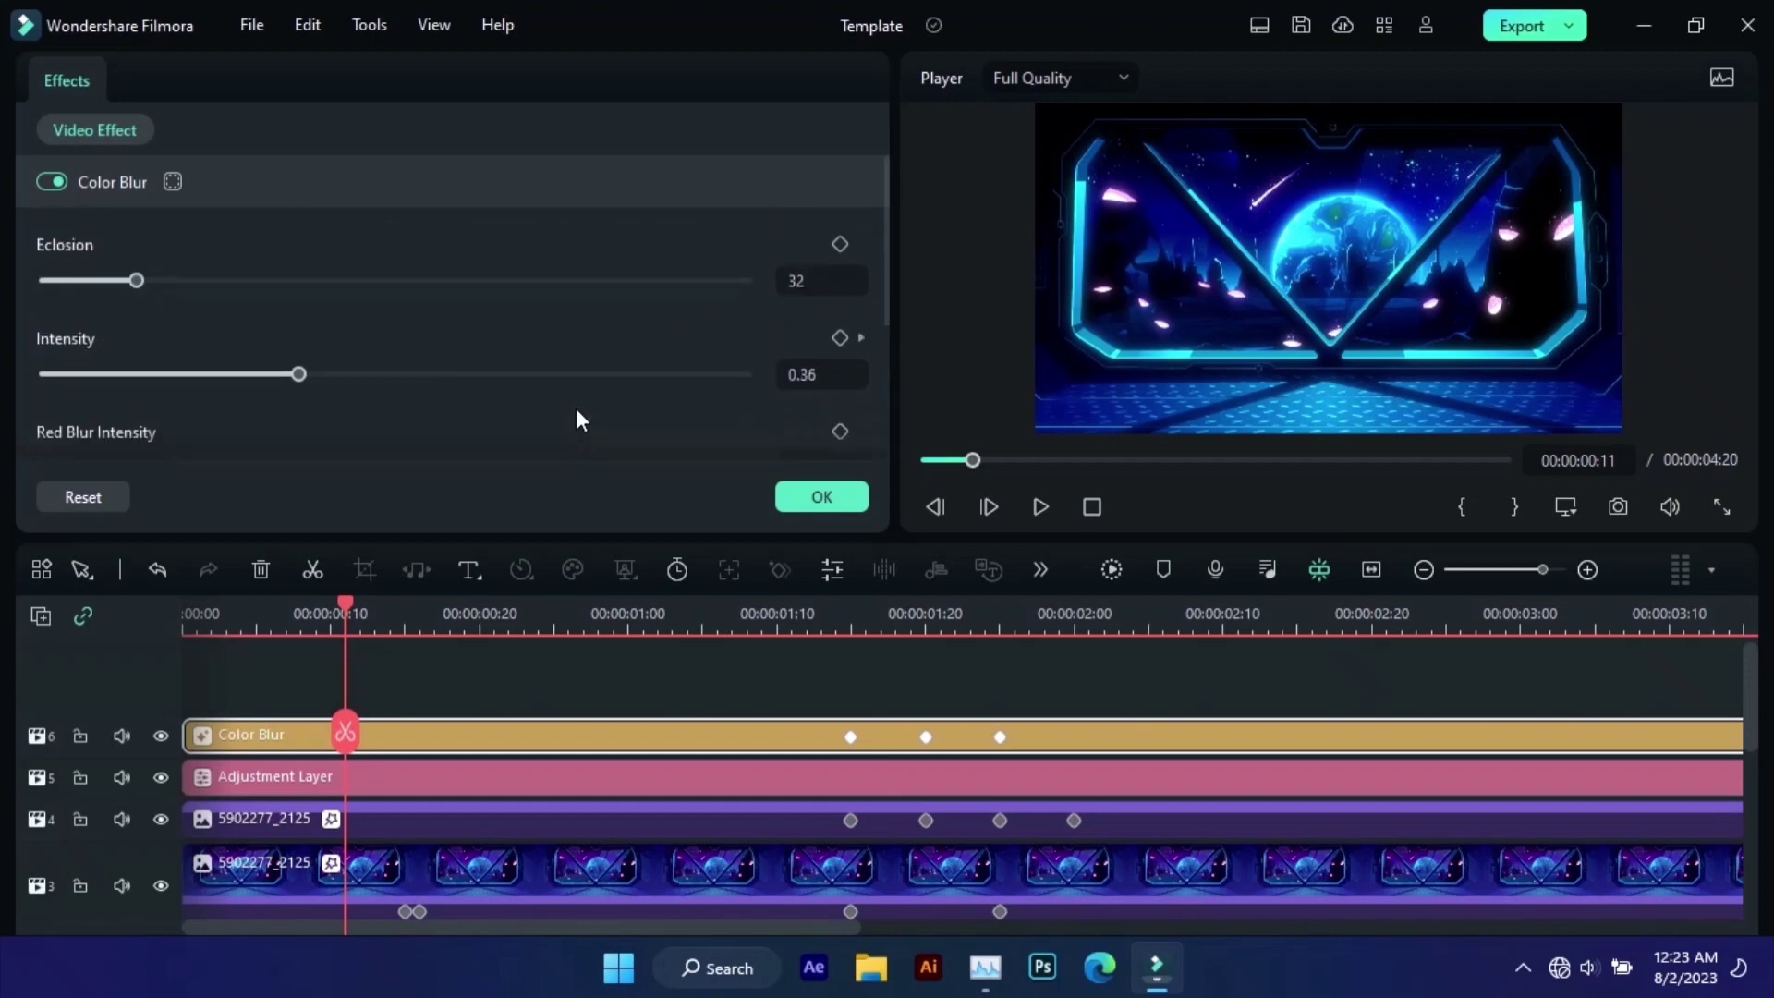
left_click(862, 338)
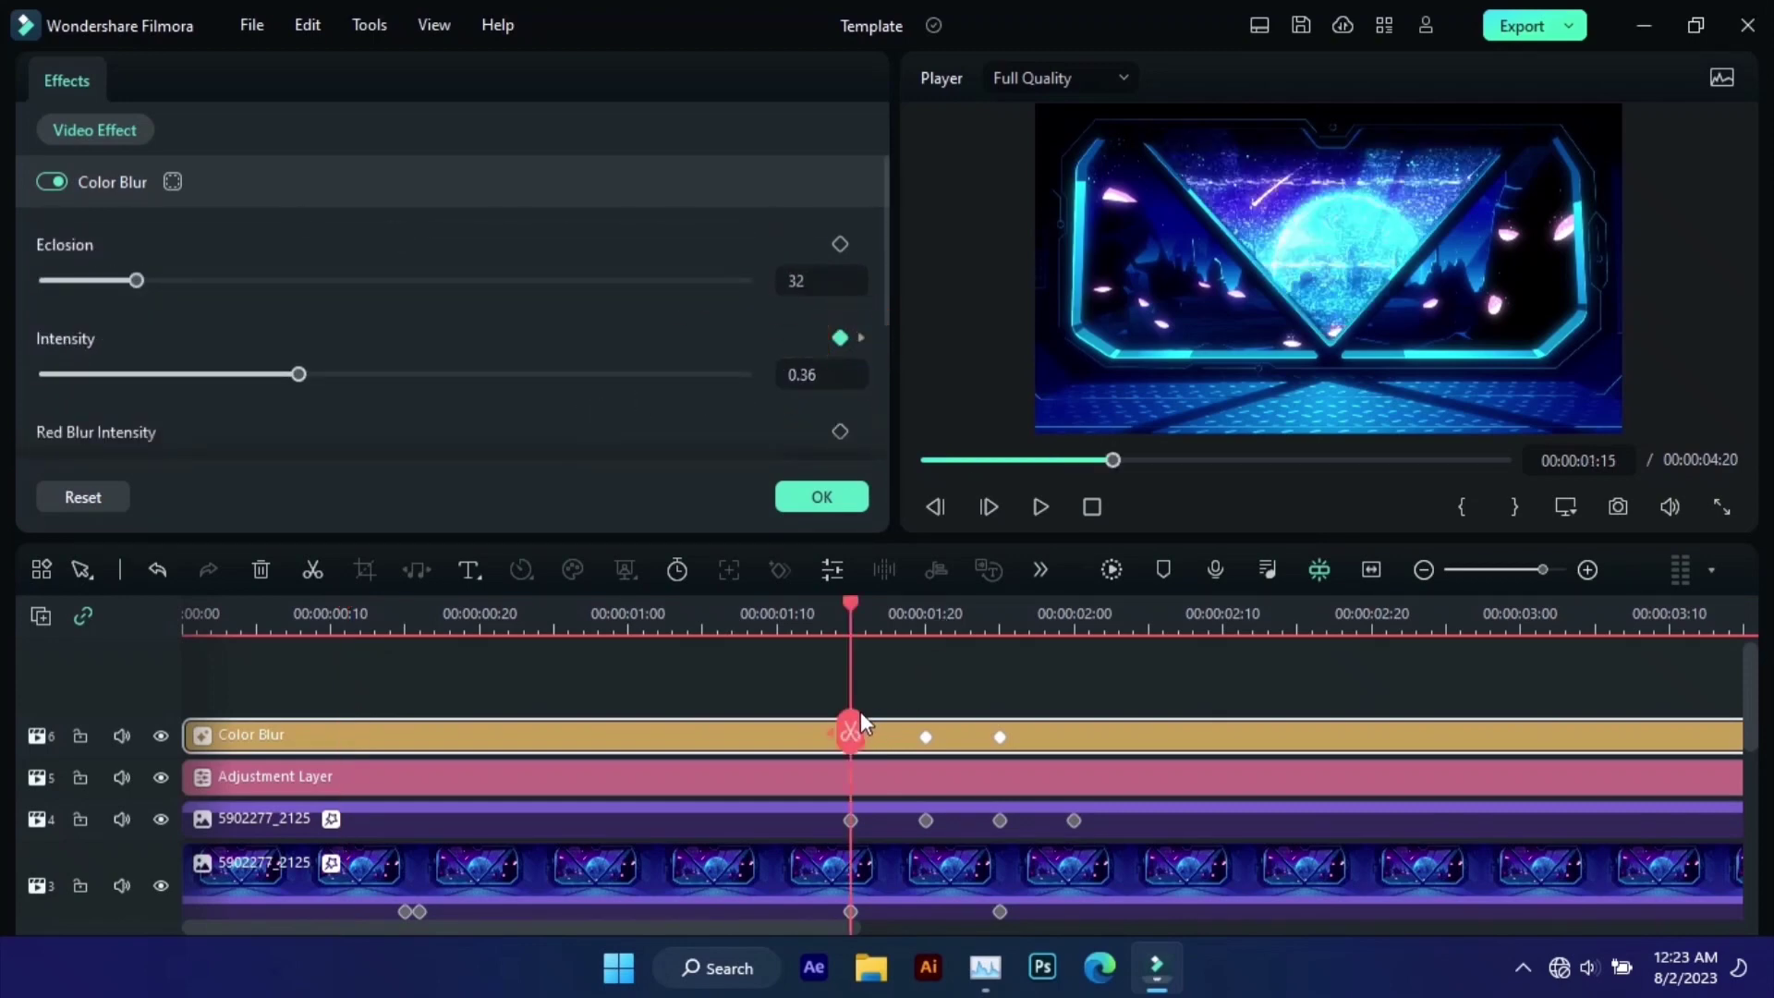